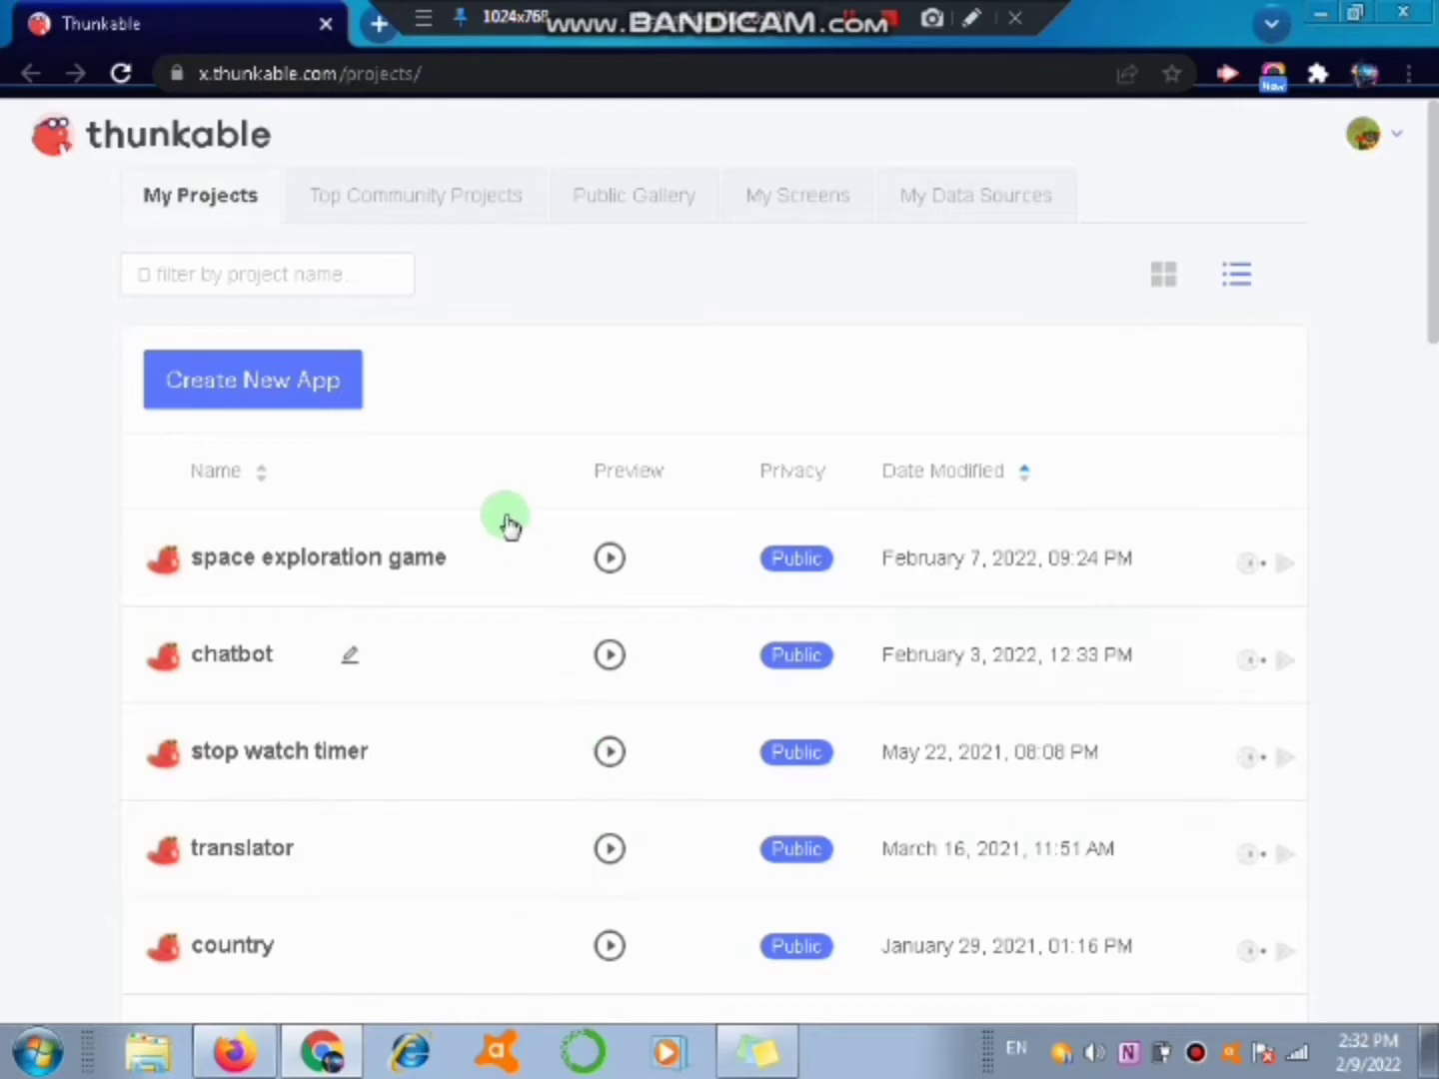
# - Create a public project named WORD SEARCH PUZZLE in the Games category with the drag and drop interface enabled
pyautogui.click(320, 397)
pyautogui.click(440, 450)
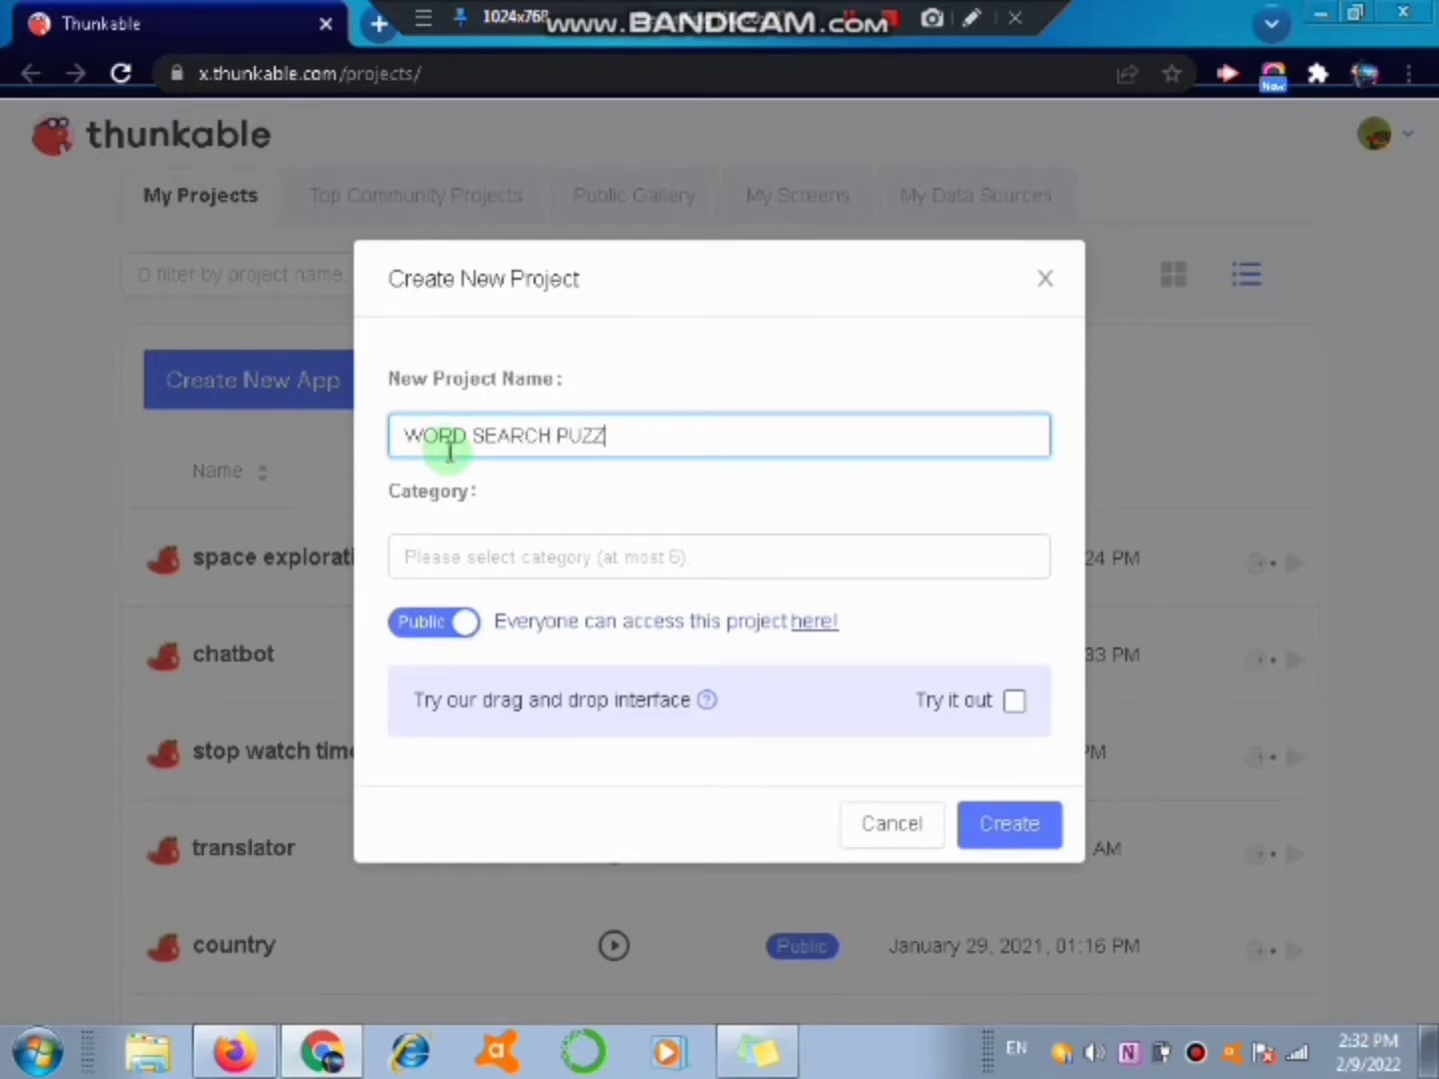
pyautogui.click(775, 561)
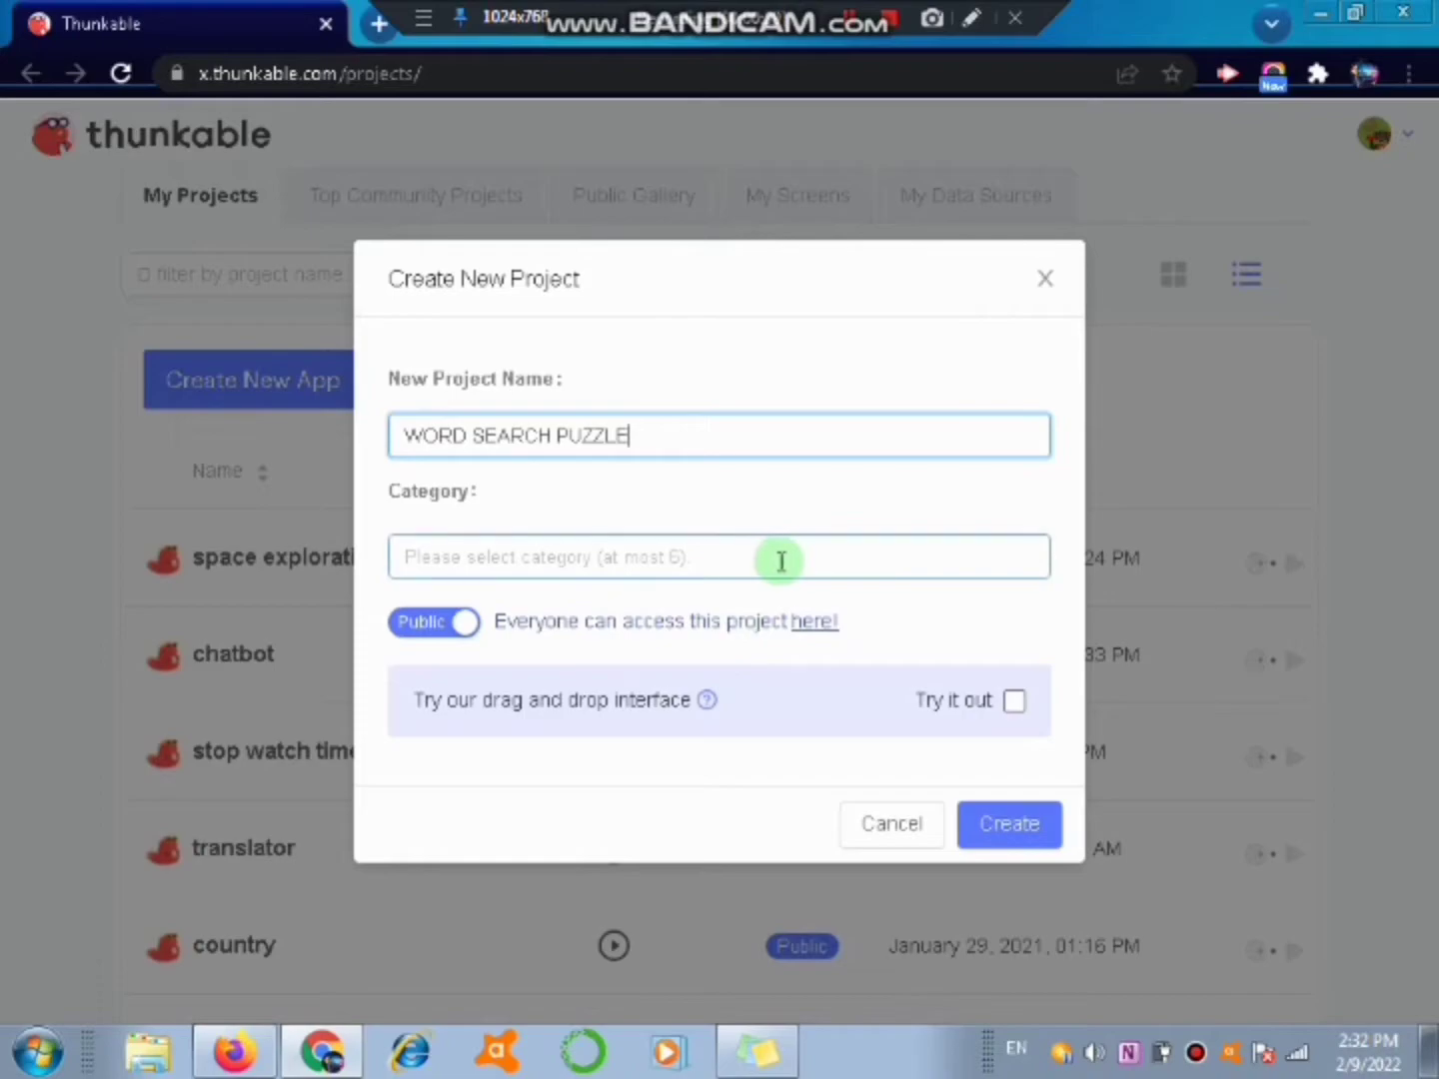
pyautogui.scroll(-1, 505, 870)
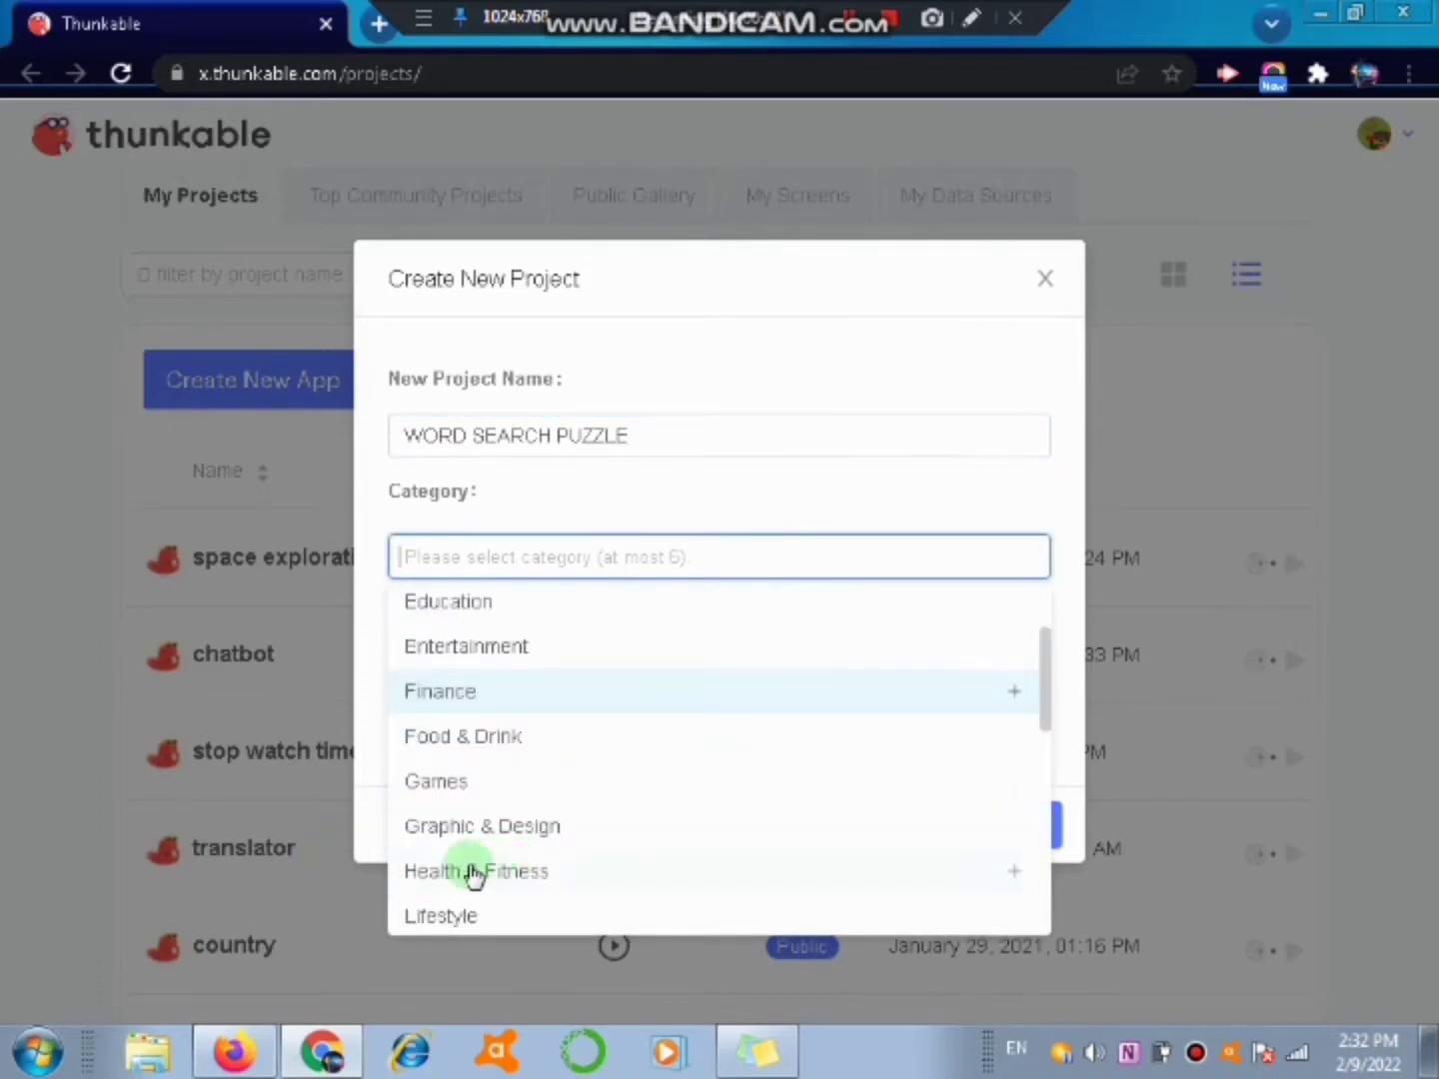
pyautogui.click(489, 778)
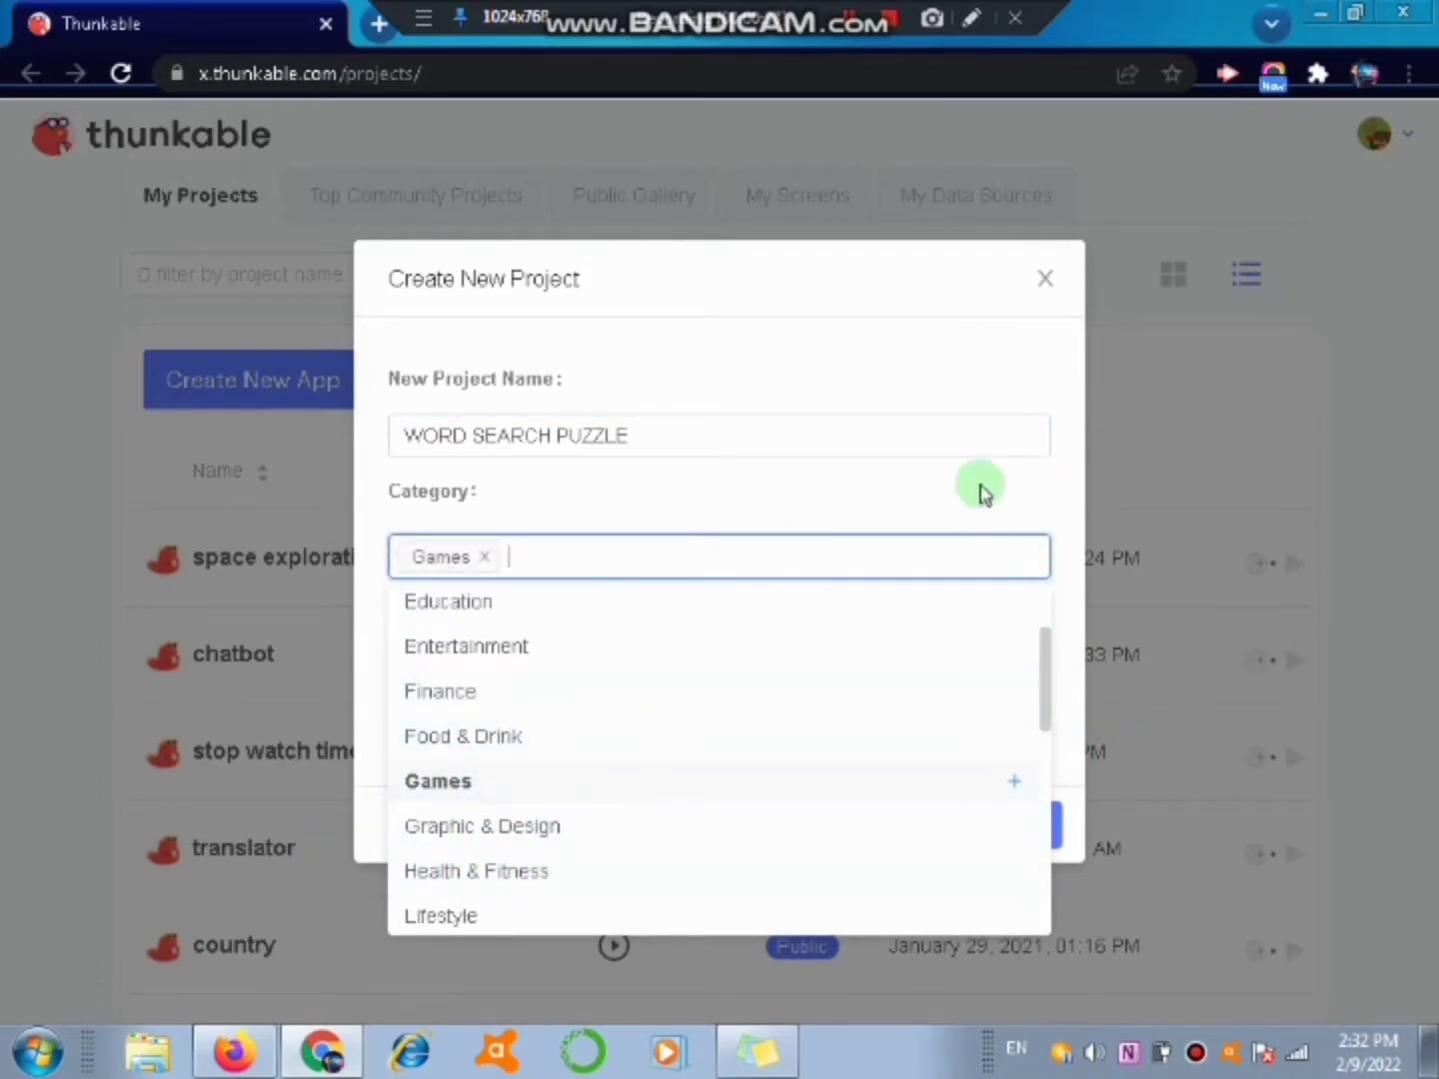
pyautogui.click(979, 489)
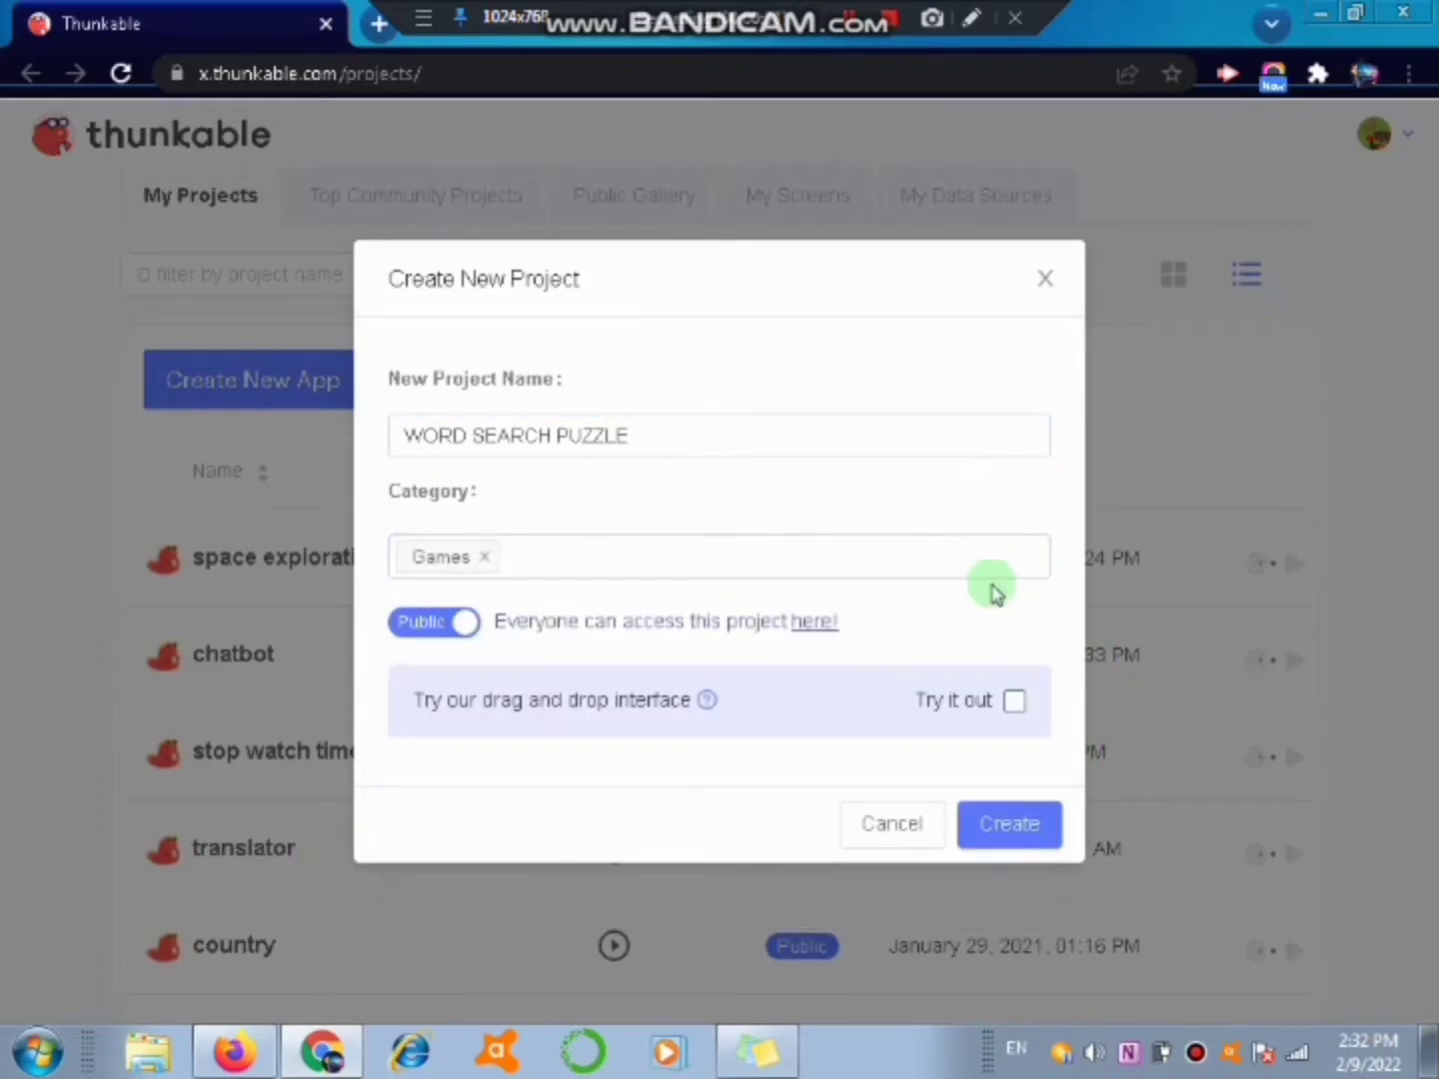
pyautogui.click(1015, 702)
pyautogui.click(1001, 830)
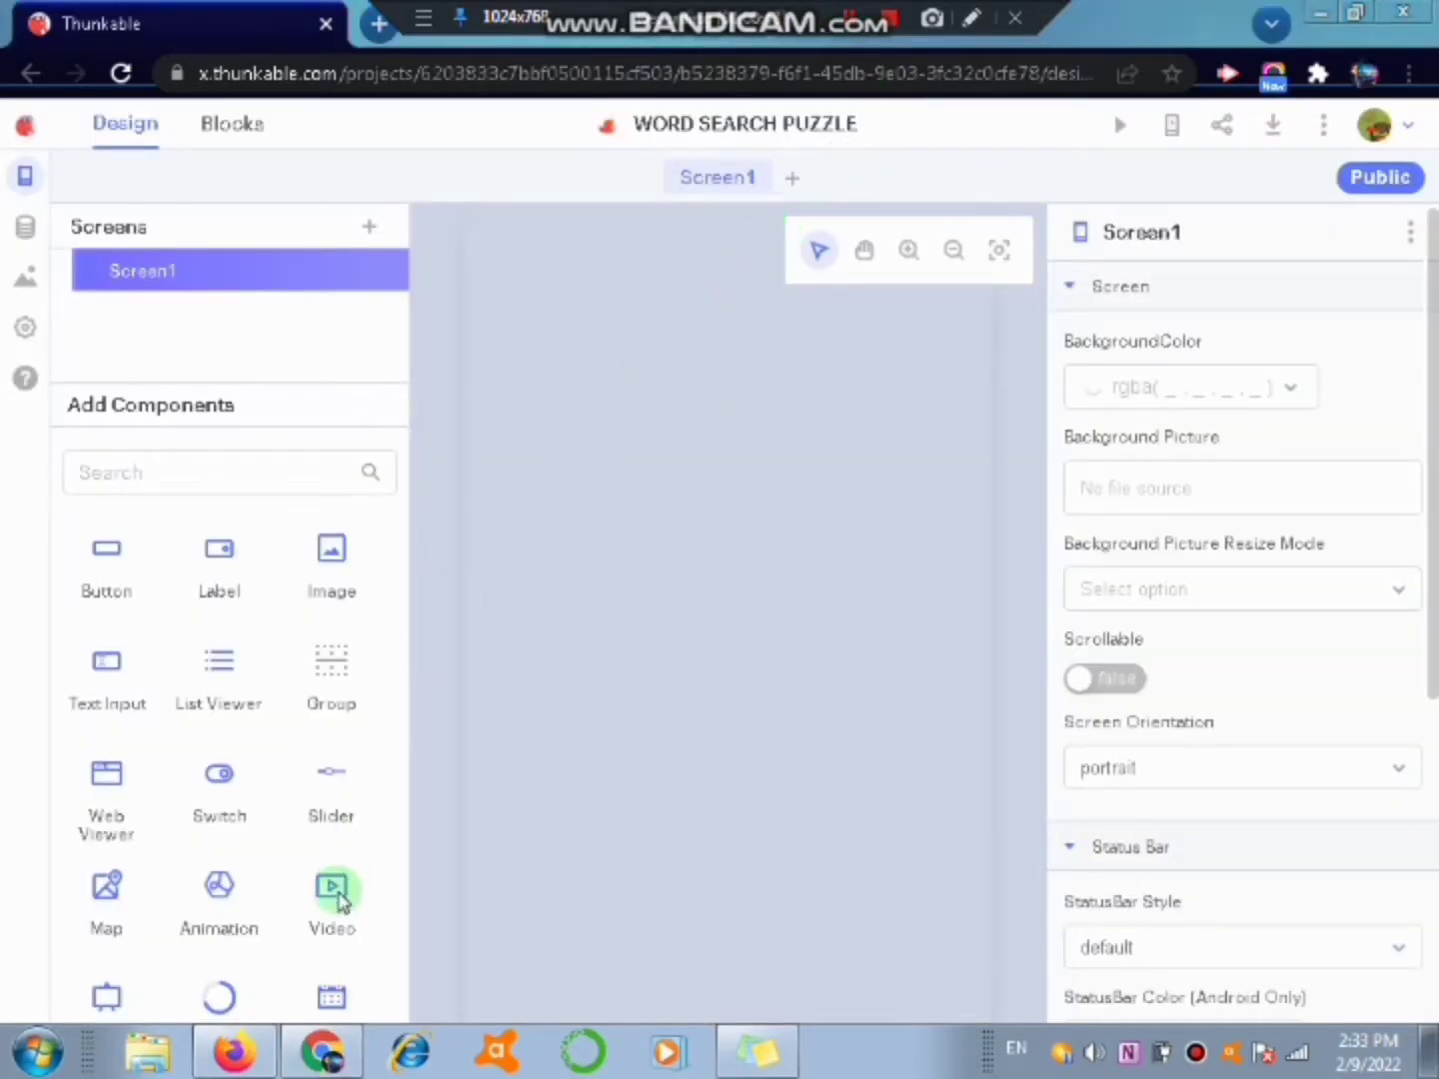
# - Switch to Firefox, where the thewordsearch.com site is open
pyautogui.click(246, 1057)
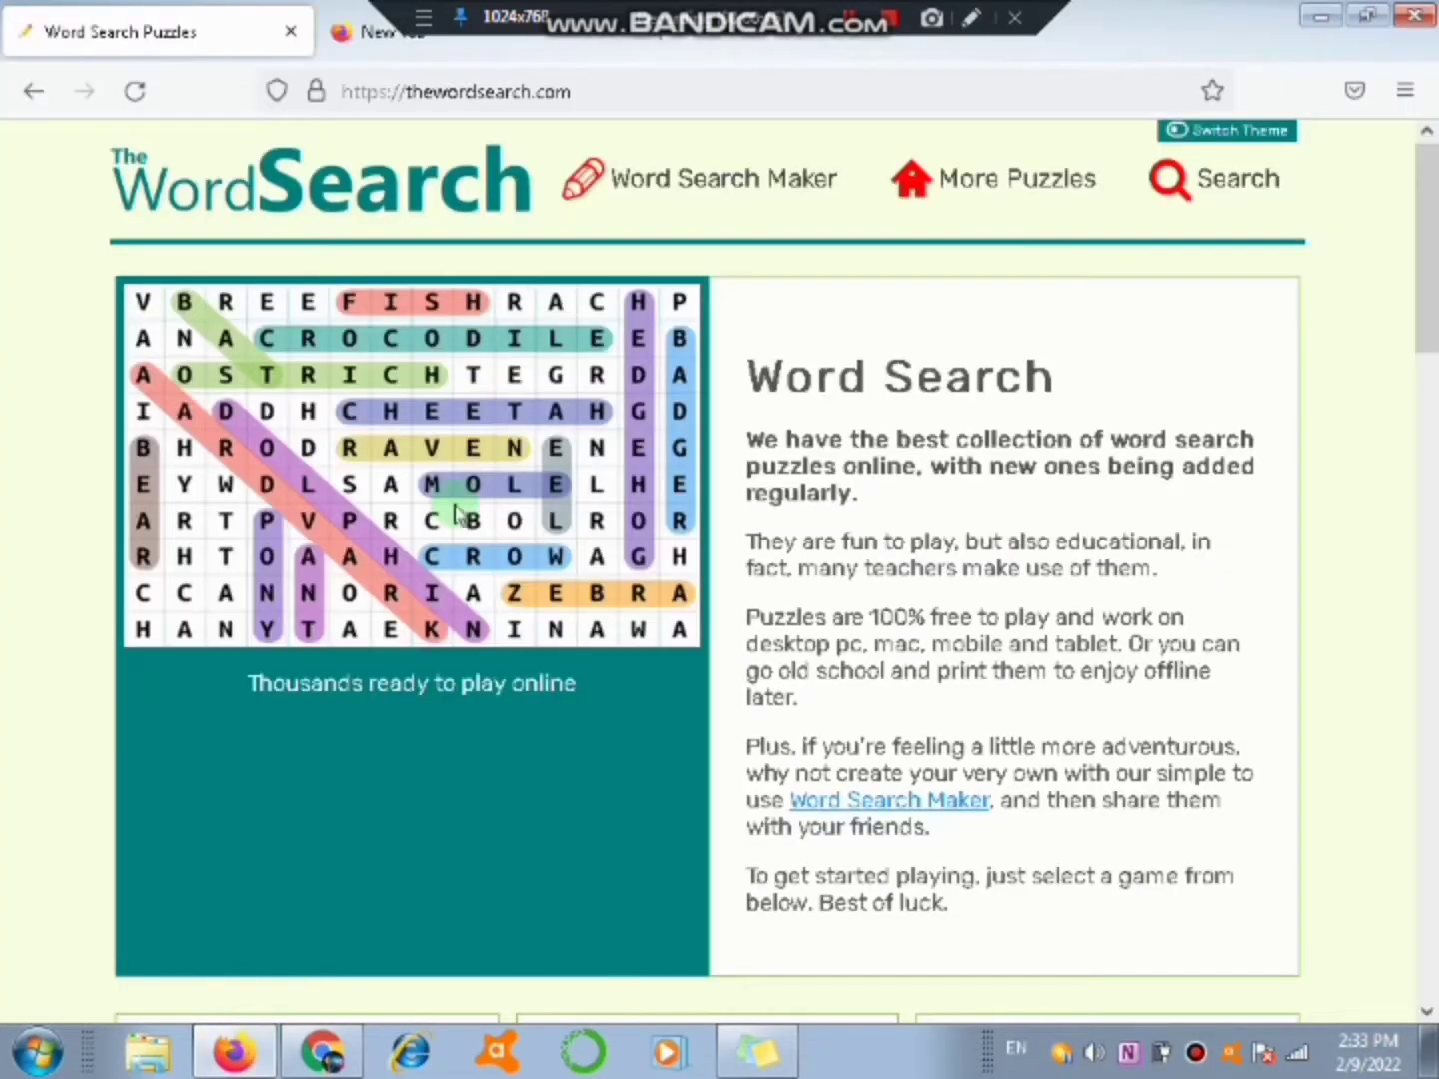
pyautogui.click(383, 45)
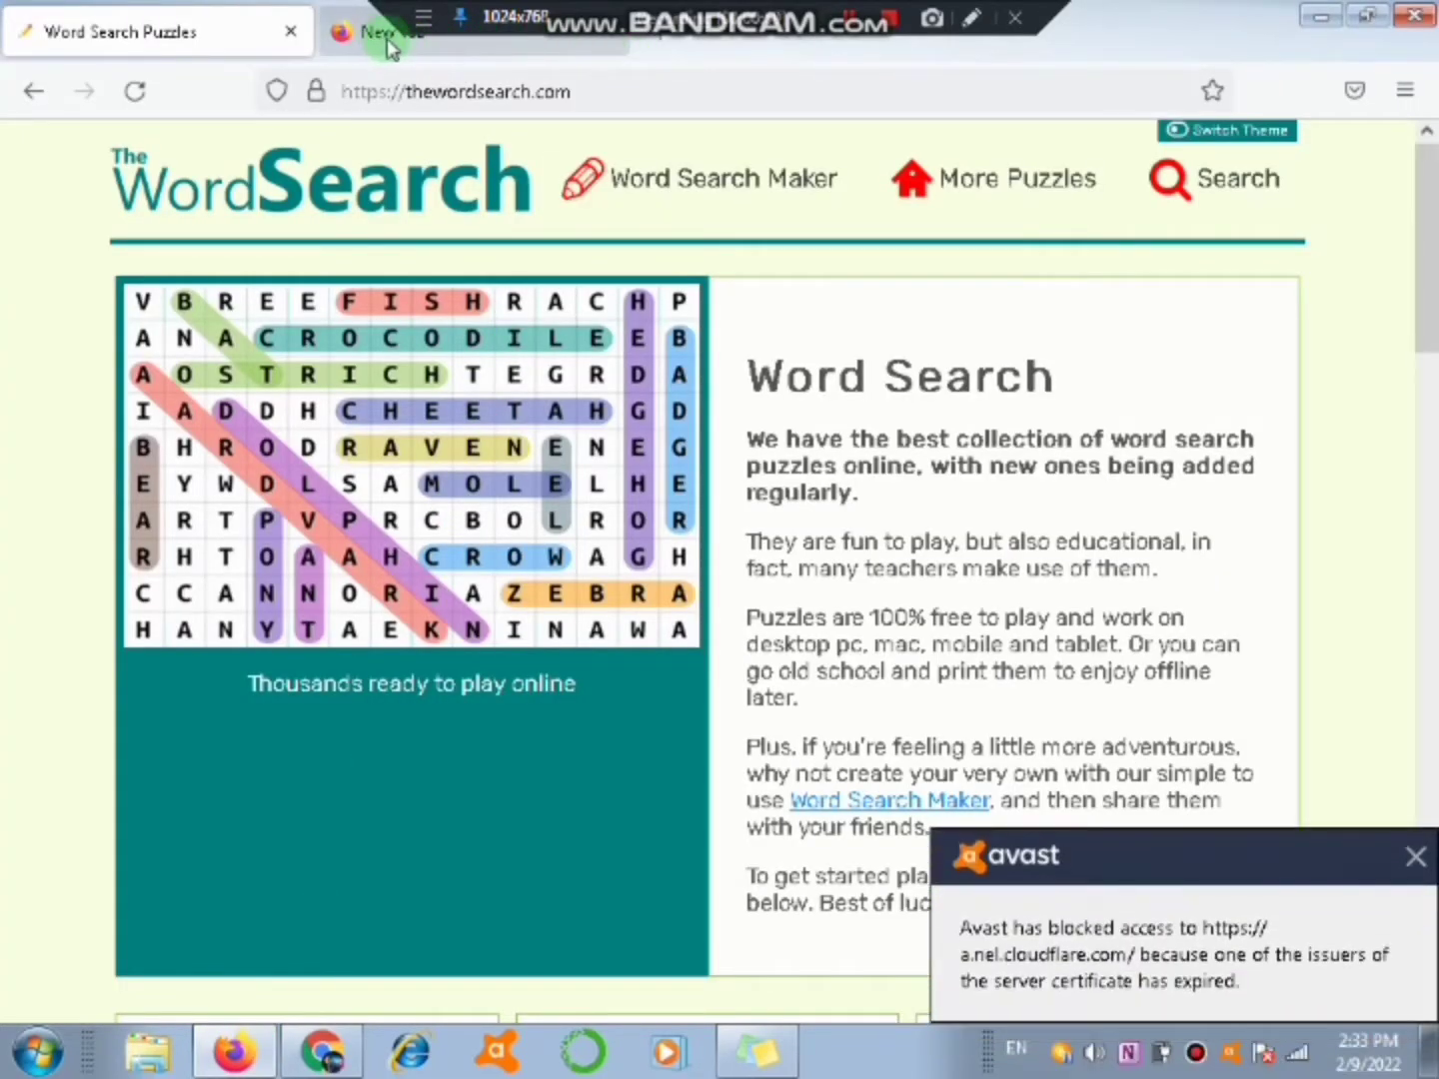
pyautogui.click(410, 88)
pyautogui.write('THE WOR')
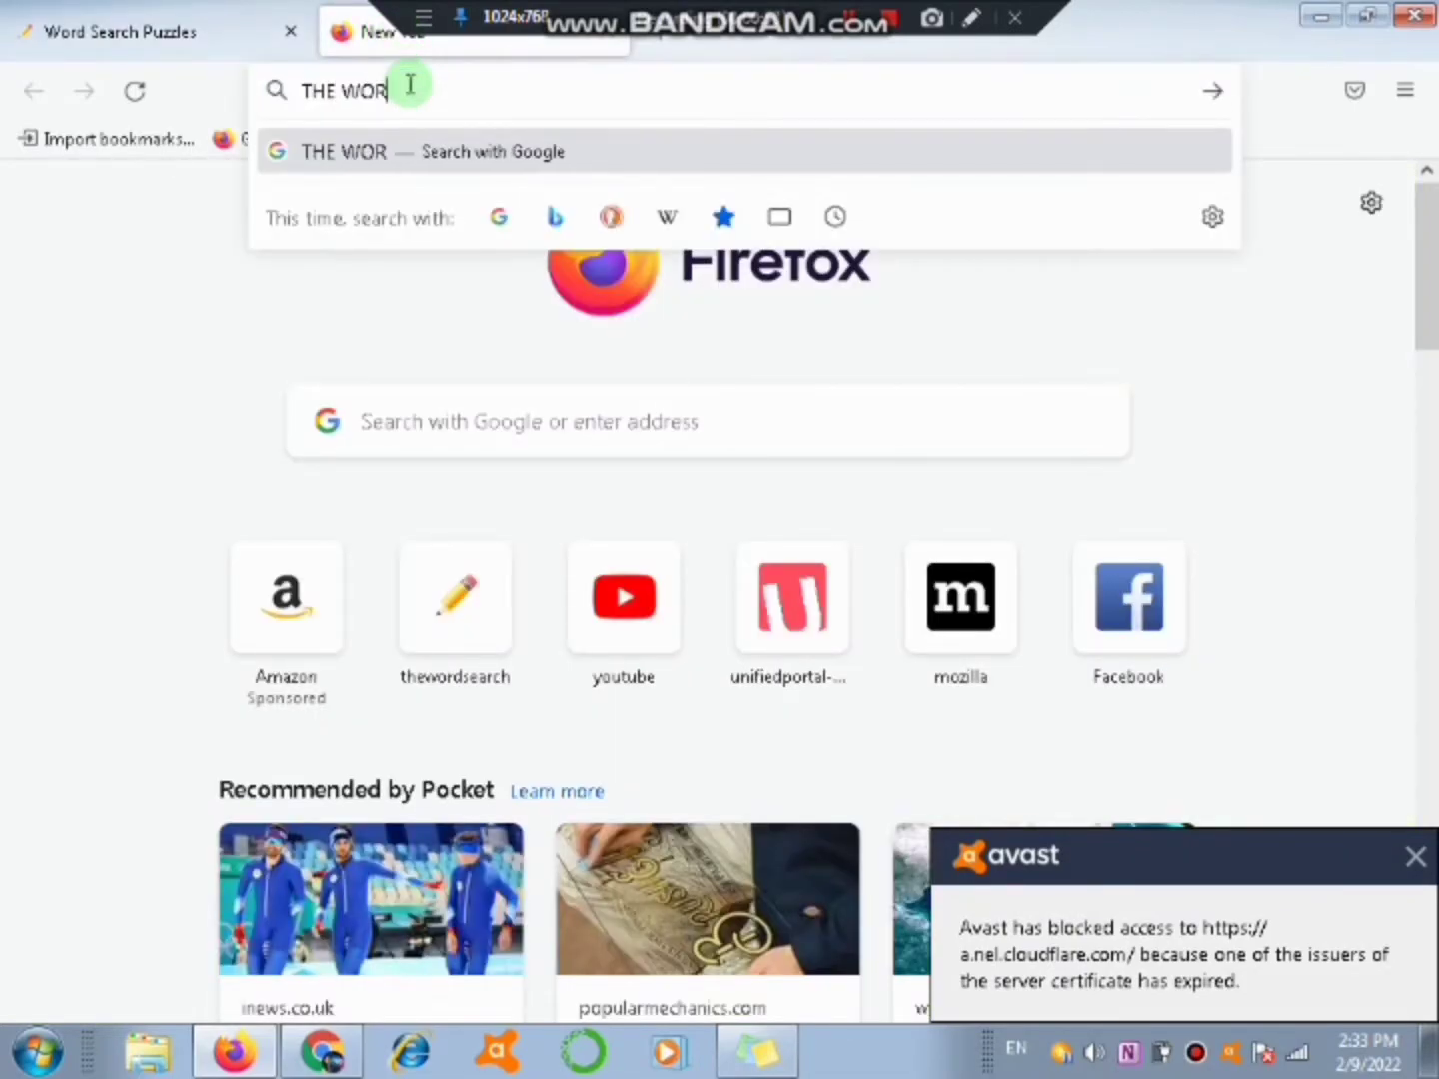
pyautogui.write('D SE')
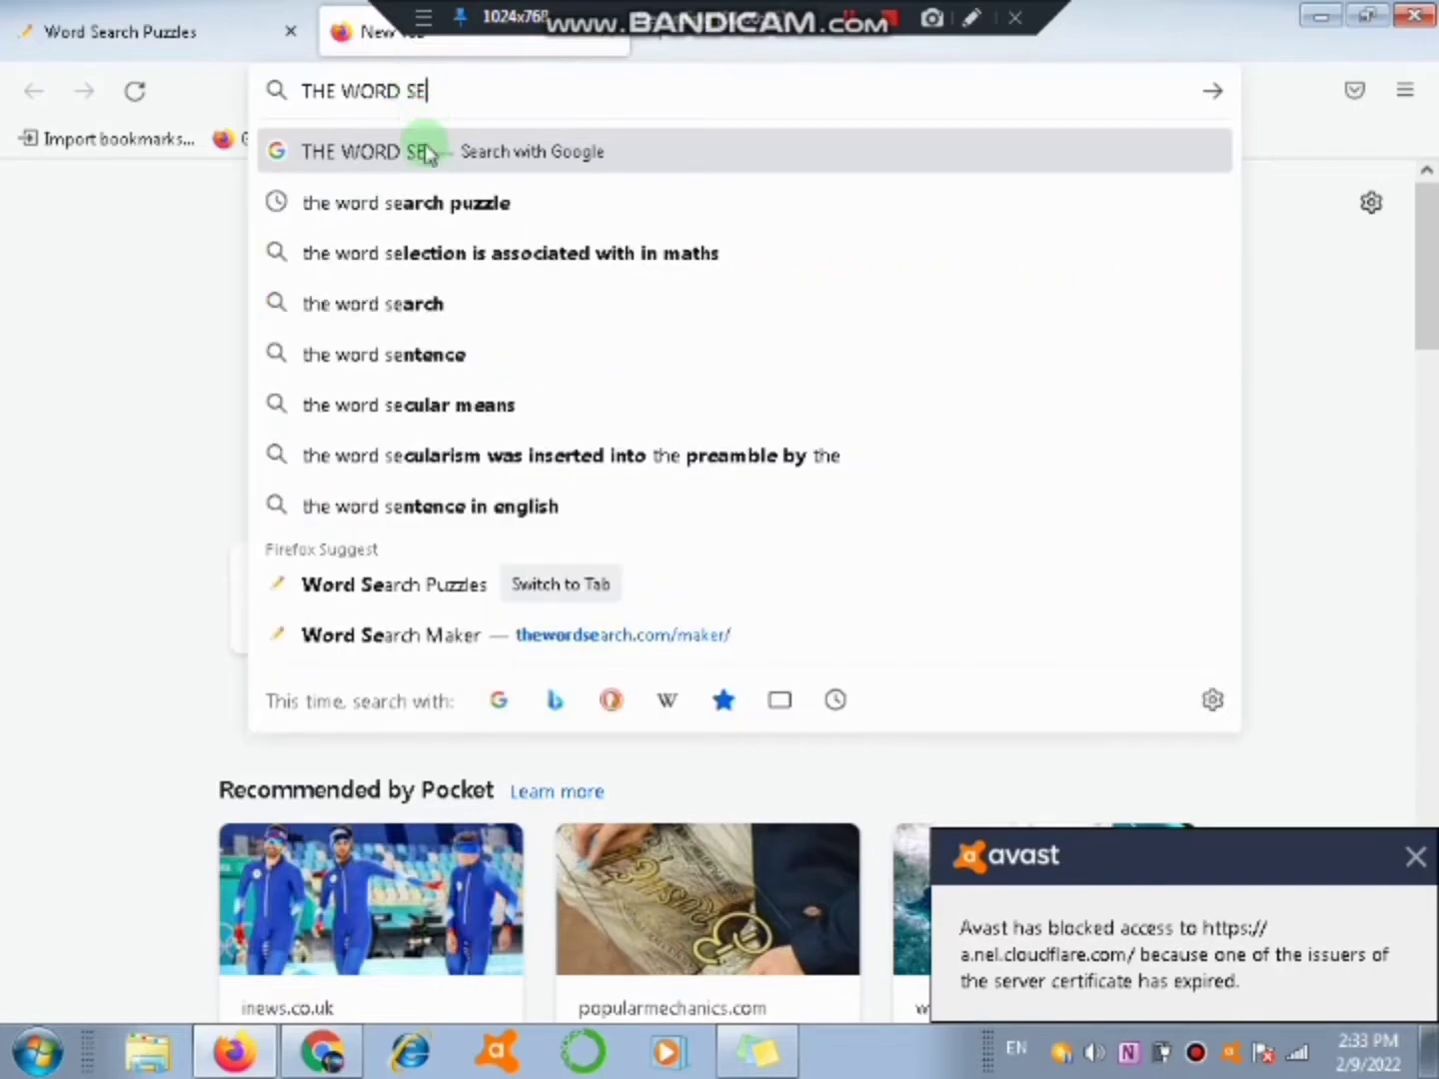
pyautogui.click(170, 19)
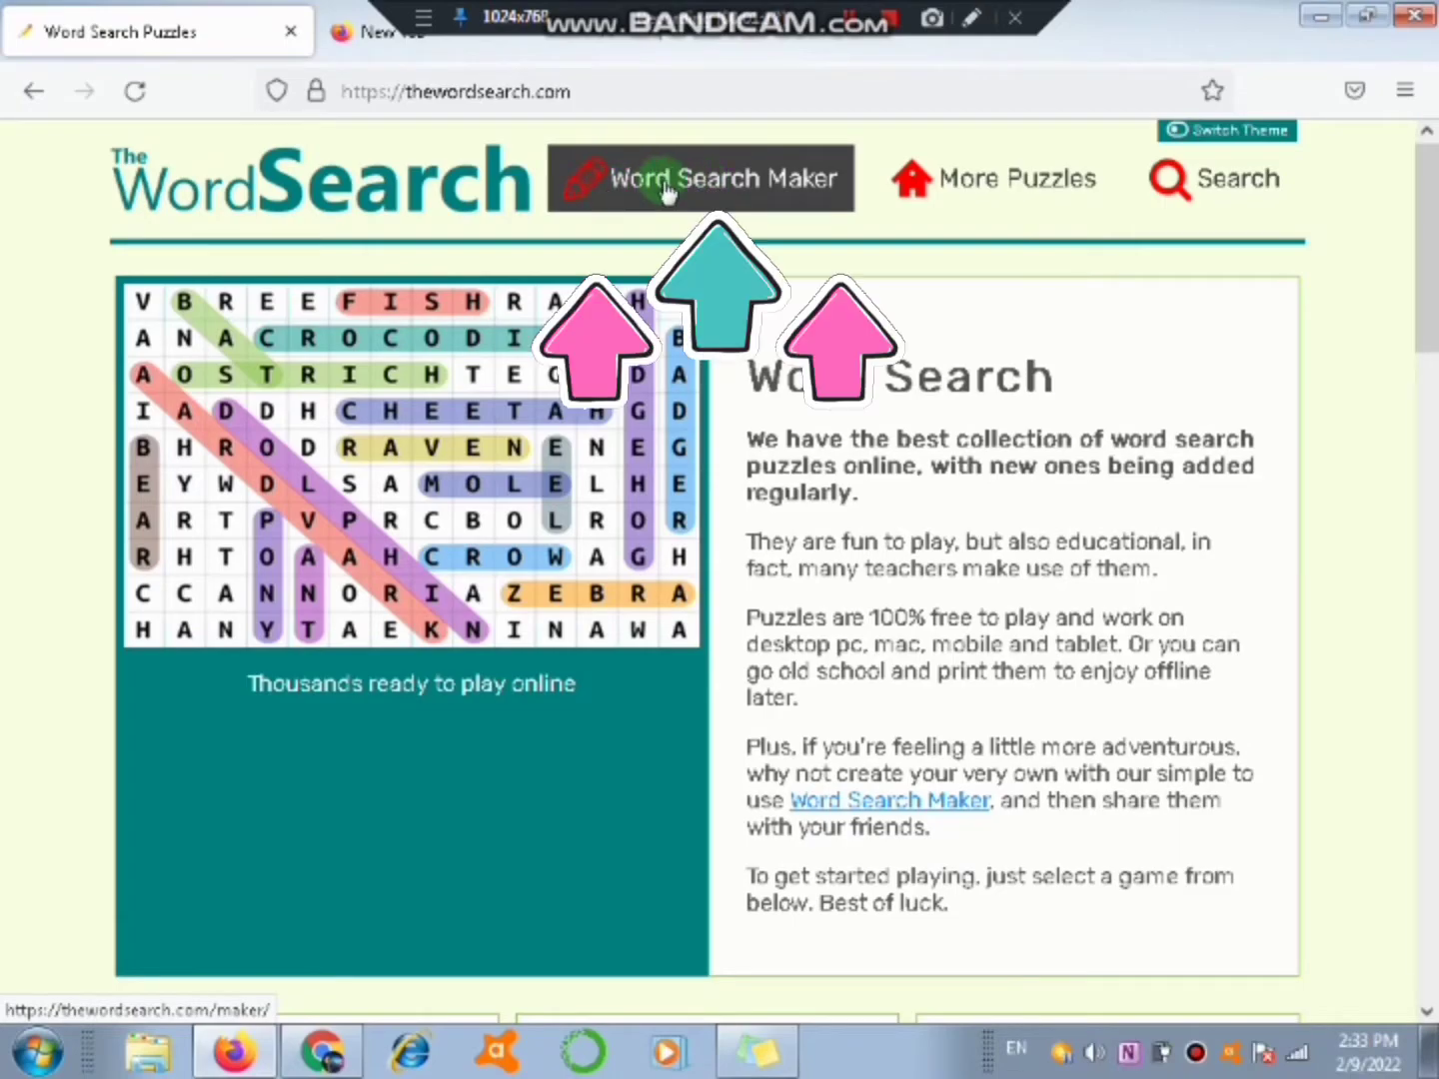
# - Open the Word Search Maker page of thewordsearch.com
pyautogui.click(708, 186)
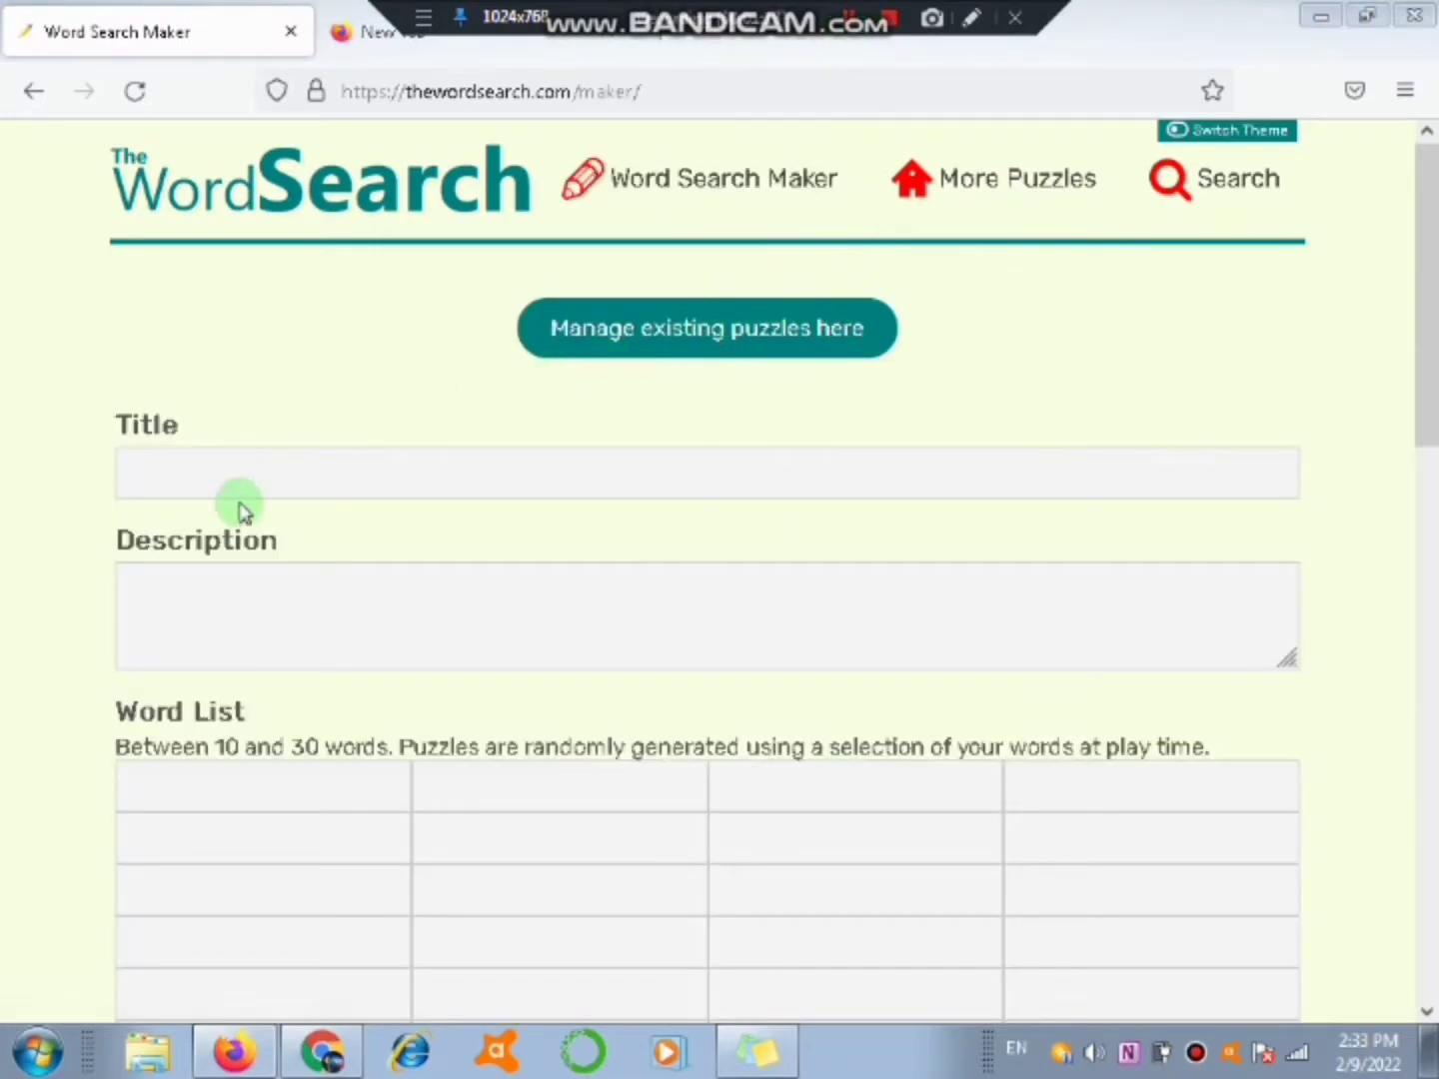
# - Examine the empty puzzle form's Title, Description, Word List and Subject sections
pyautogui.moveTo(120, 429); pyautogui.dragTo(155, 440)
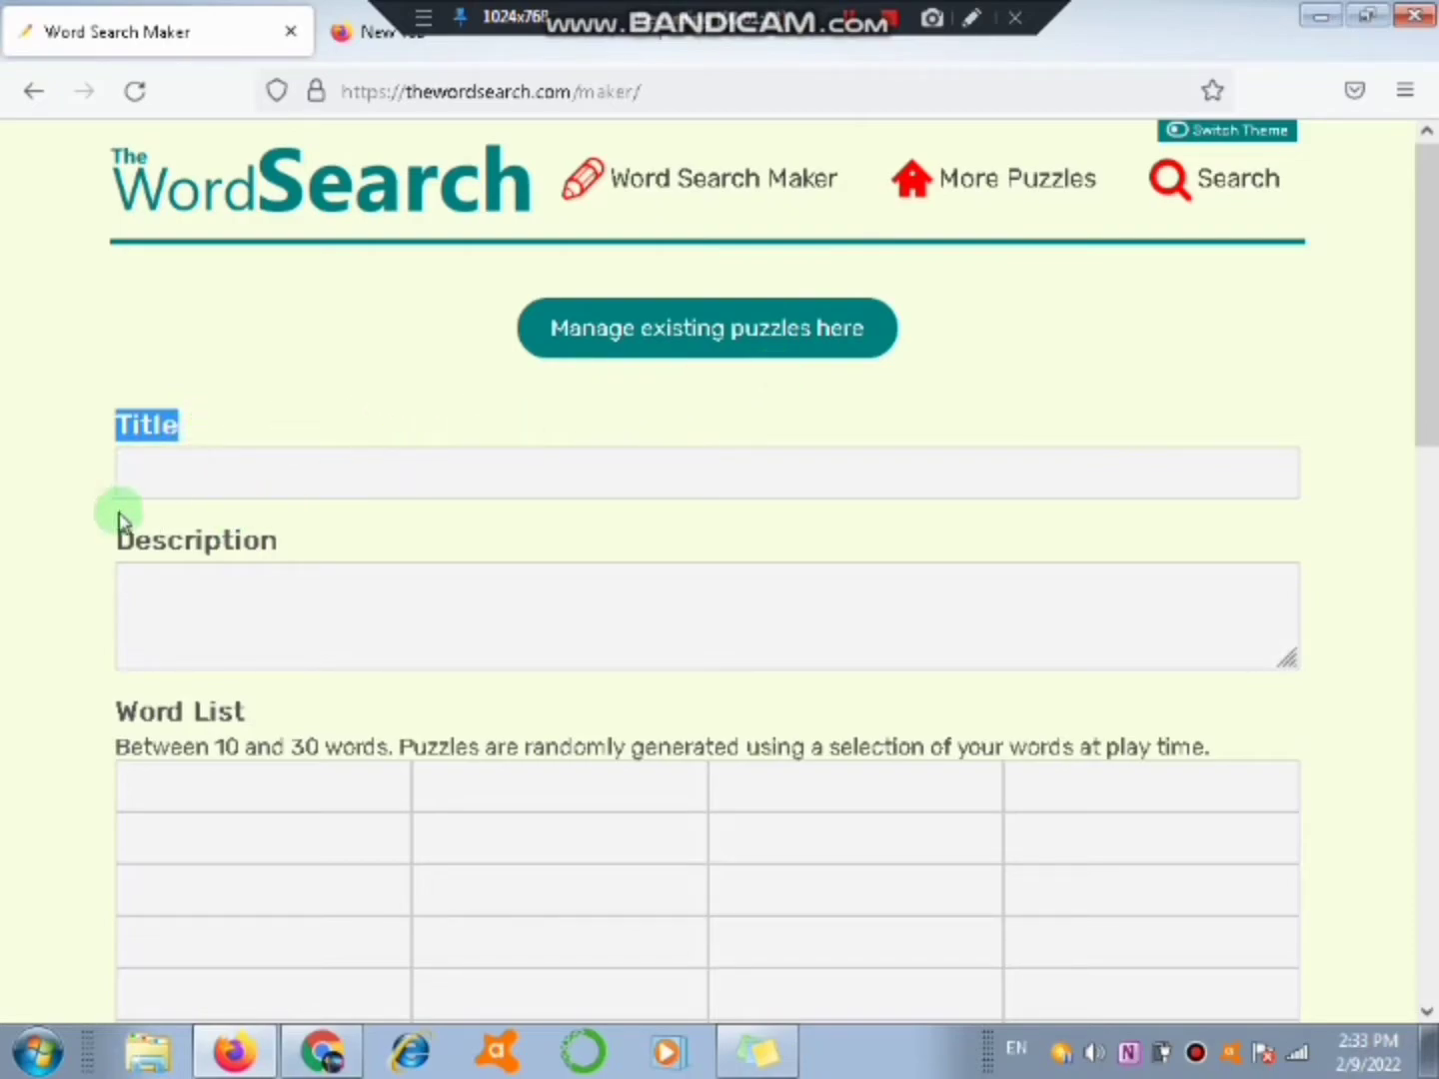
pyautogui.click(108, 545)
pyautogui.moveTo(108, 545); pyautogui.dragTo(283, 540)
pyautogui.moveTo(118, 712); pyautogui.dragTo(285, 707)
pyautogui.scroll(-7, 289, 705)
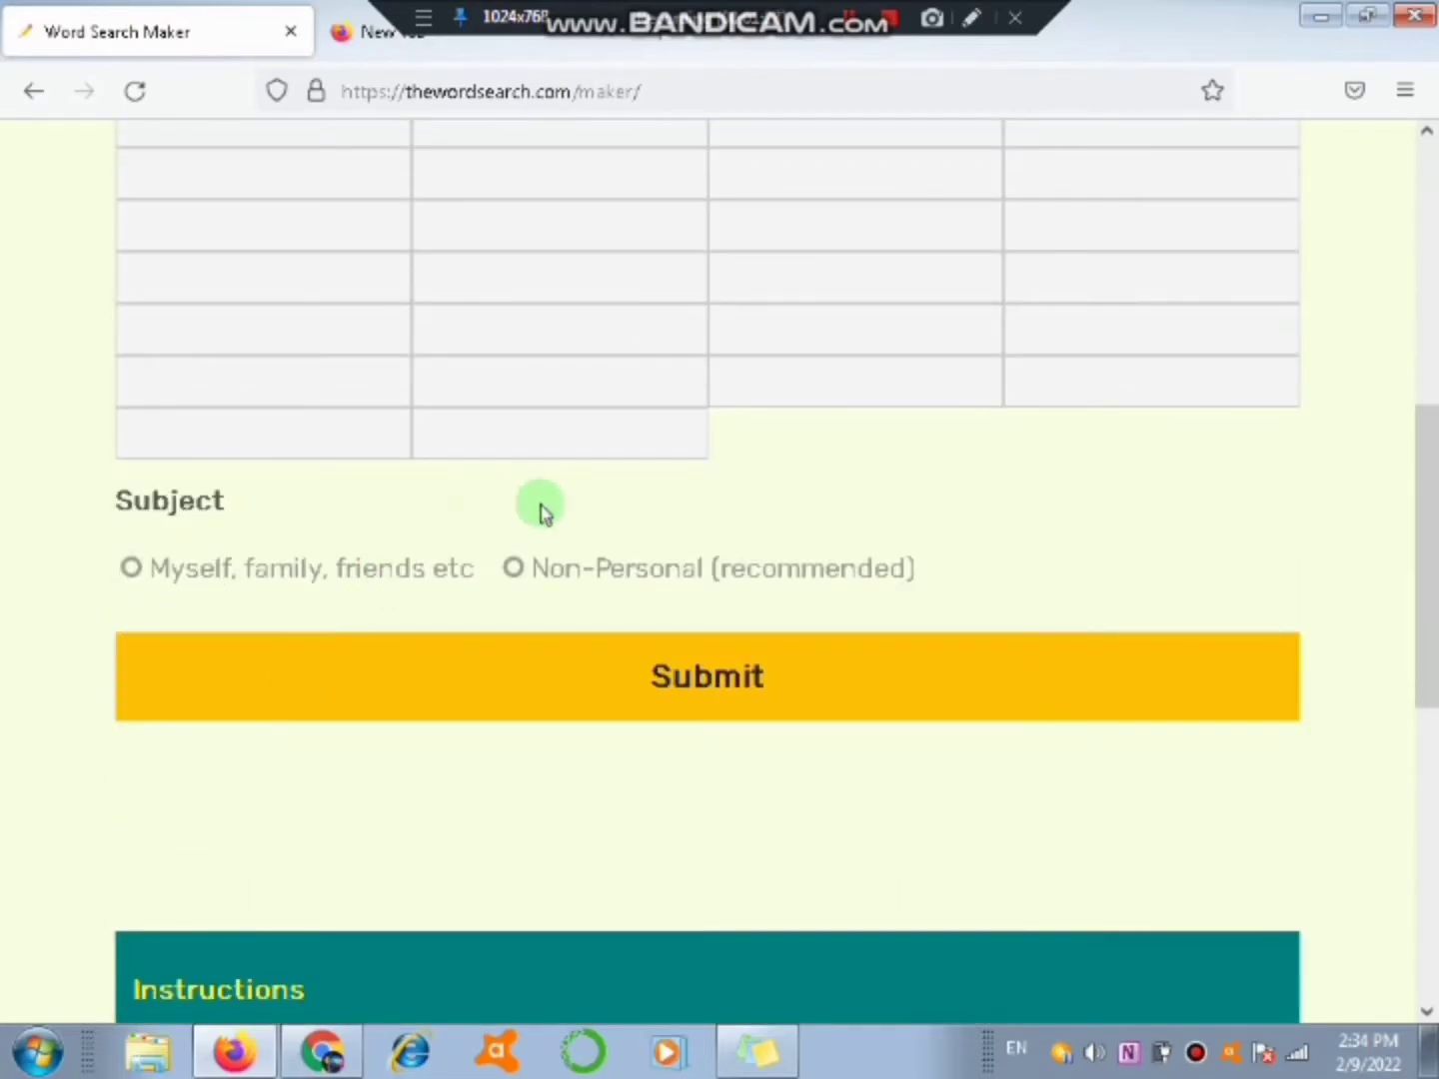
pyautogui.scroll(3, 535, 505)
pyautogui.scroll(-2, 540, 510)
pyautogui.scroll(6, 541, 505)
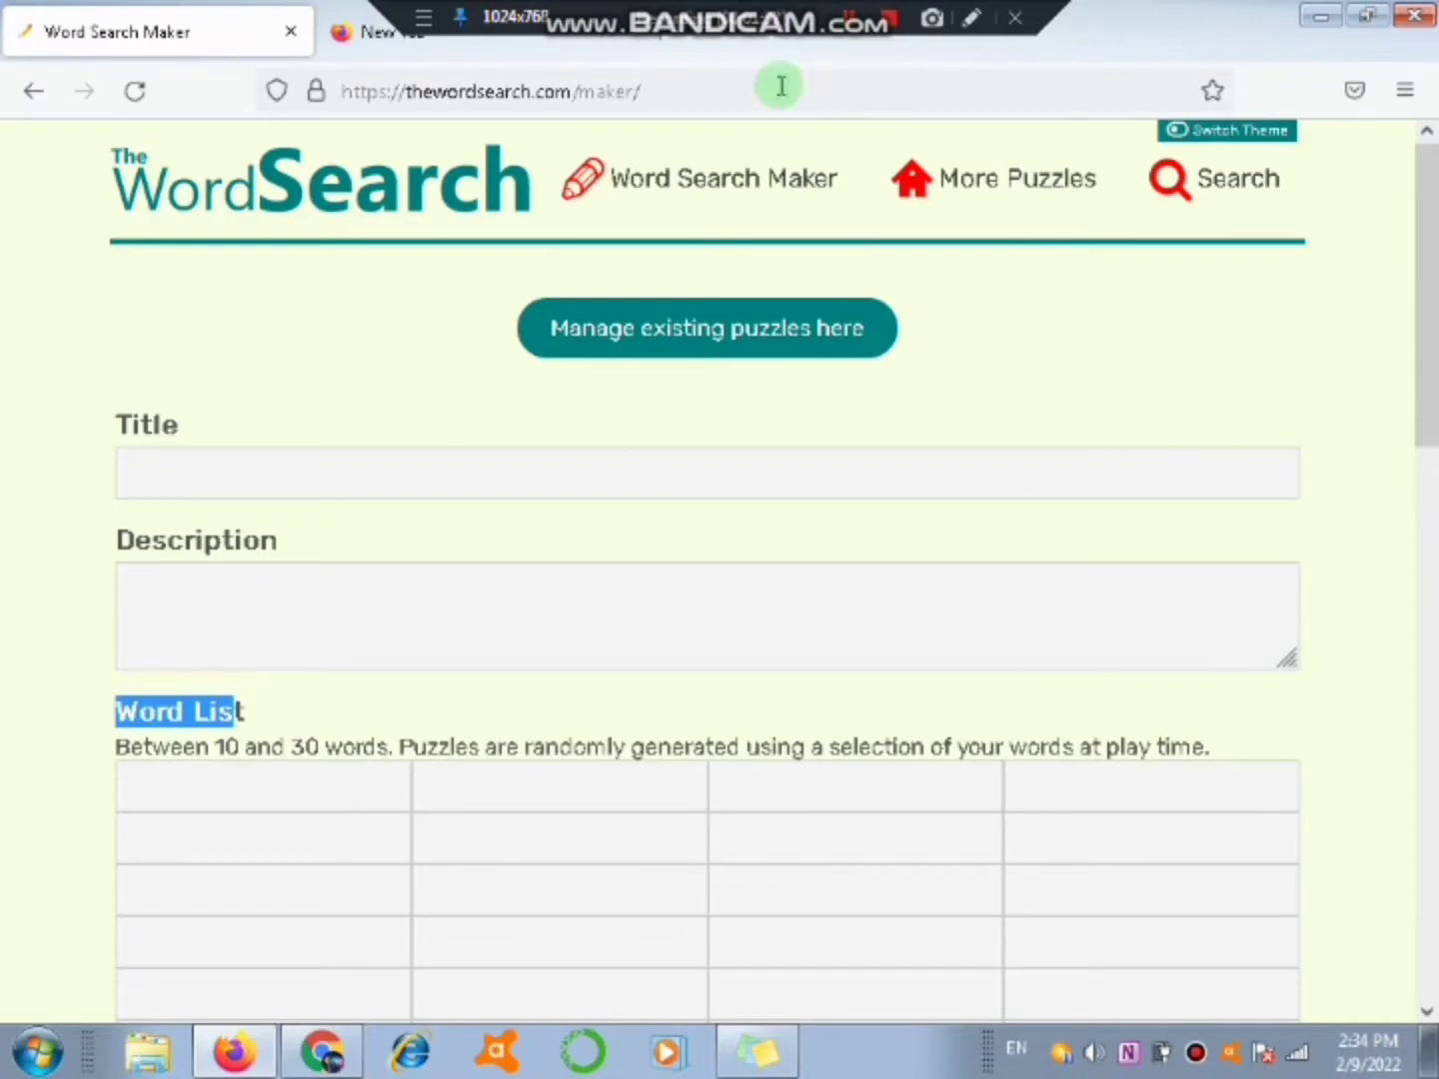
# - Fill in the puzzle form with the title SPACE EXPLORATION, a space-lovers description and space words such as satellite, jupiter, ASTRONAUTS and GALAXY
pyautogui.click(175, 480)
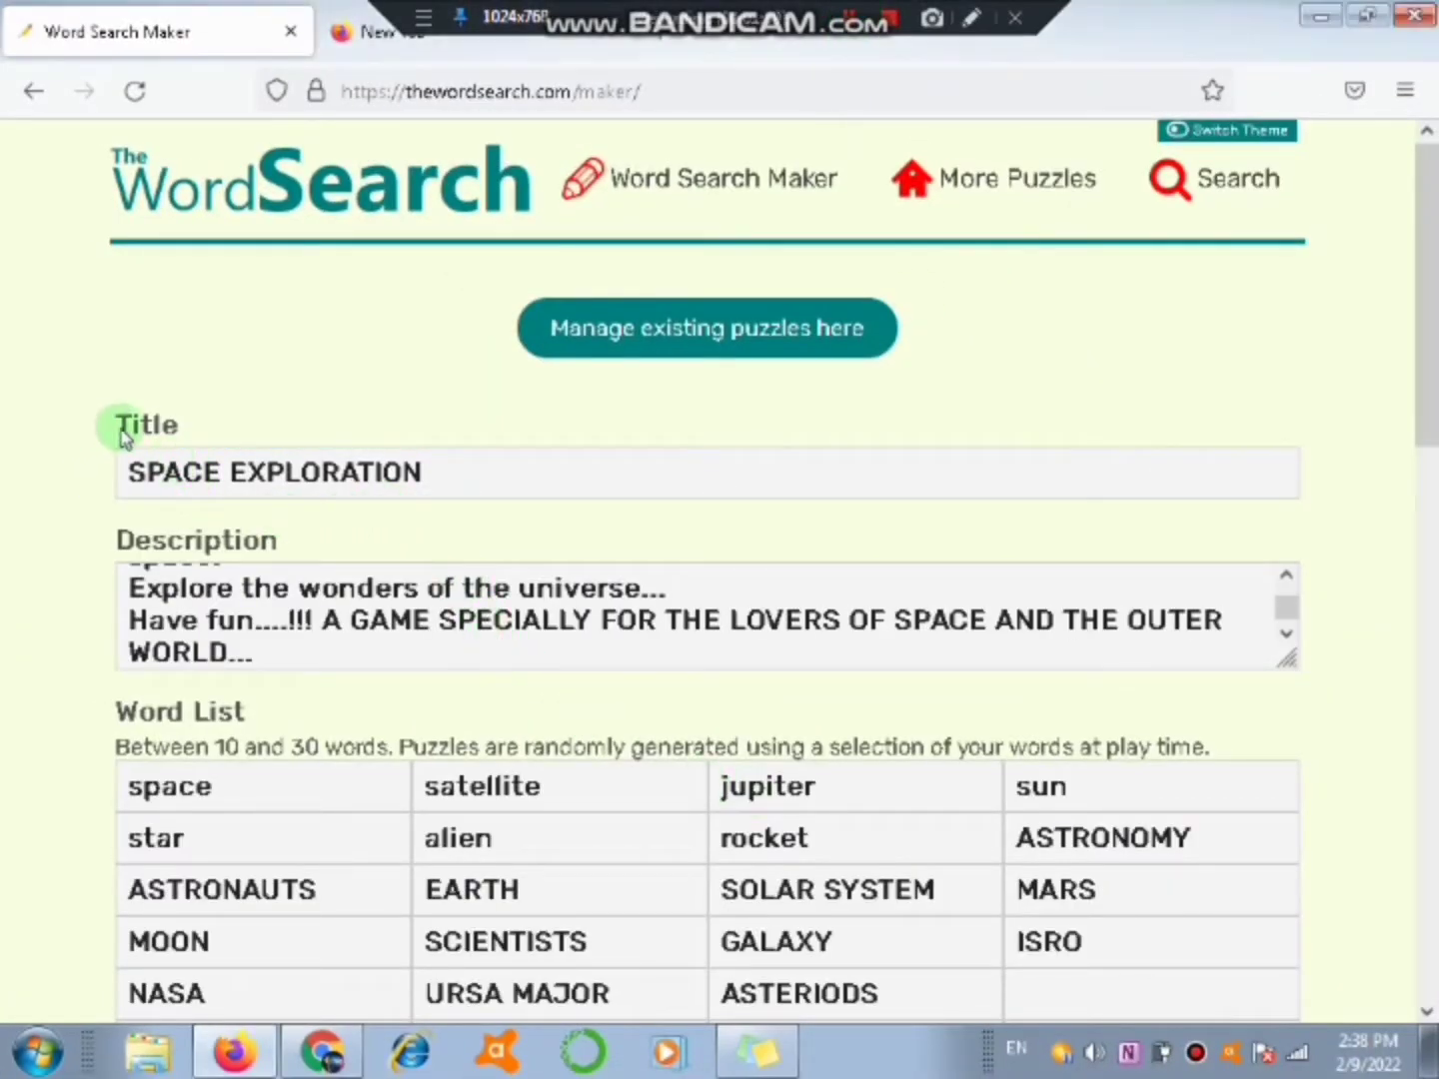
# - Review the filled-in title, description and word list of the puzzle form
pyautogui.moveTo(112, 427); pyautogui.dragTo(183, 477)
pyautogui.moveTo(116, 539); pyautogui.dragTo(289, 552)
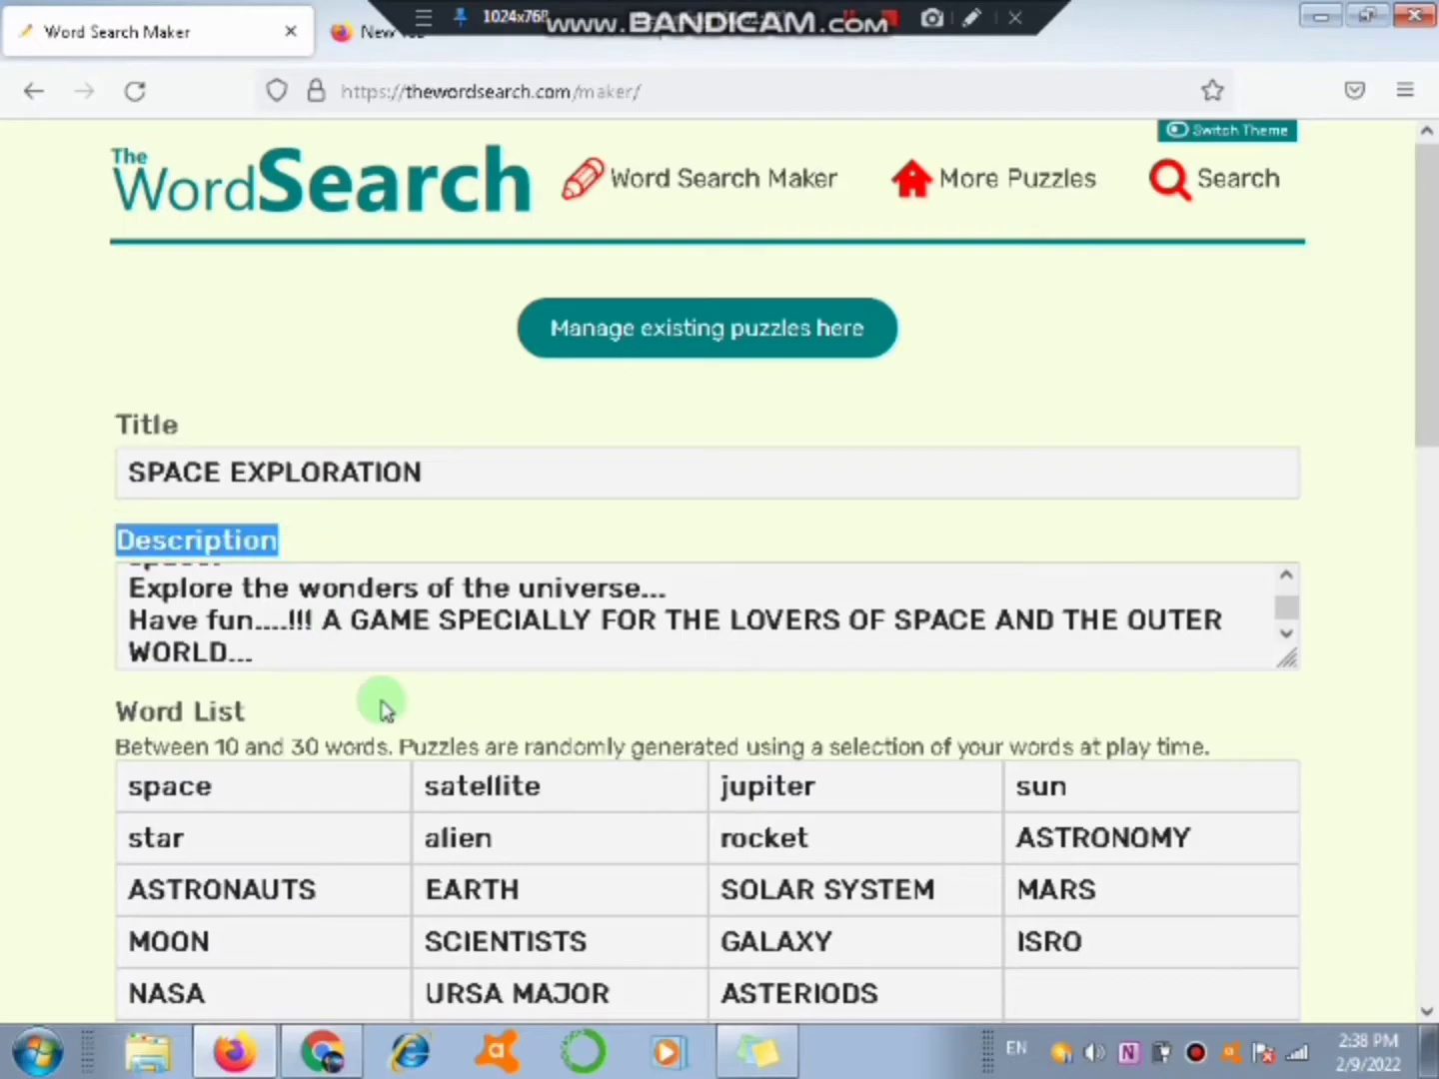
pyautogui.scroll(2, 402, 553)
pyautogui.scroll(-2, 401, 553)
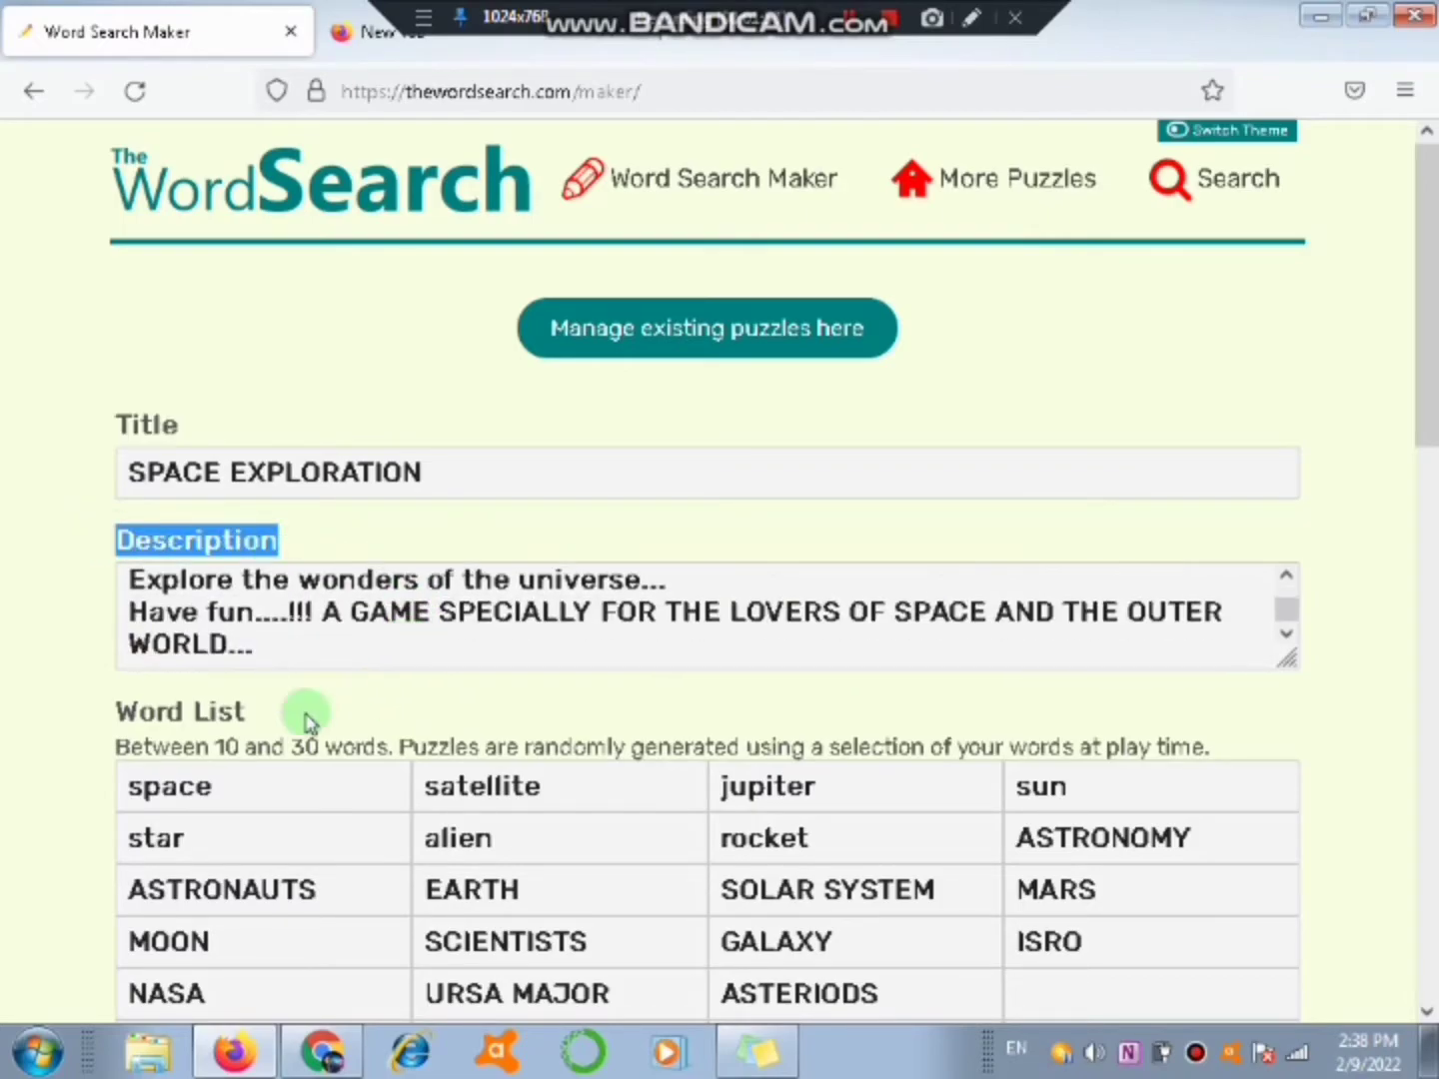
pyautogui.scroll(-3, 305, 706)
pyautogui.moveTo(116, 425); pyautogui.dragTo(269, 435)
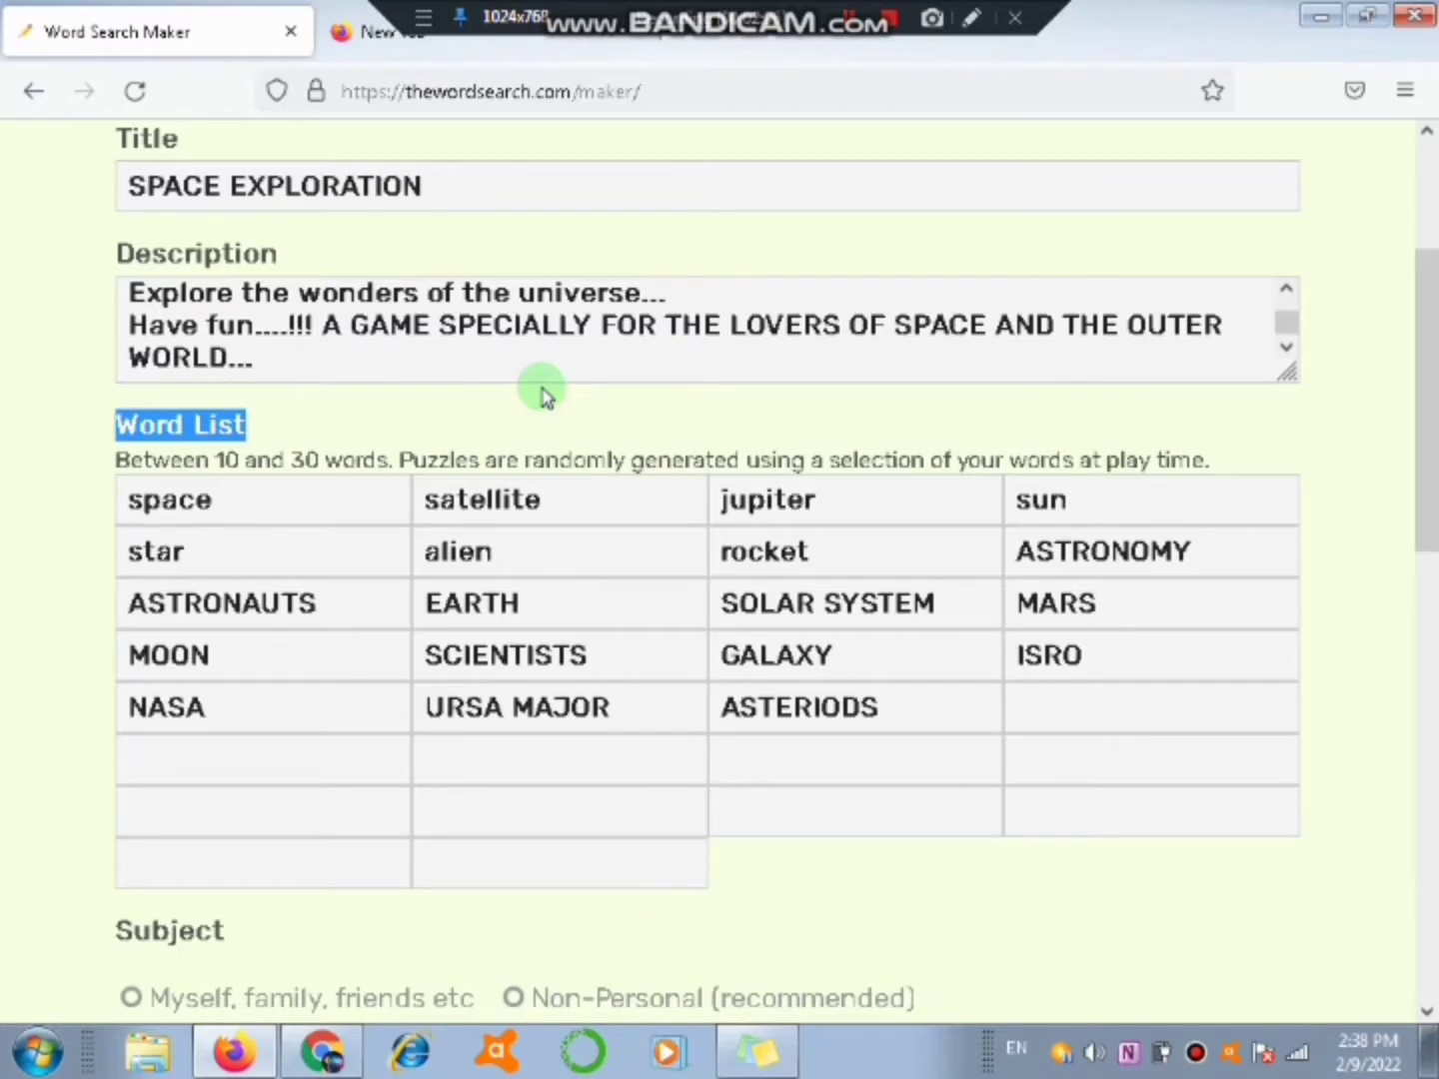
pyautogui.scroll(-3, 735, 574)
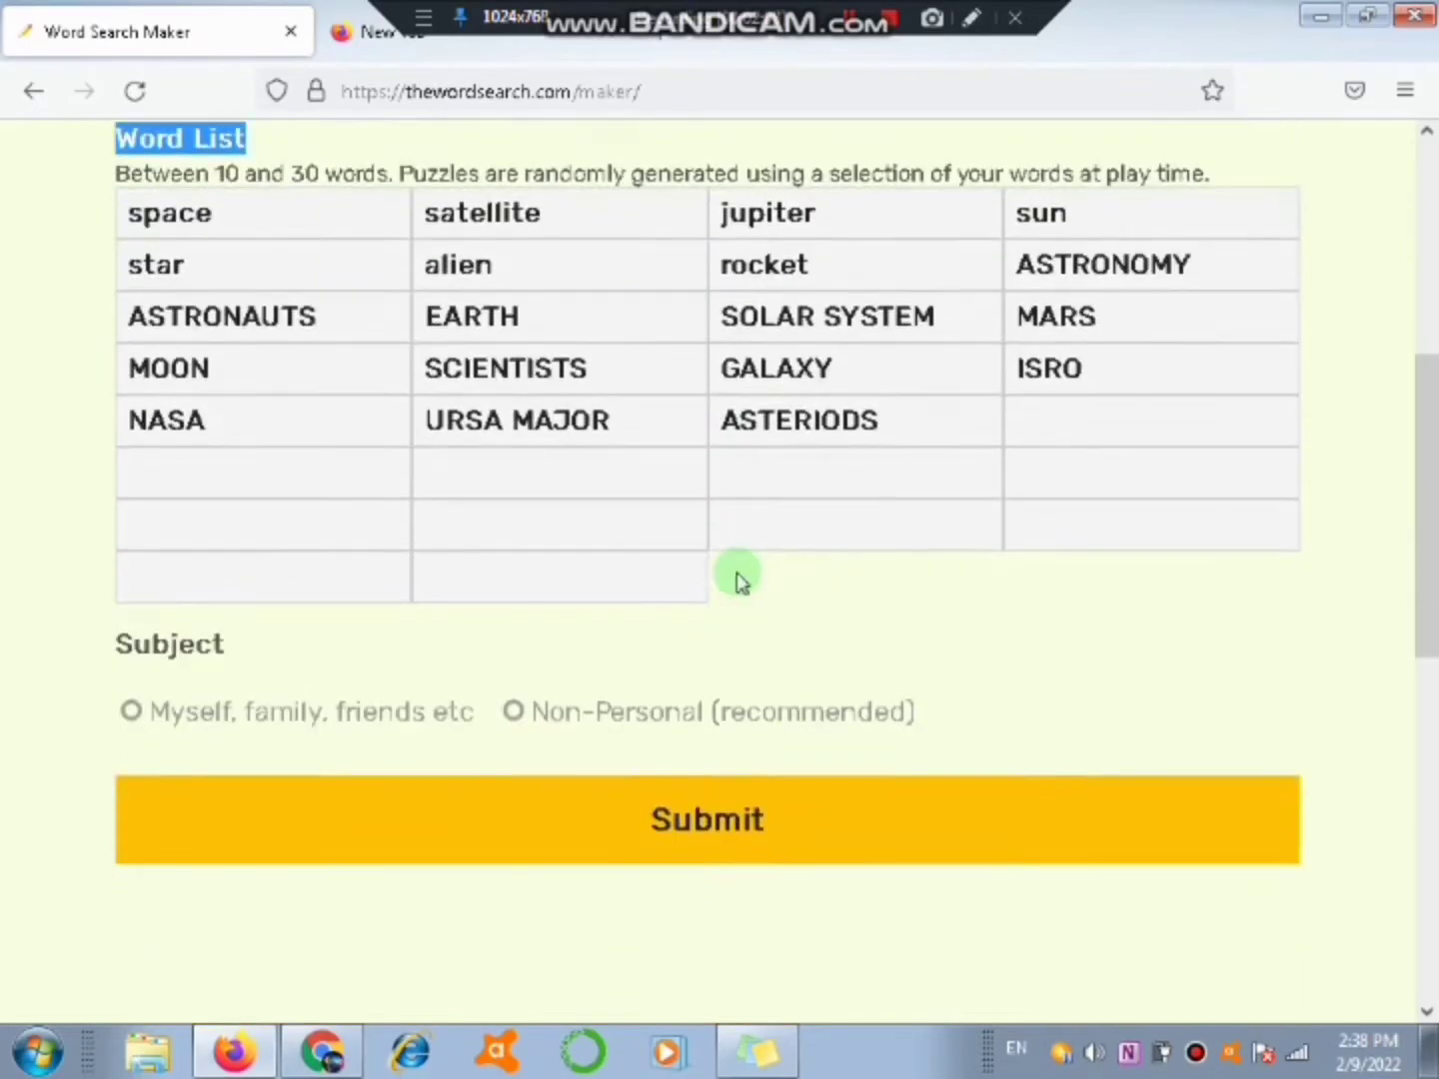
# - Set the puzzle's subject to Non-Personal (recommended) and submit the form
pyautogui.click(86, 578)
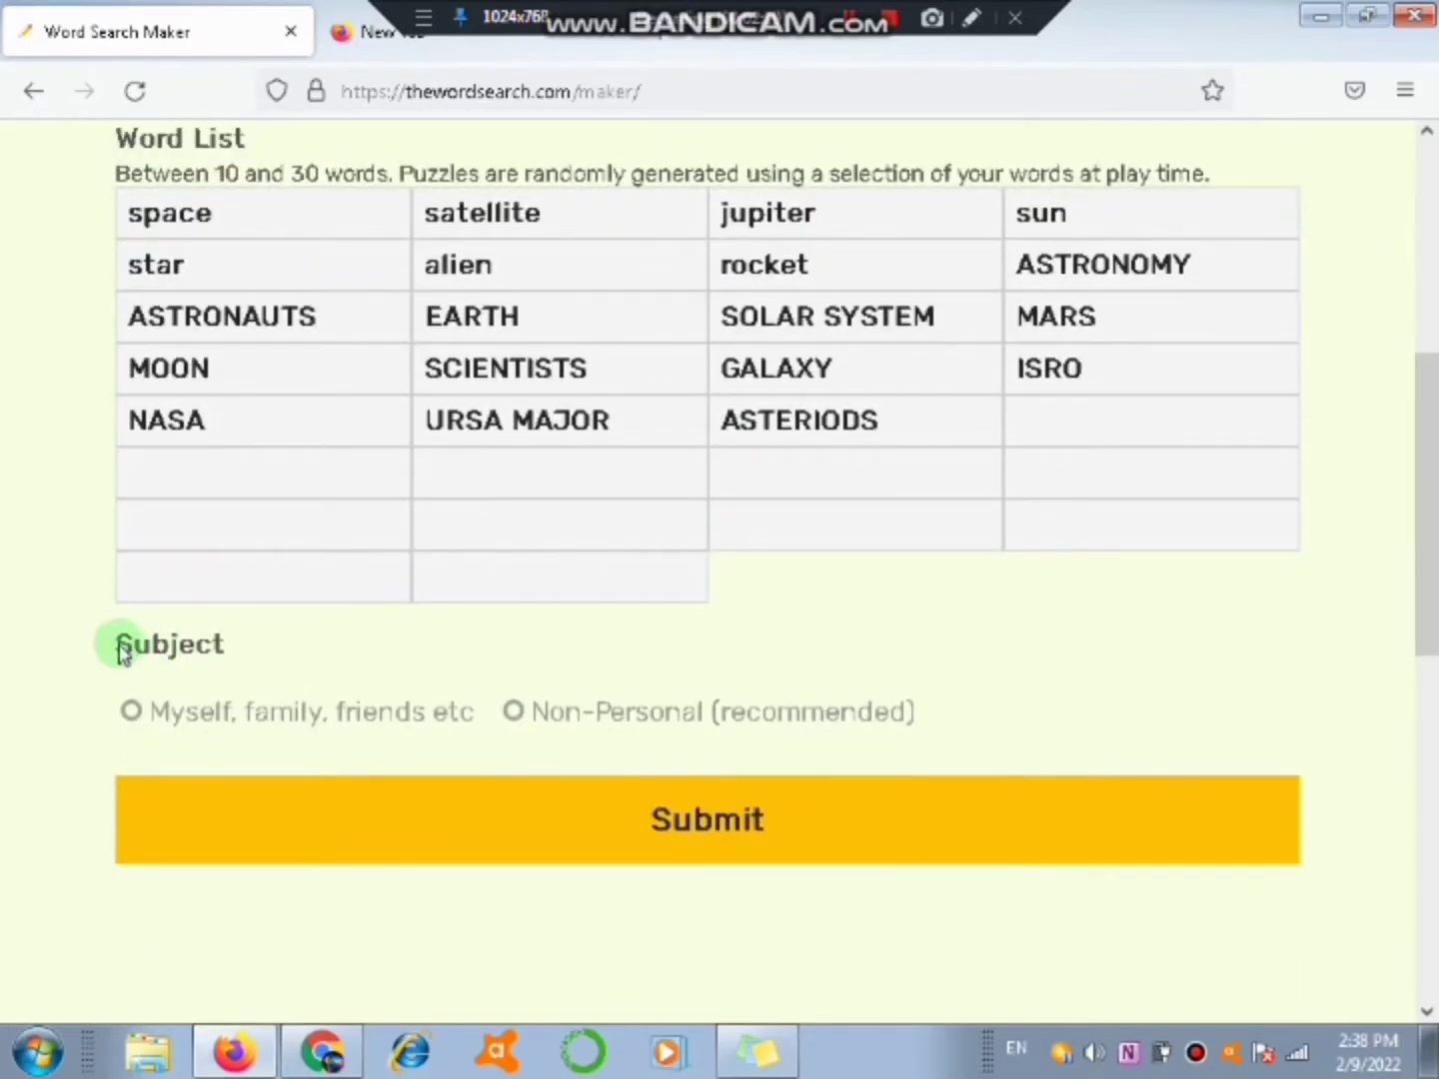
pyautogui.moveTo(118, 651); pyautogui.dragTo(251, 652)
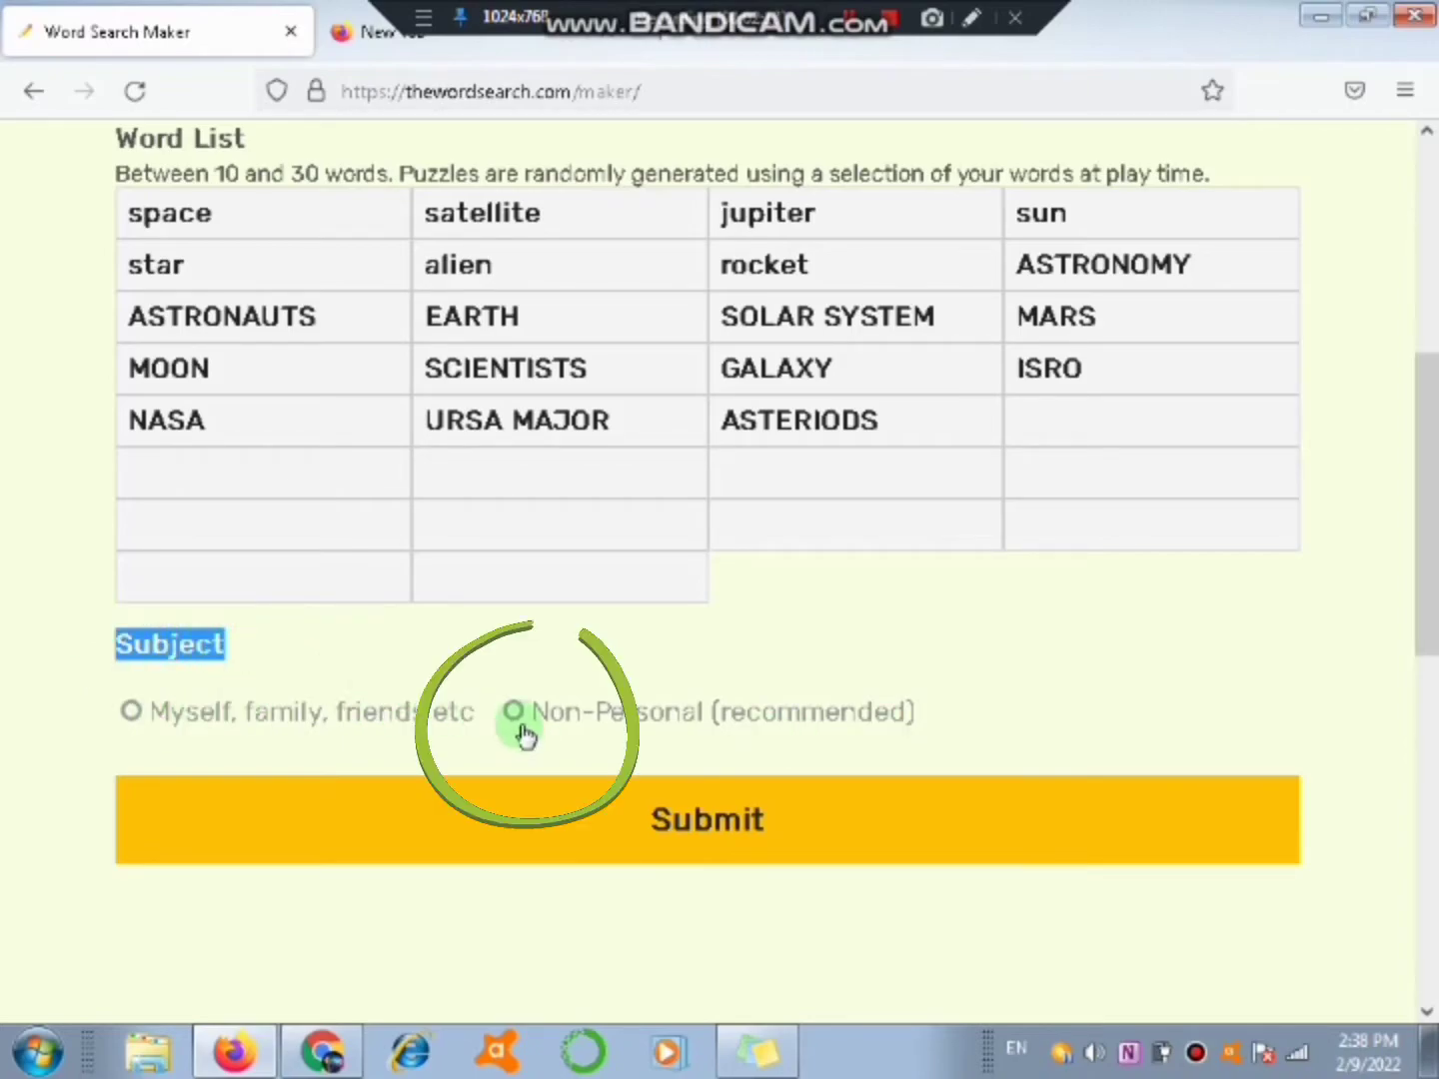
pyautogui.click(664, 729)
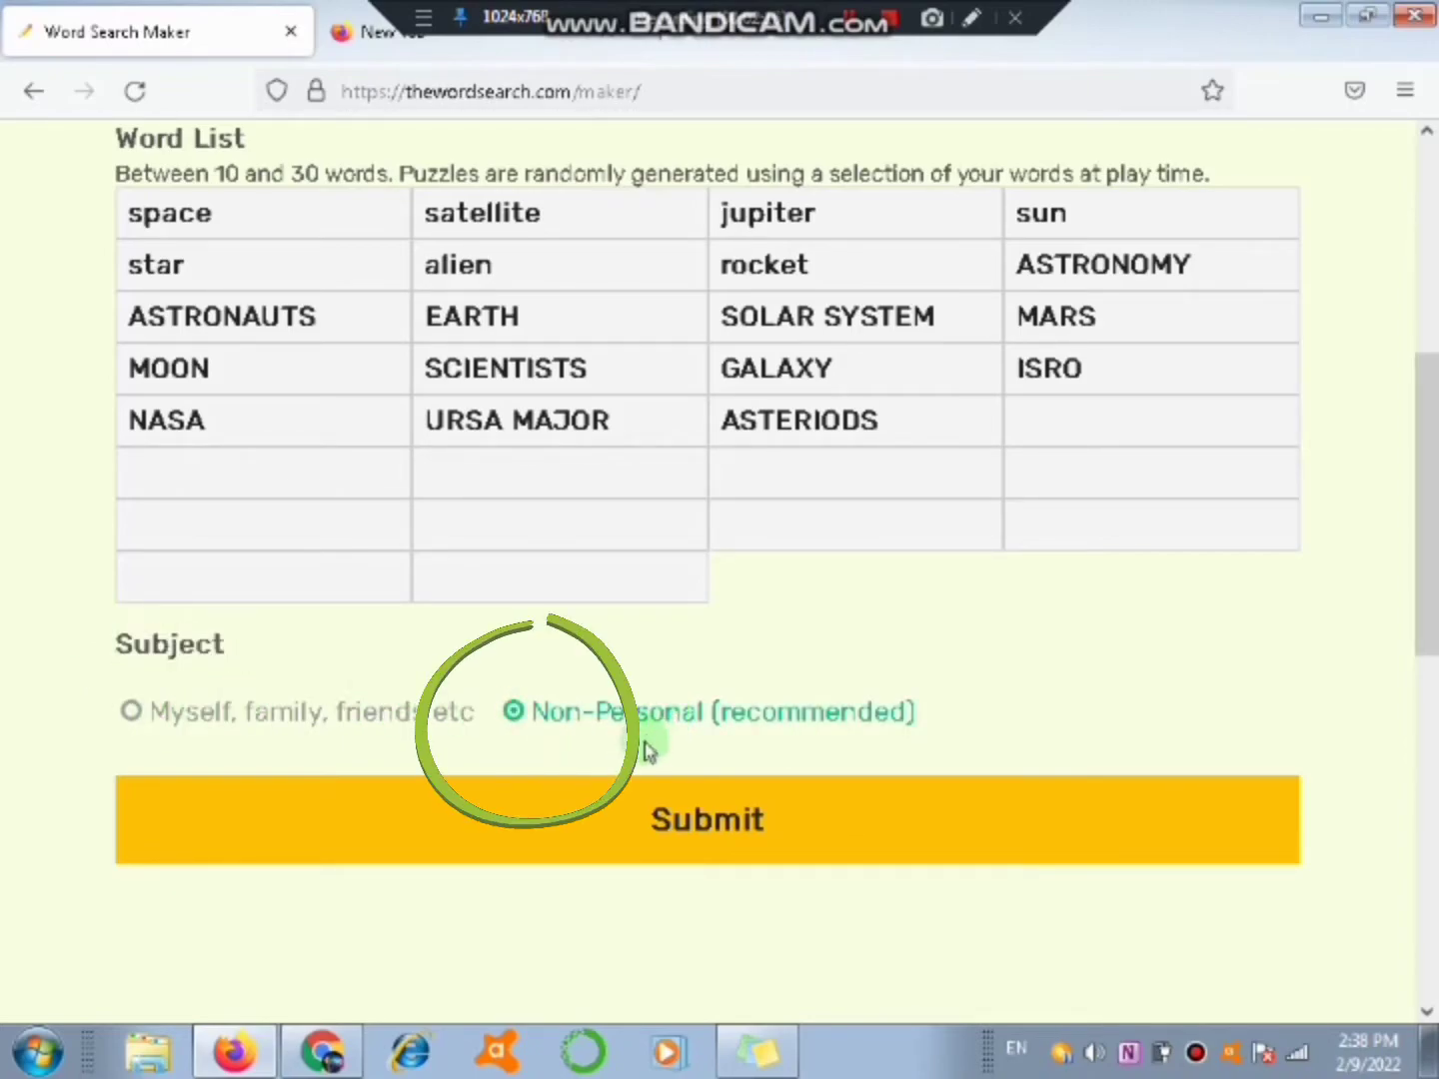
pyautogui.click(727, 837)
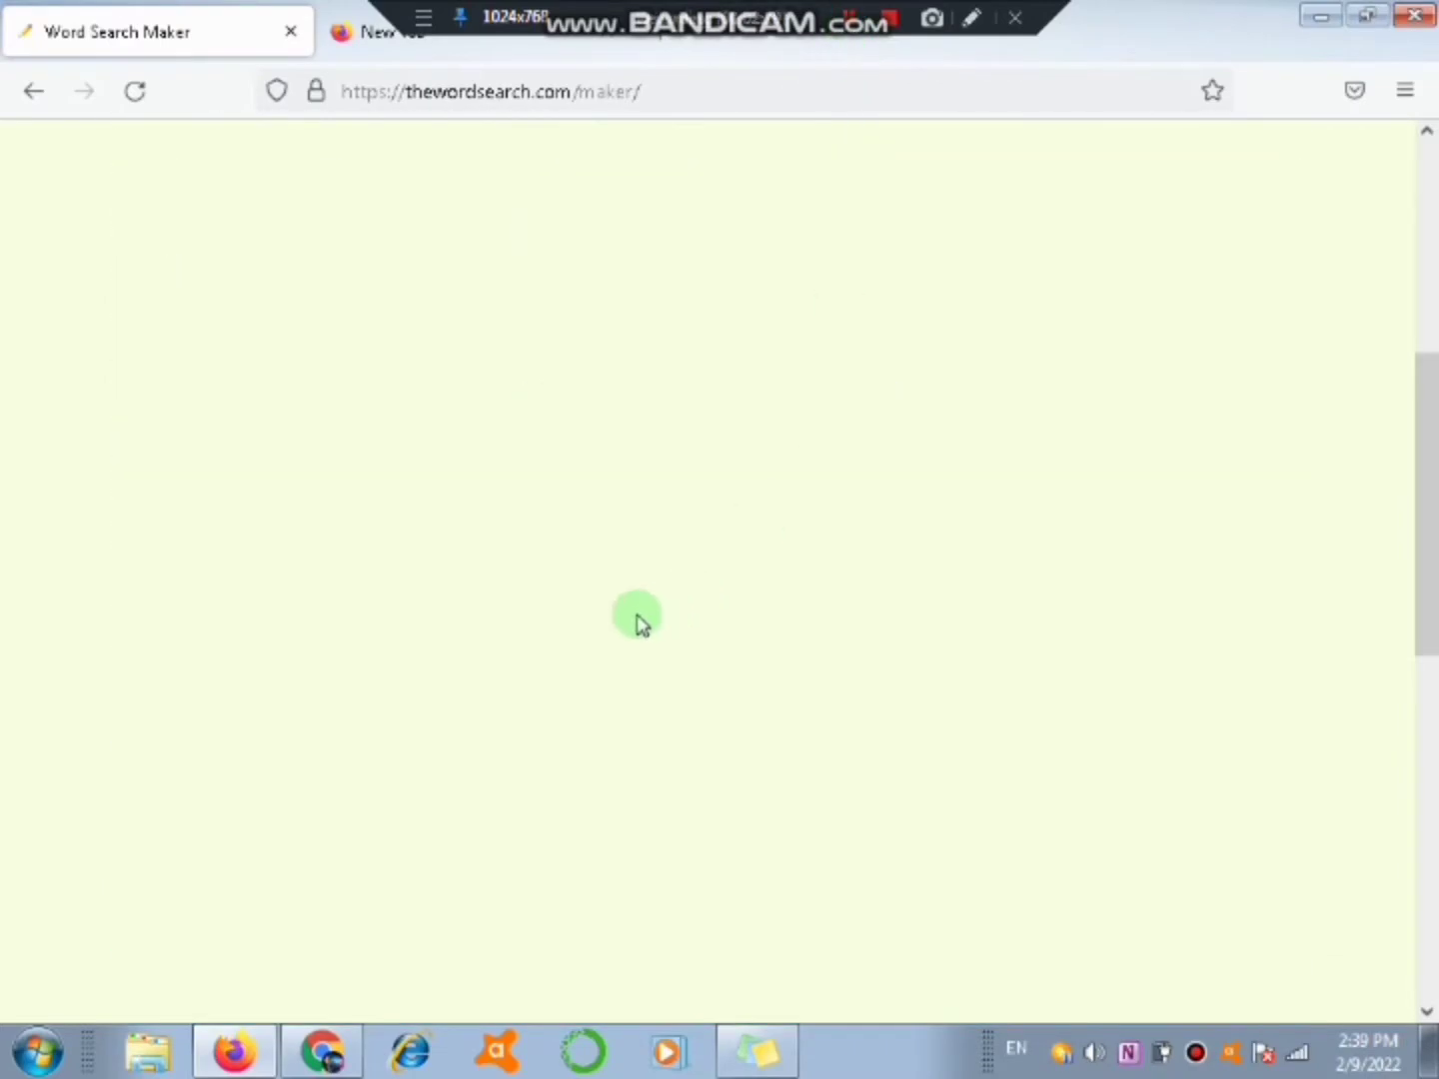
# - Look through the submitted puzzle's page, including its sample preview grid, word list and links
pyautogui.scroll(5, 460, 480)
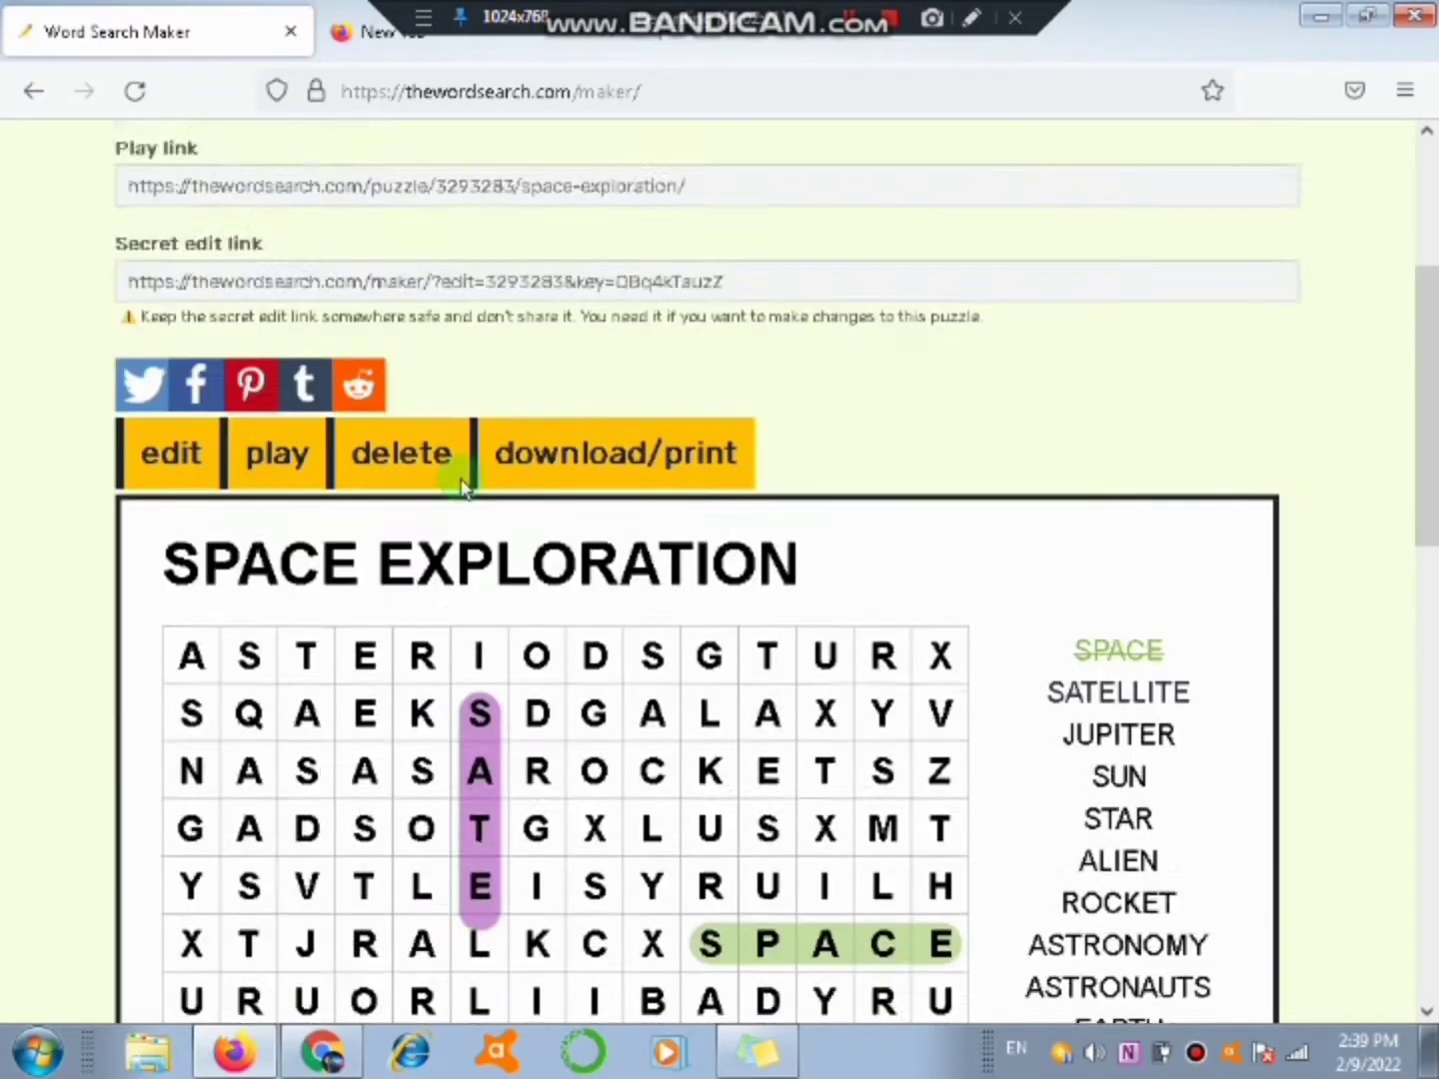
pyautogui.scroll(-5, 328, 485)
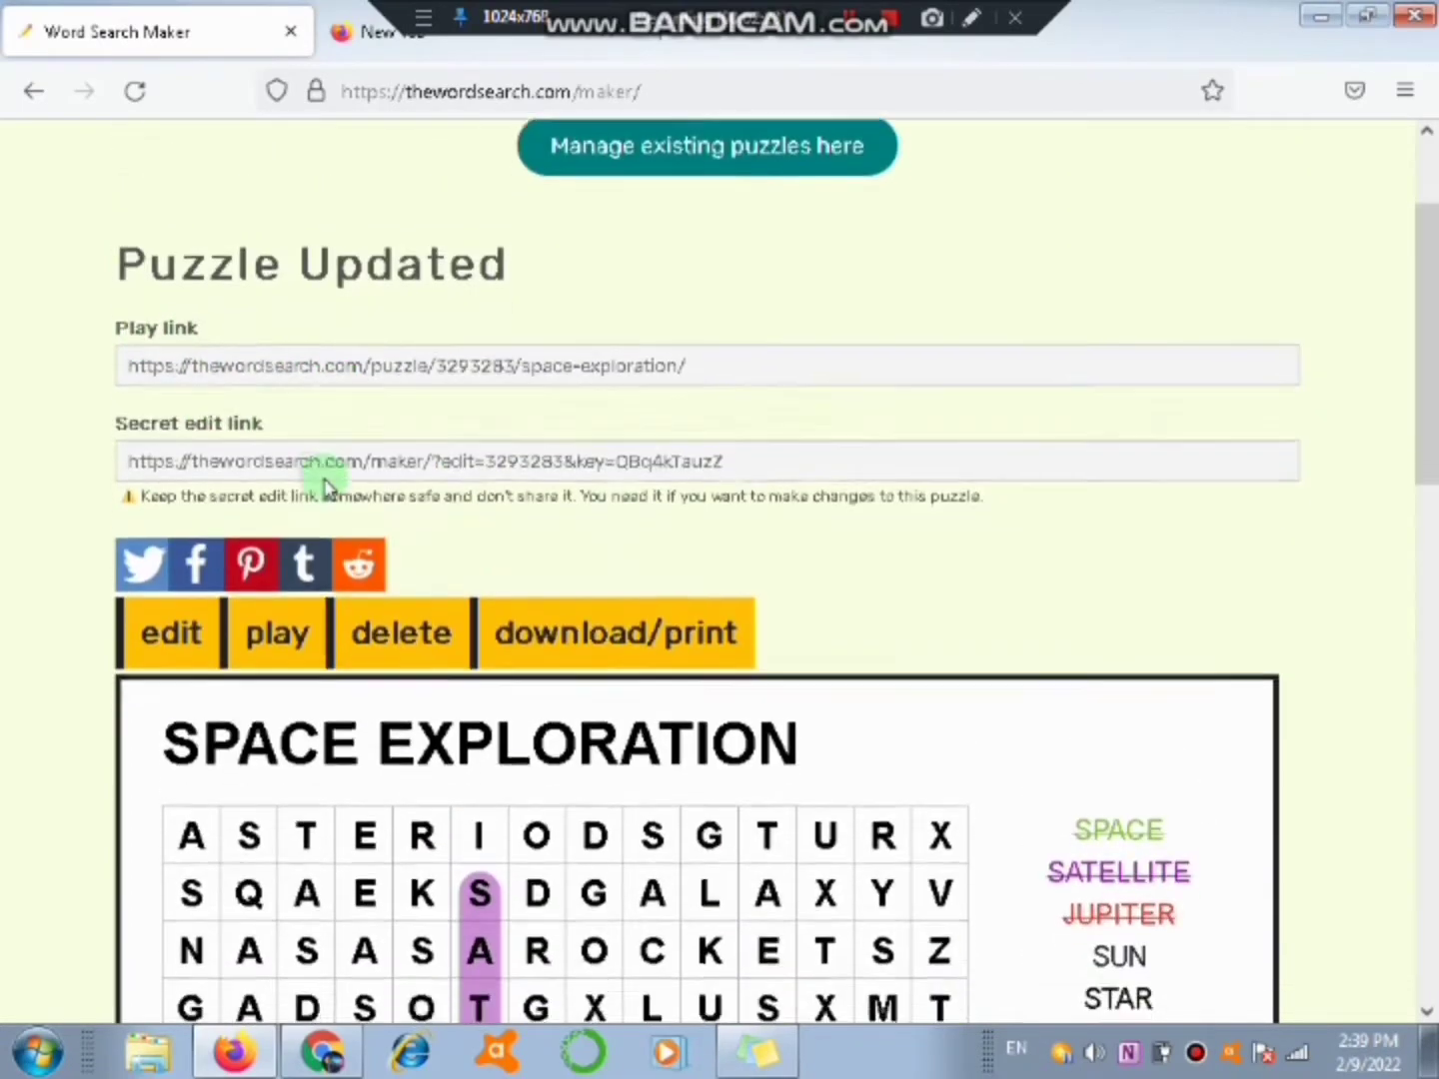
pyautogui.scroll(-1, 610, 492)
pyautogui.scroll(1, 478, 270)
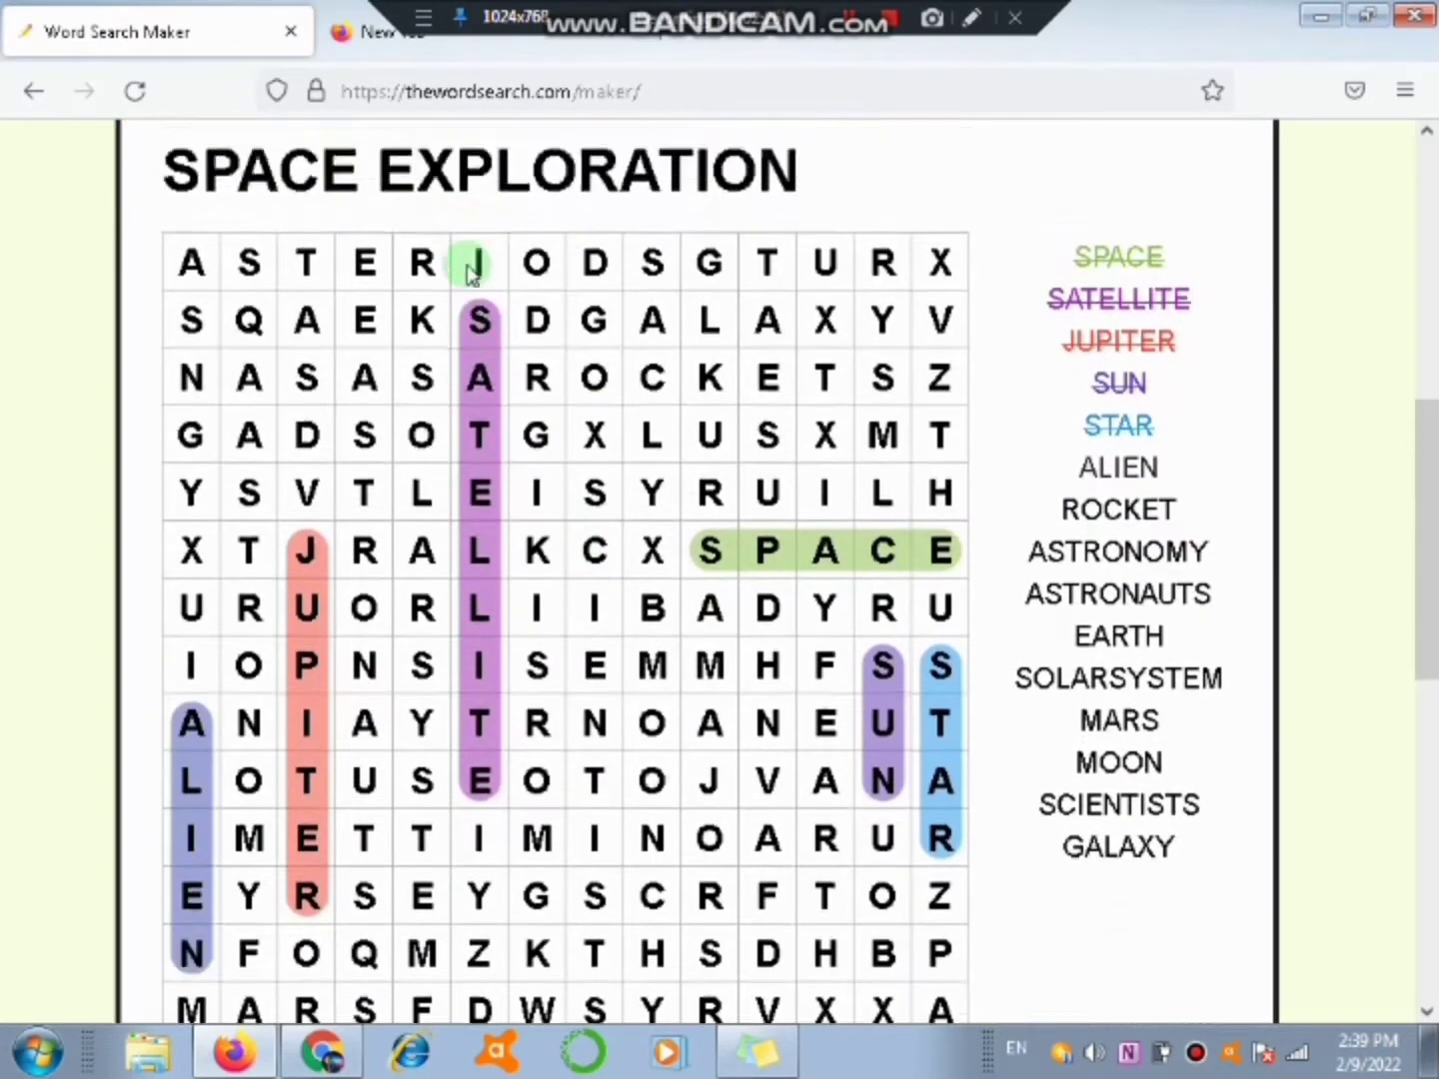
pyautogui.scroll(-2, 680, 505)
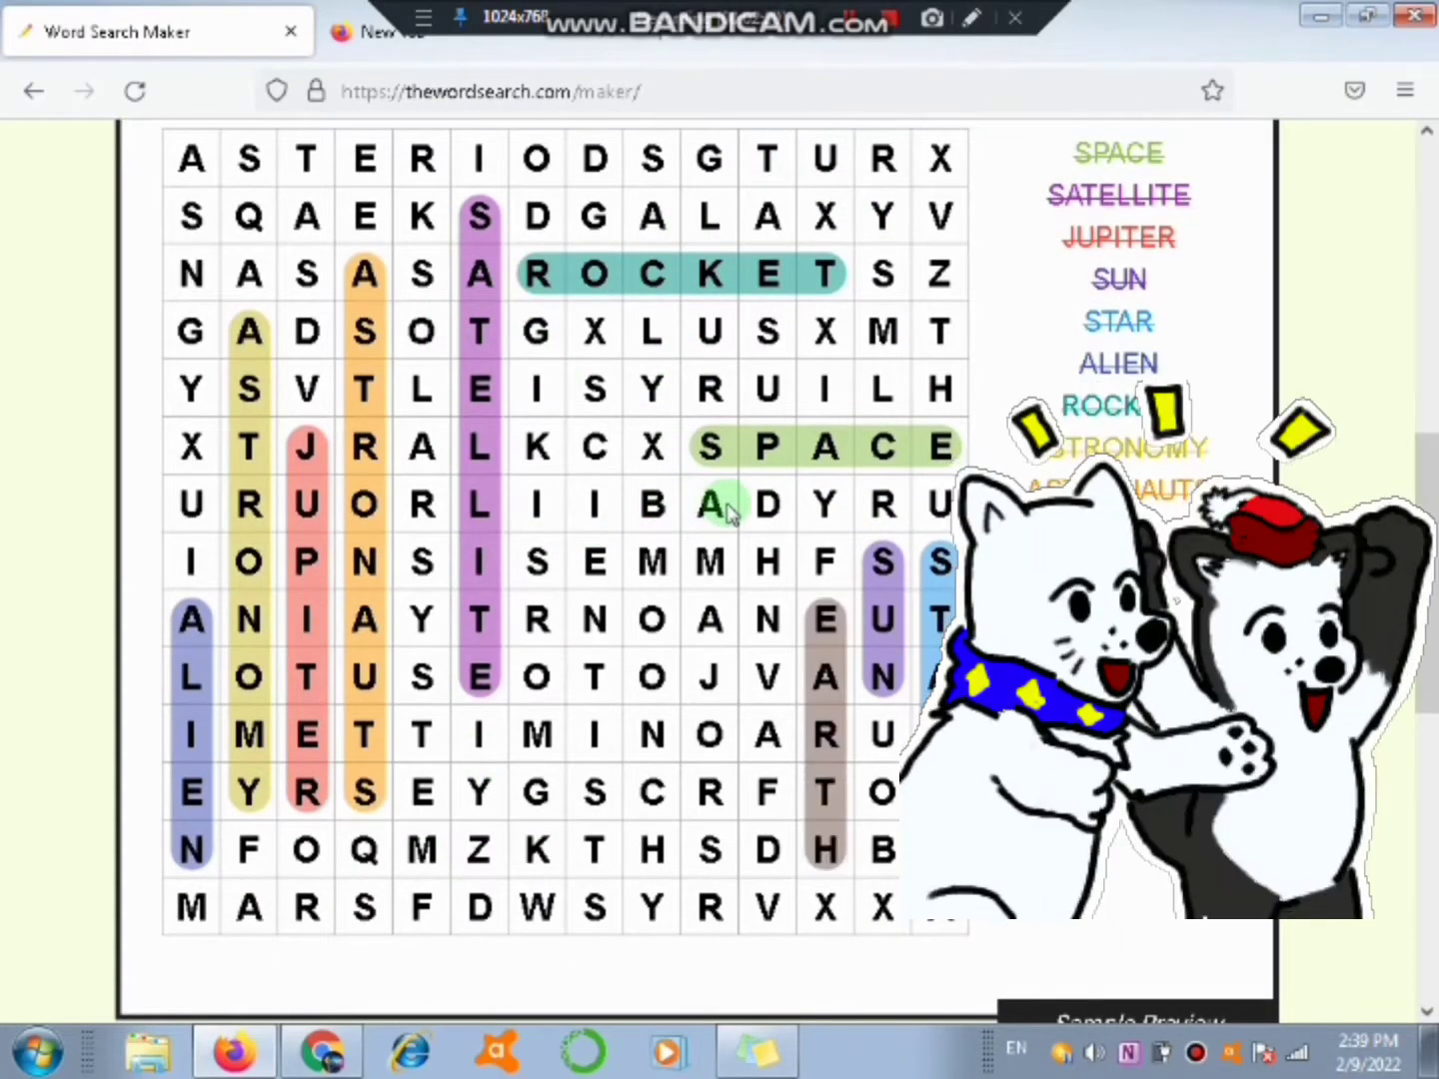
pyautogui.scroll(10, 707, 551)
pyautogui.scroll(-8, 582, 693)
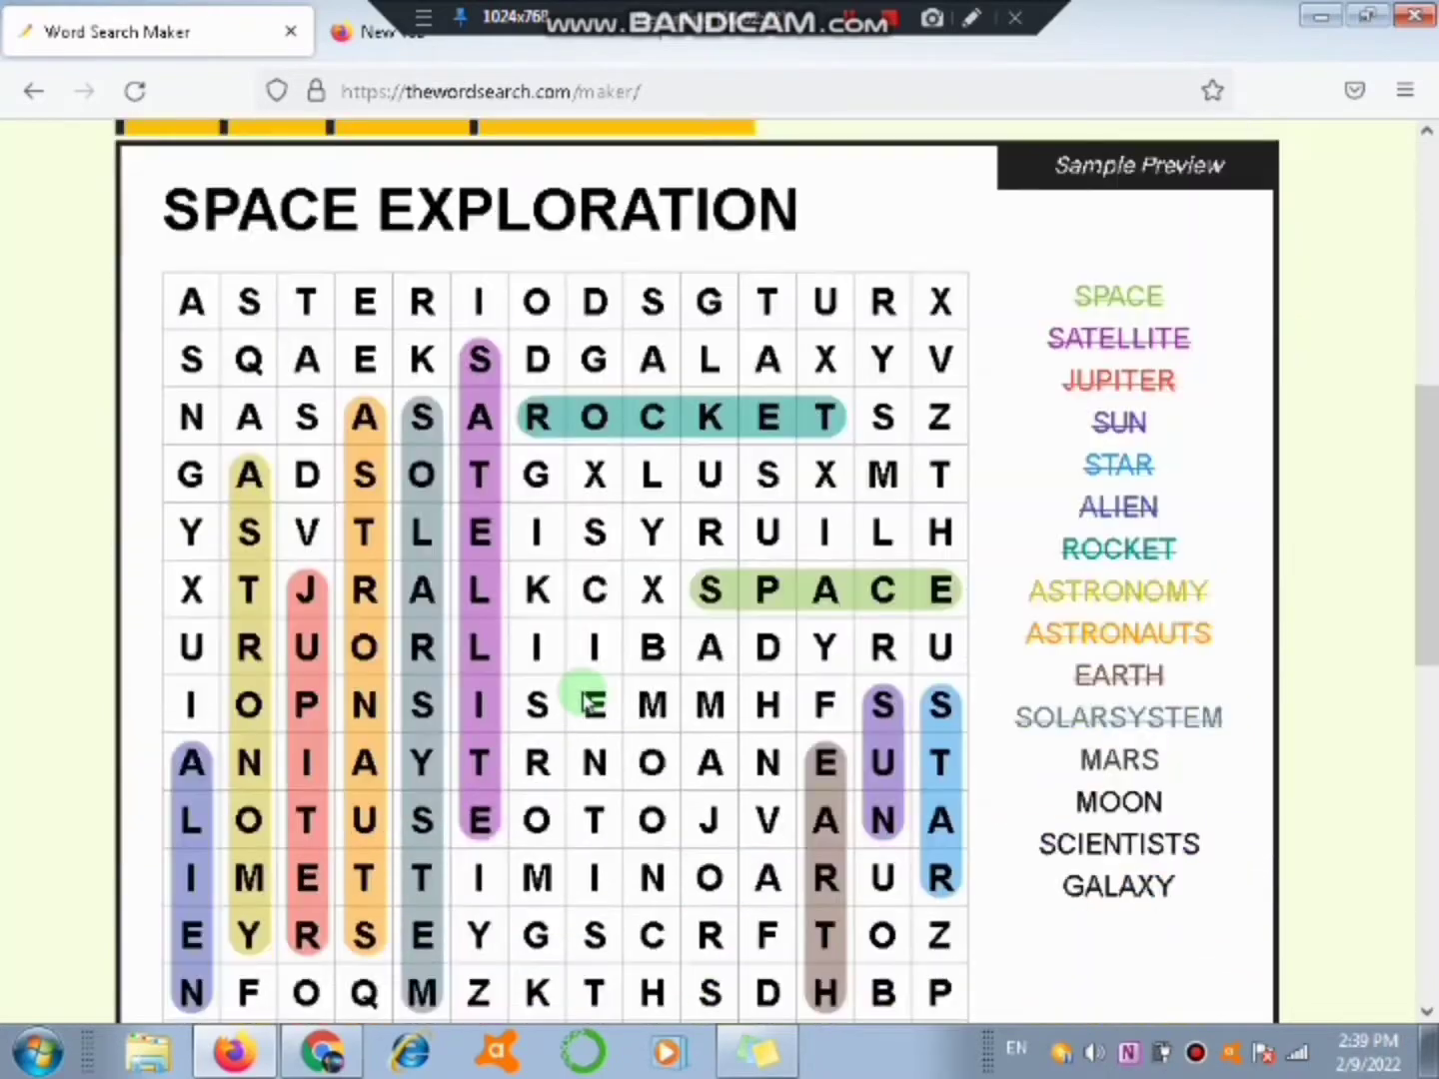
pyautogui.scroll(8, 582, 693)
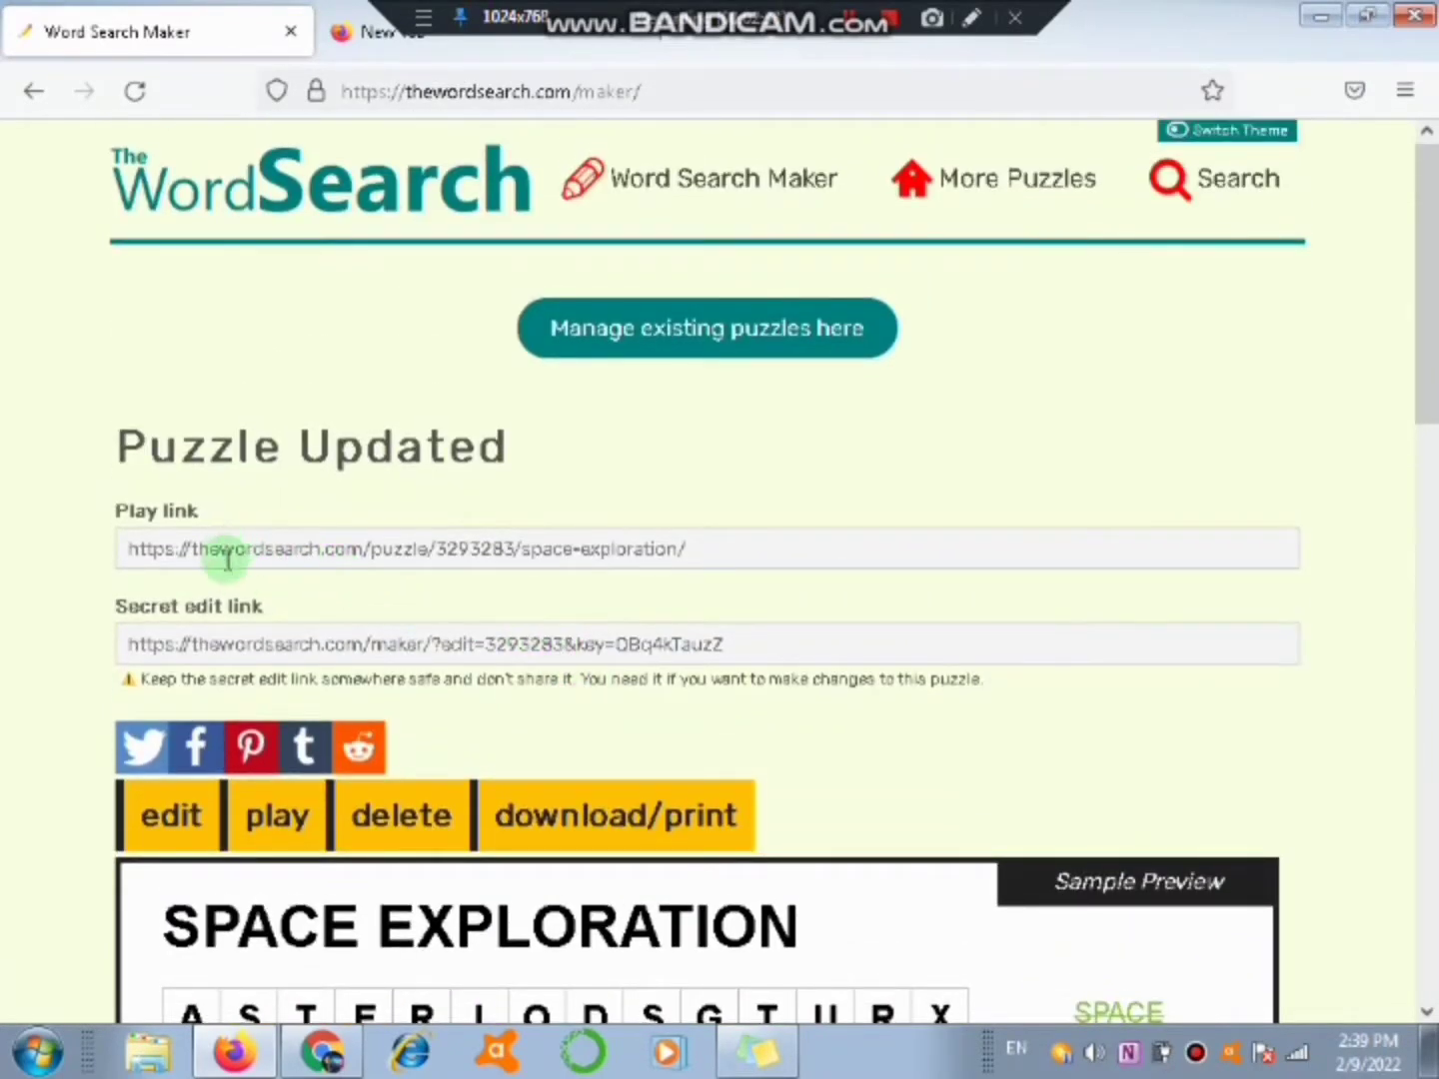
pyautogui.scroll(-4, 902, 745)
pyautogui.scroll(4, 490, 719)
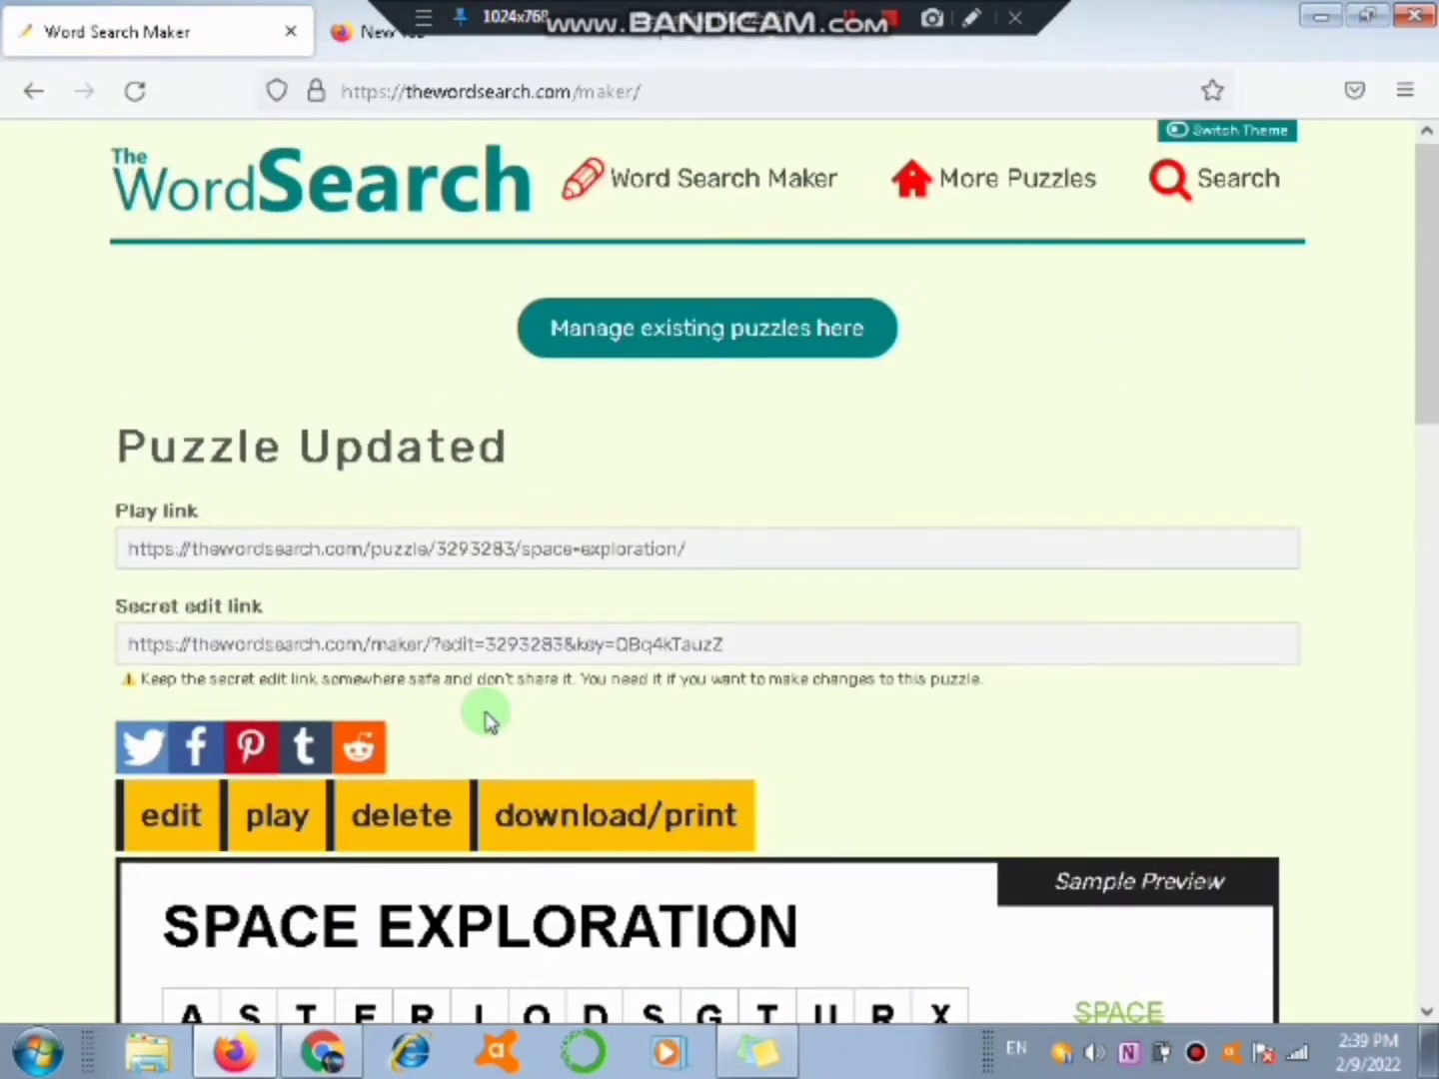
# - Examine the puzzle's play link for sharing and its secret edit link
pyautogui.moveTo(117, 511); pyautogui.dragTo(216, 507)
pyautogui.moveTo(106, 610); pyautogui.dragTo(268, 617)
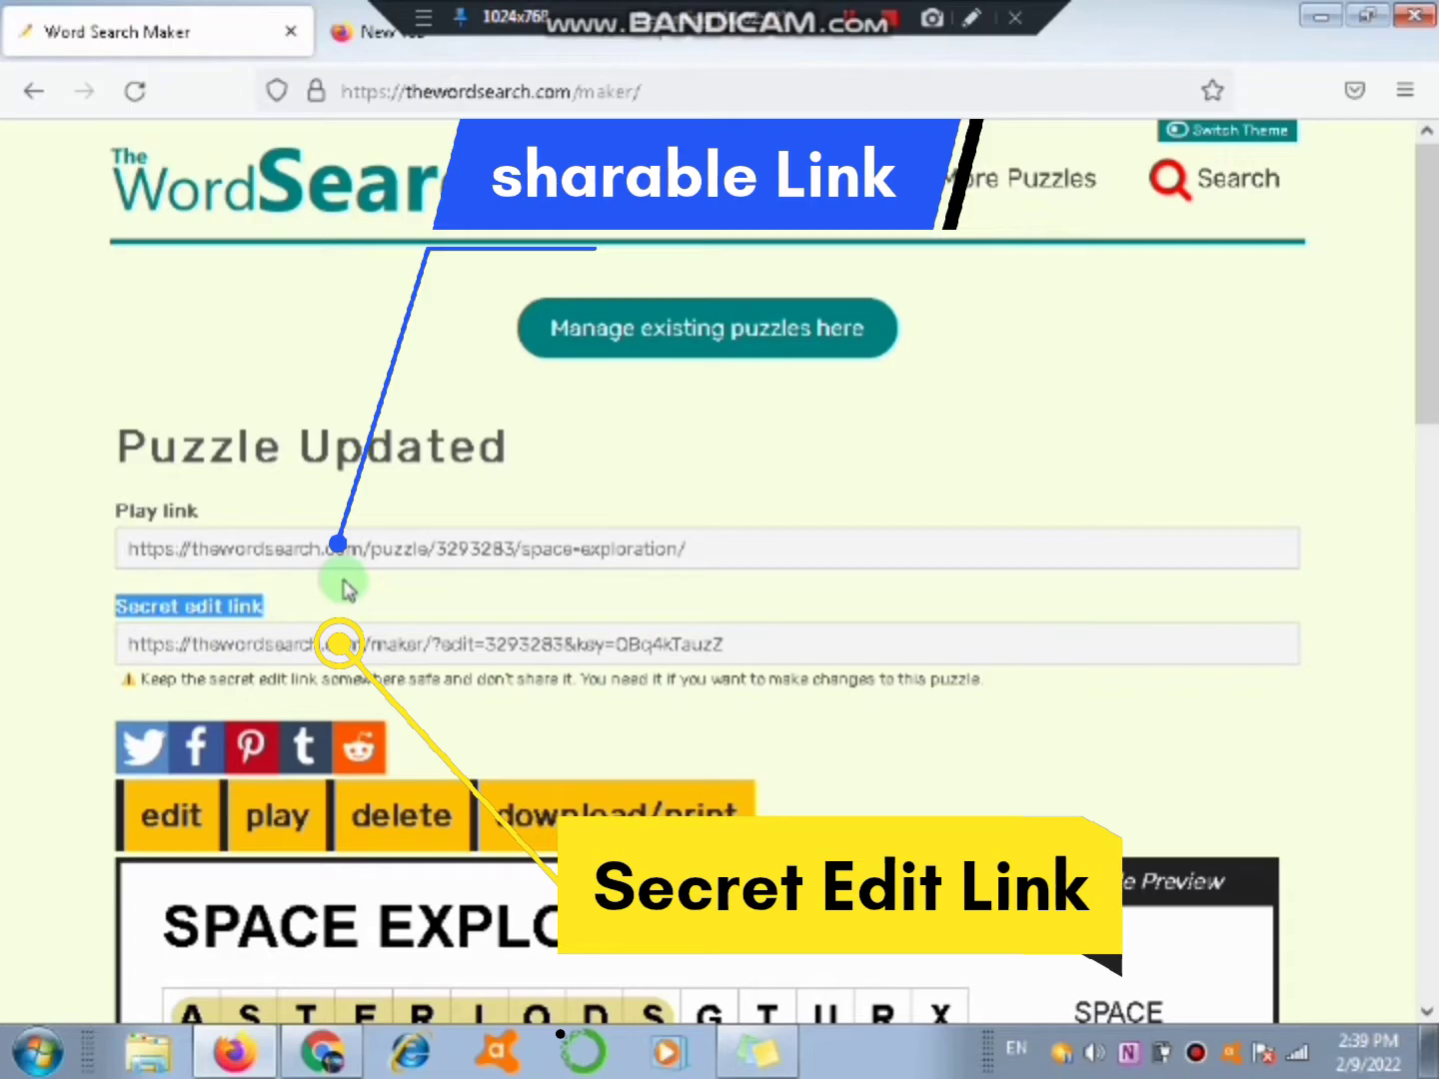
pyautogui.moveTo(124, 553); pyautogui.dragTo(717, 555)
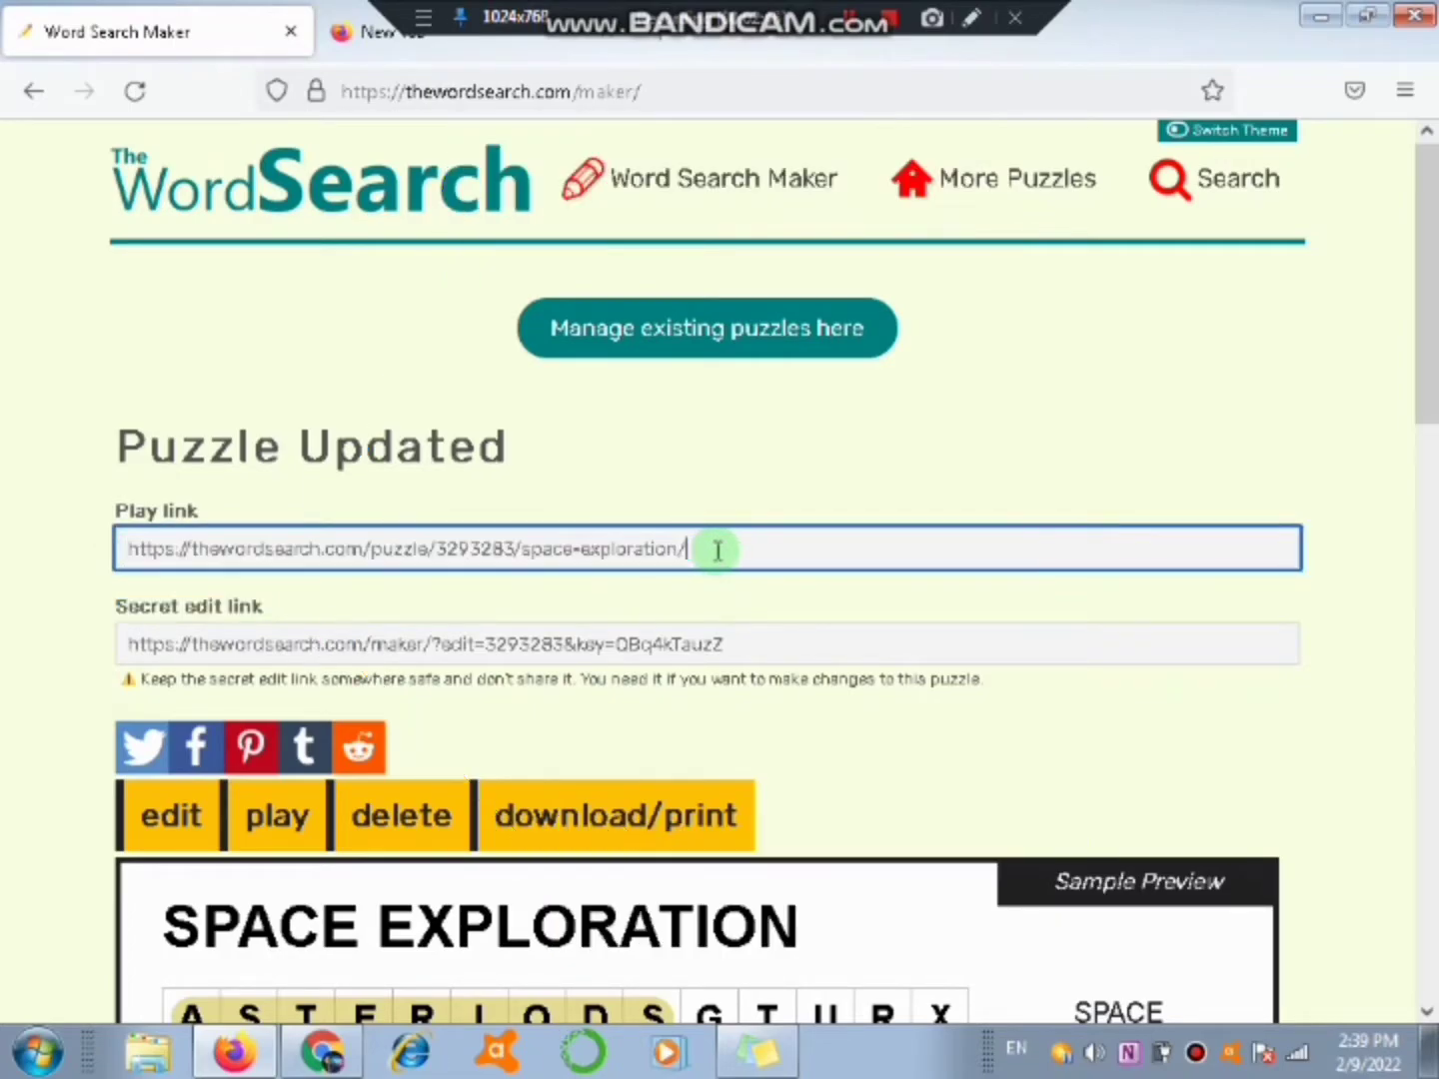
pyautogui.scroll(-2, 407, 658)
pyautogui.click(130, 500)
pyautogui.moveTo(186, 500); pyautogui.dragTo(756, 508)
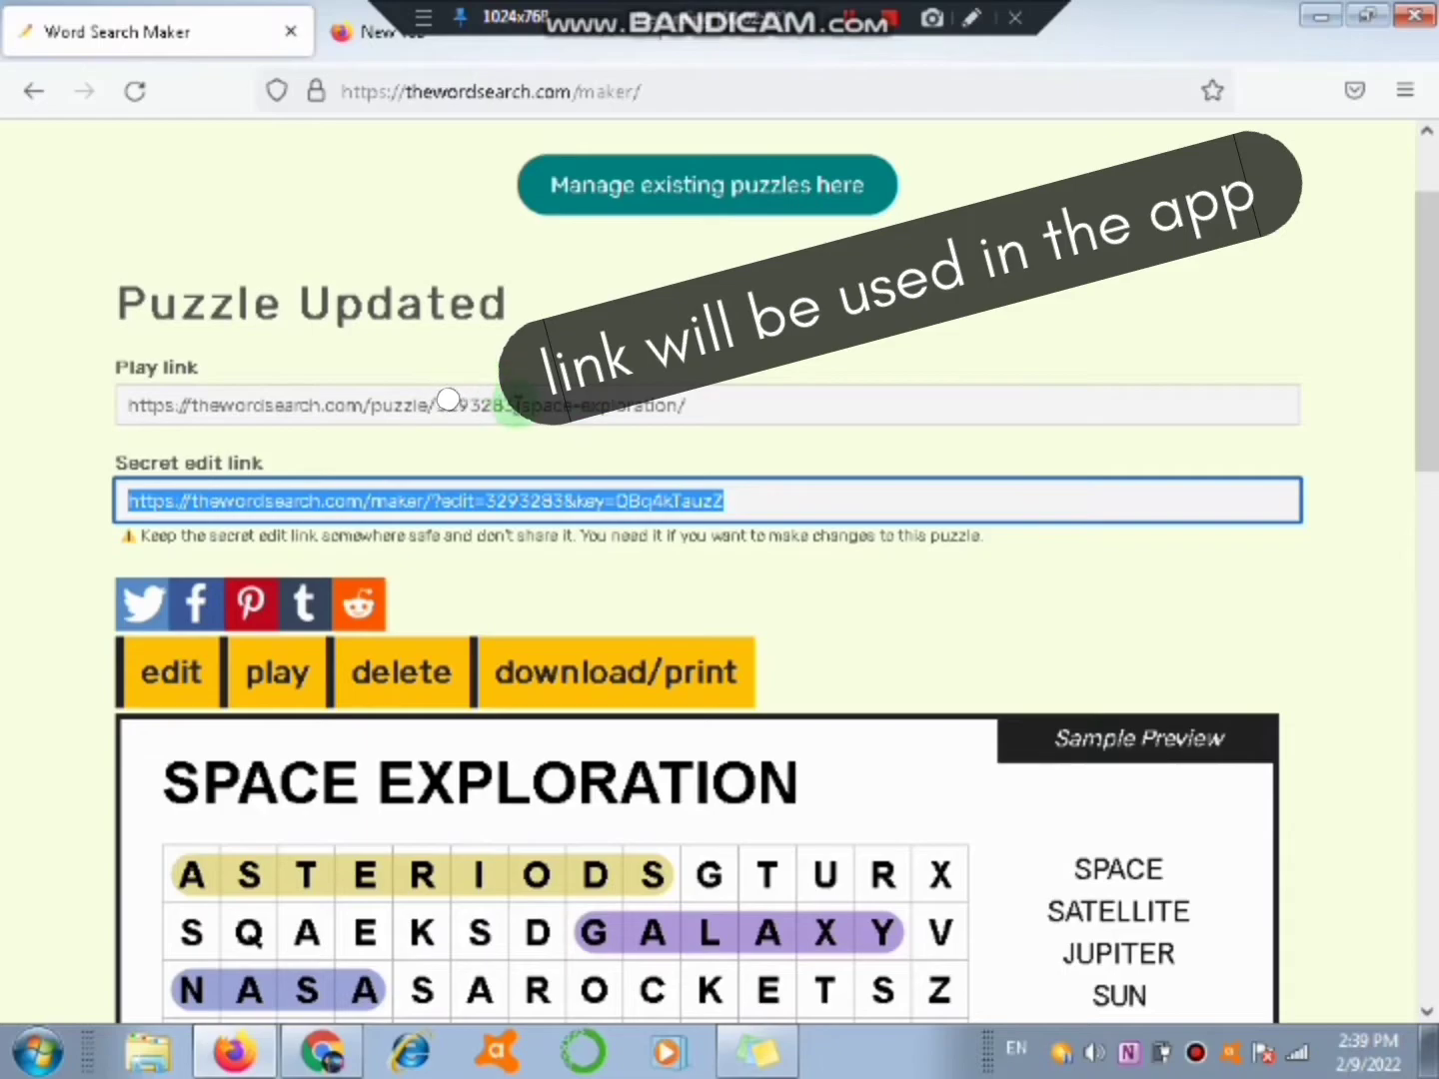
pyautogui.click(448, 400)
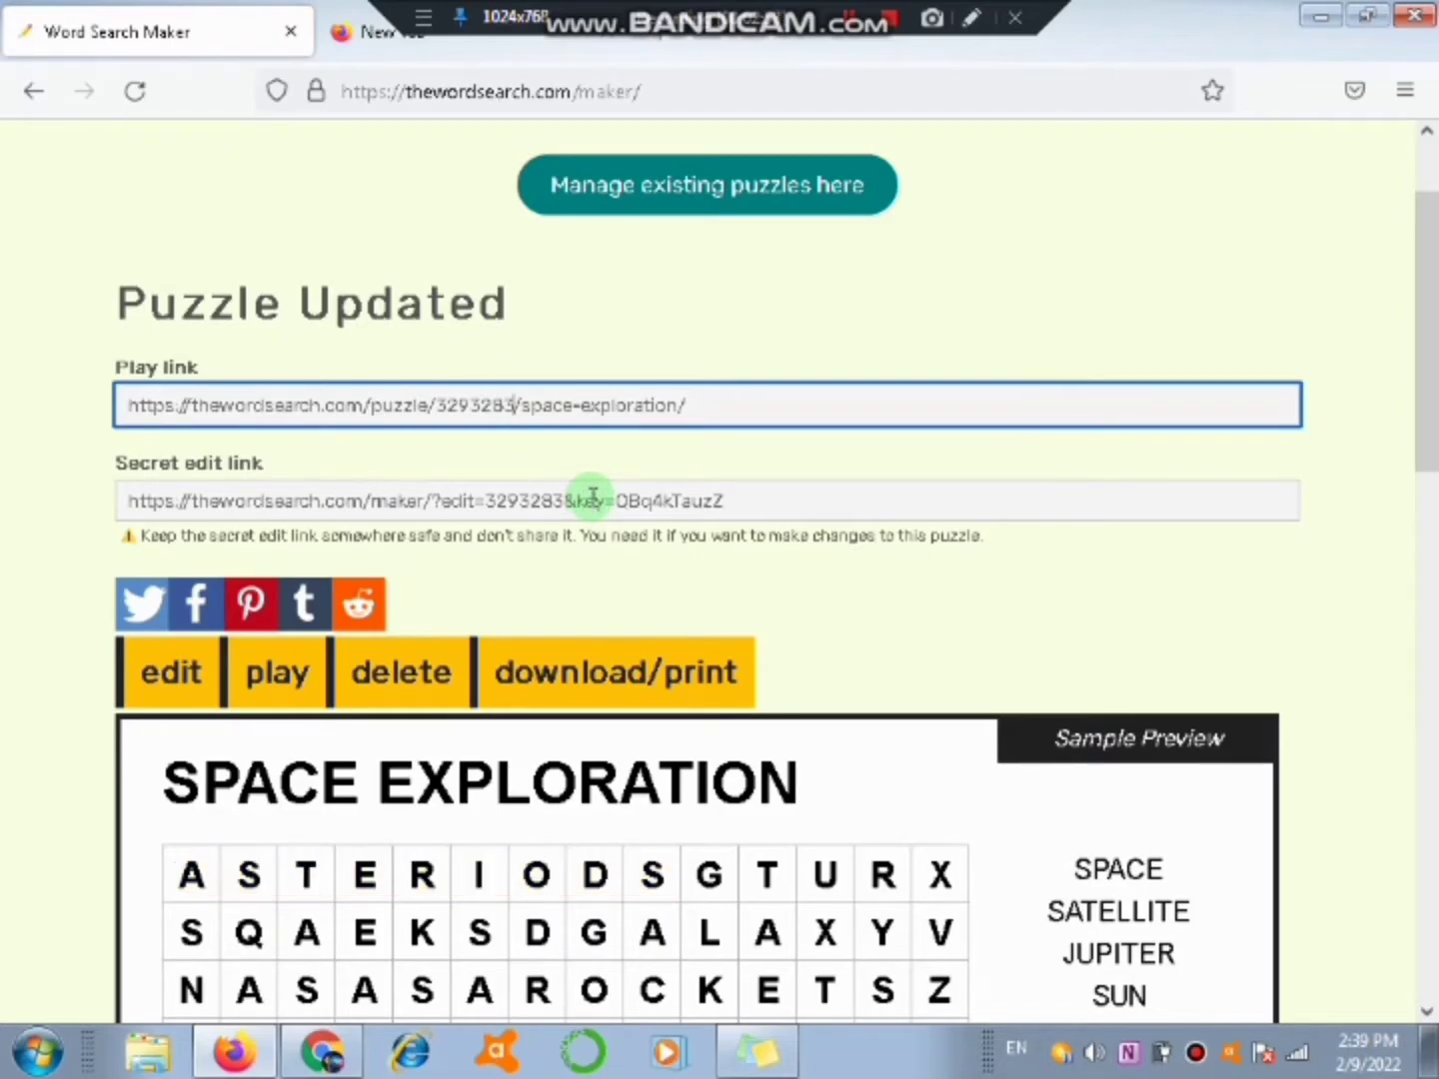
pyautogui.scroll(3, 401, 388)
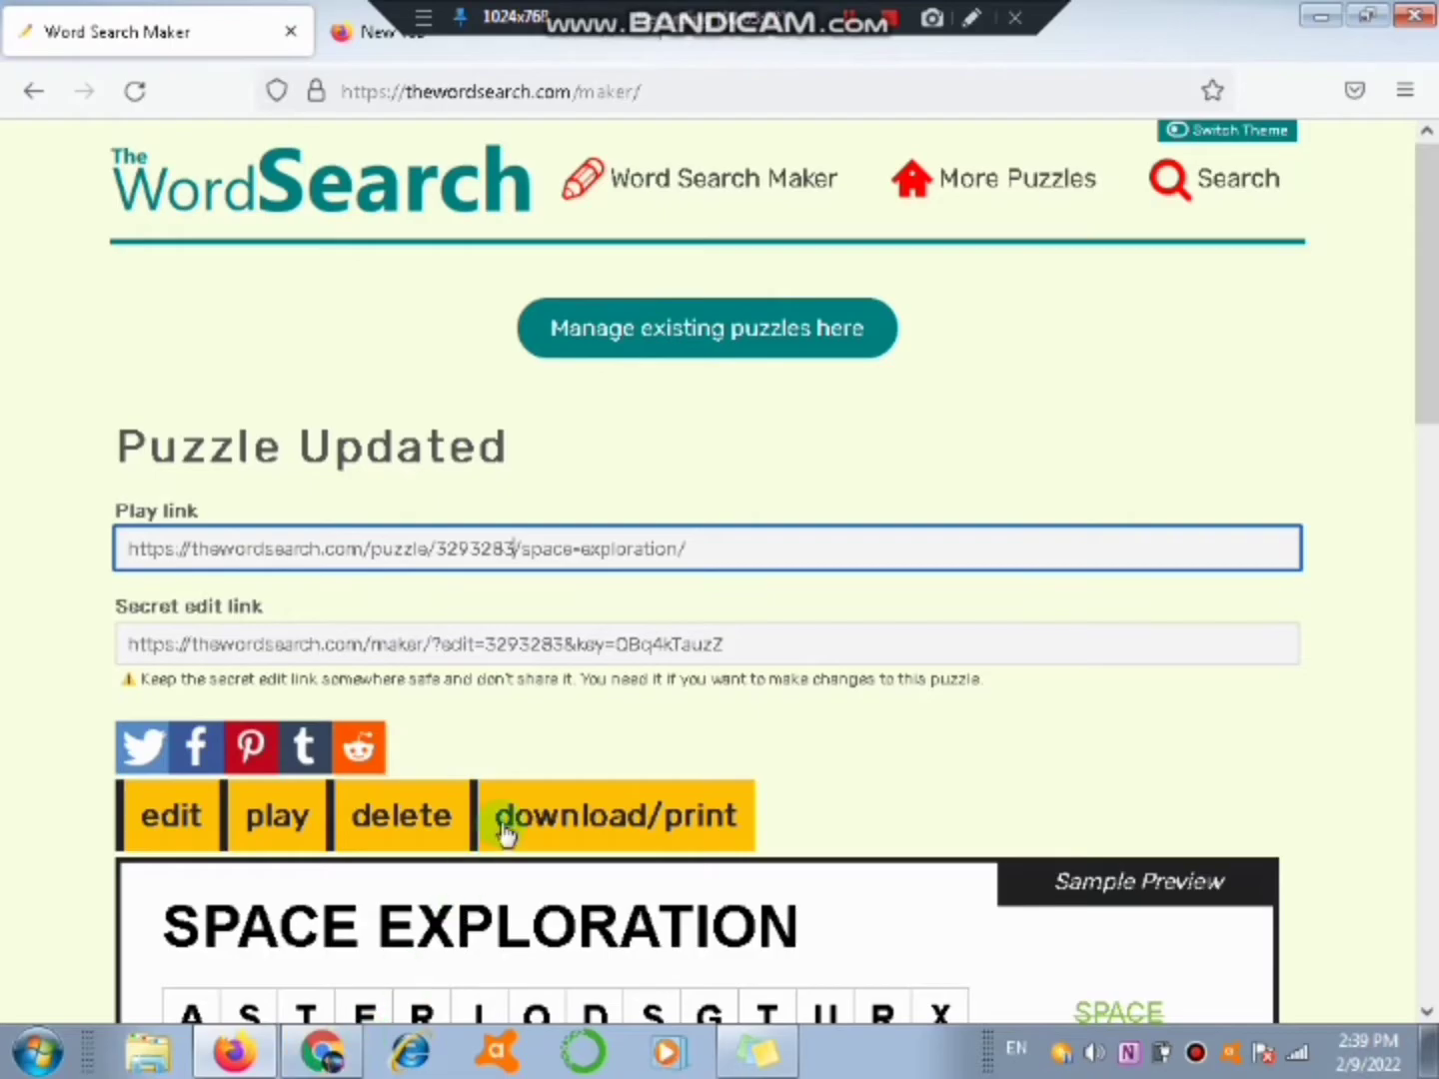
pyautogui.scroll(-10, 502, 830)
pyautogui.scroll(10, 503, 829)
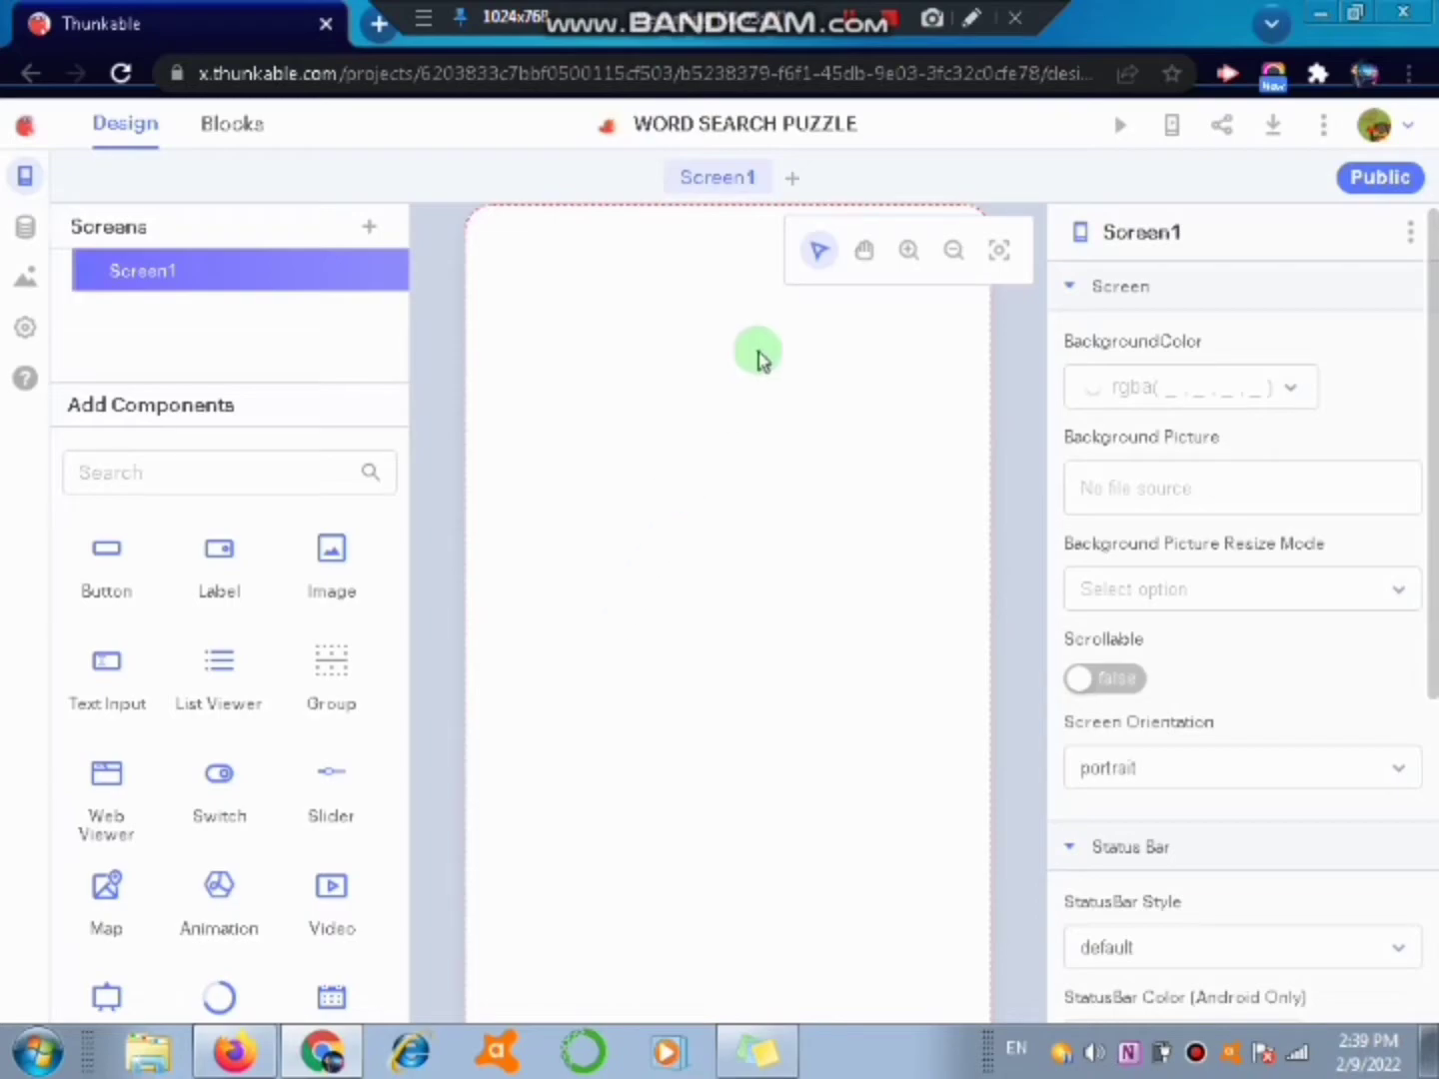
# - Switch to the WORD SEARCH PUZZLE project in Thunkable and add a second screen to it
pyautogui.scroll(5, 621, 412)
pyautogui.scroll(-5, 621, 411)
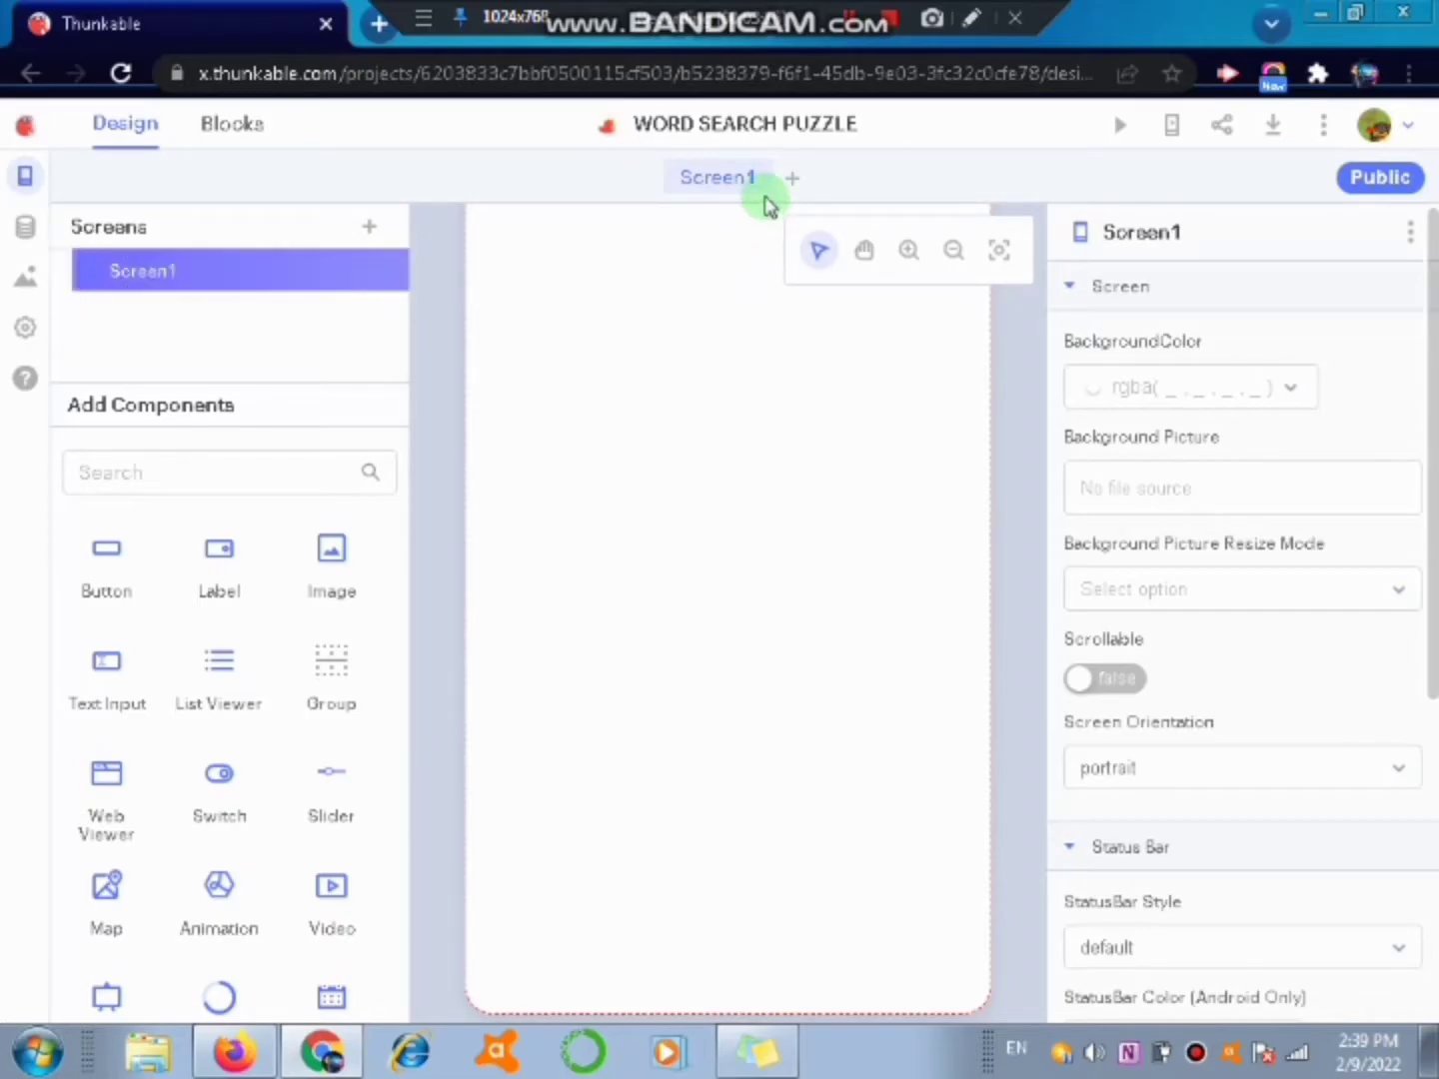
pyautogui.click(792, 180)
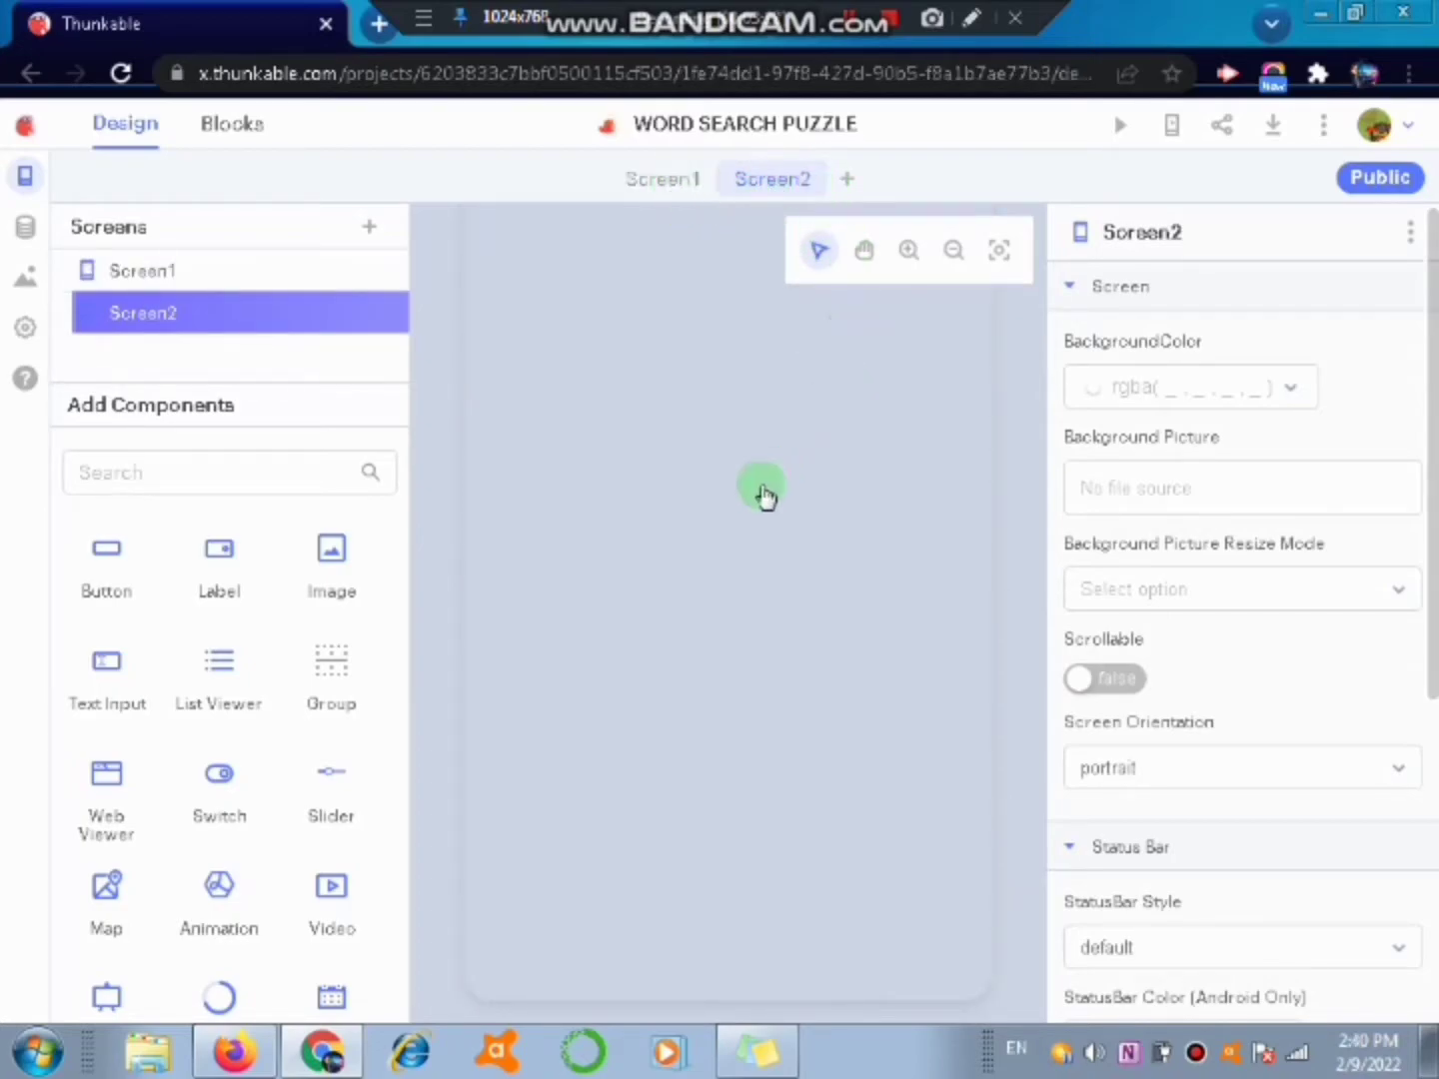
# - Add two labels to Screen1, one above the other, and set the upper label's text to WORD SEARCH PUZZLE
pyautogui.click(664, 179)
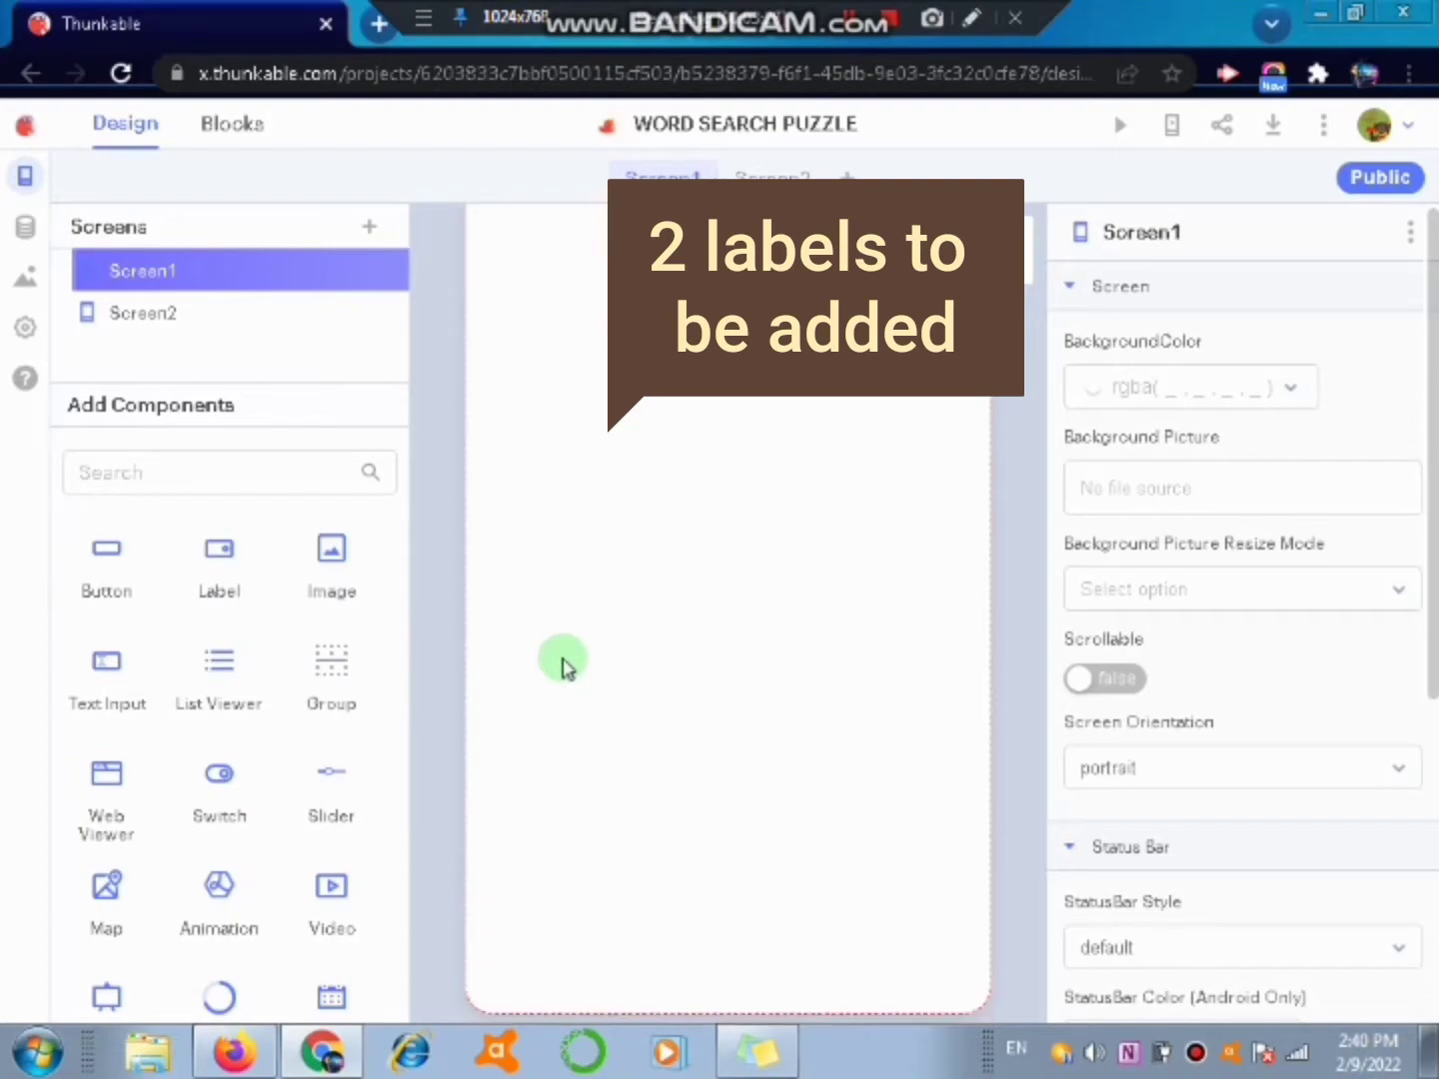
pyautogui.moveTo(222, 561); pyautogui.dragTo(97, 616)
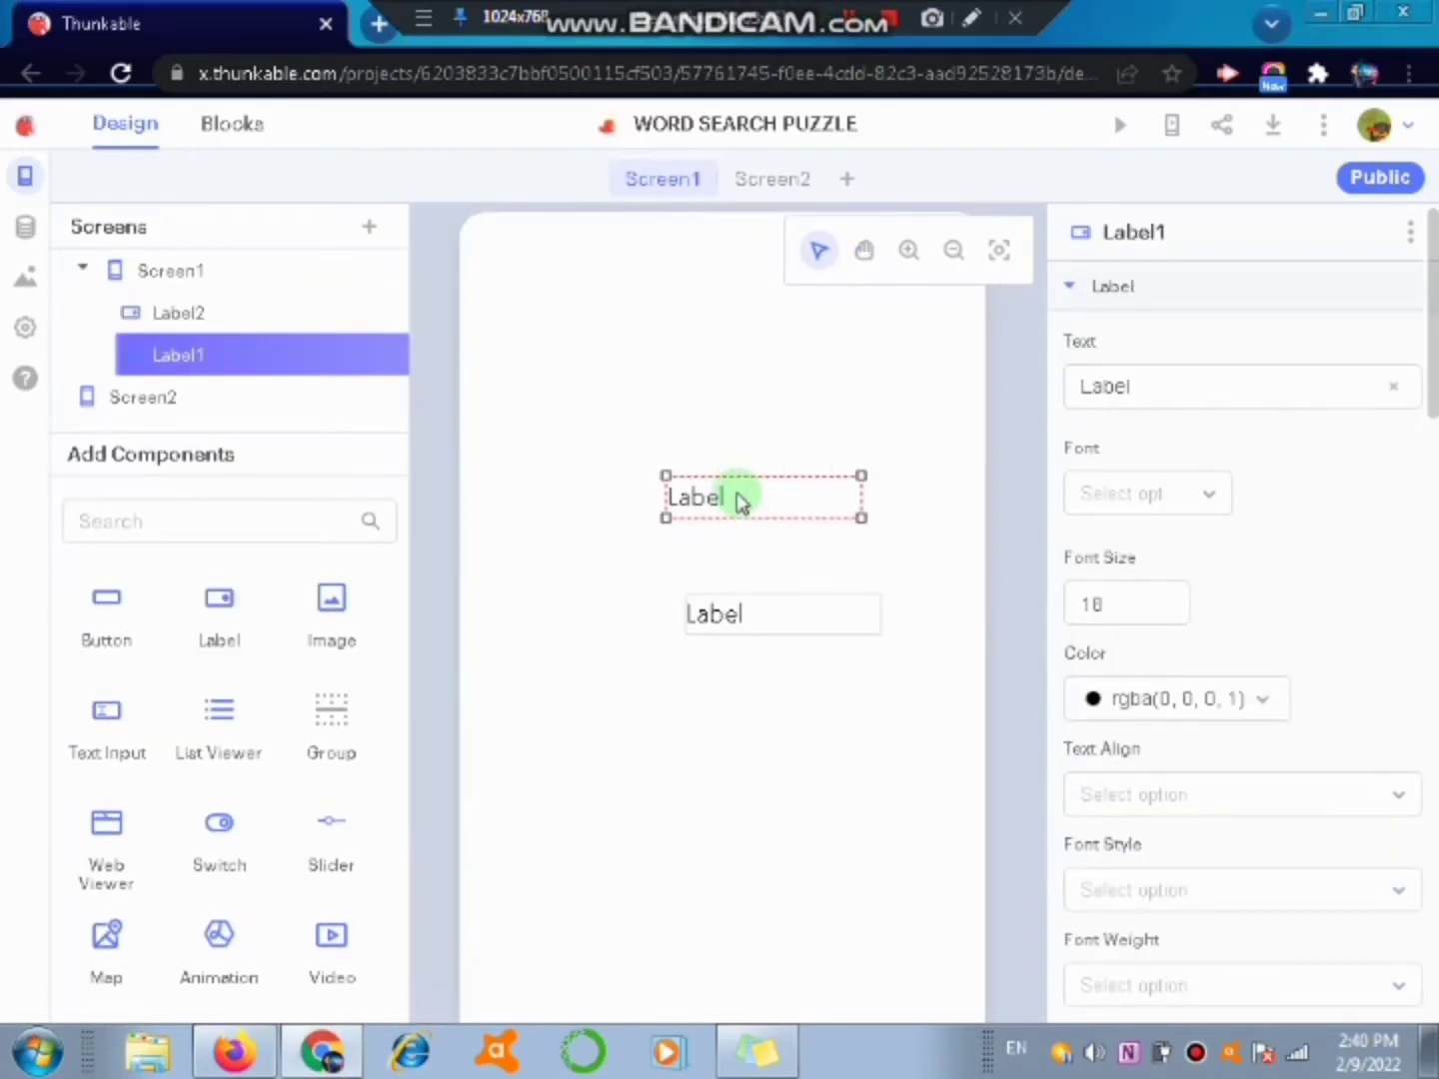
pyautogui.click(714, 500)
pyautogui.click(748, 494)
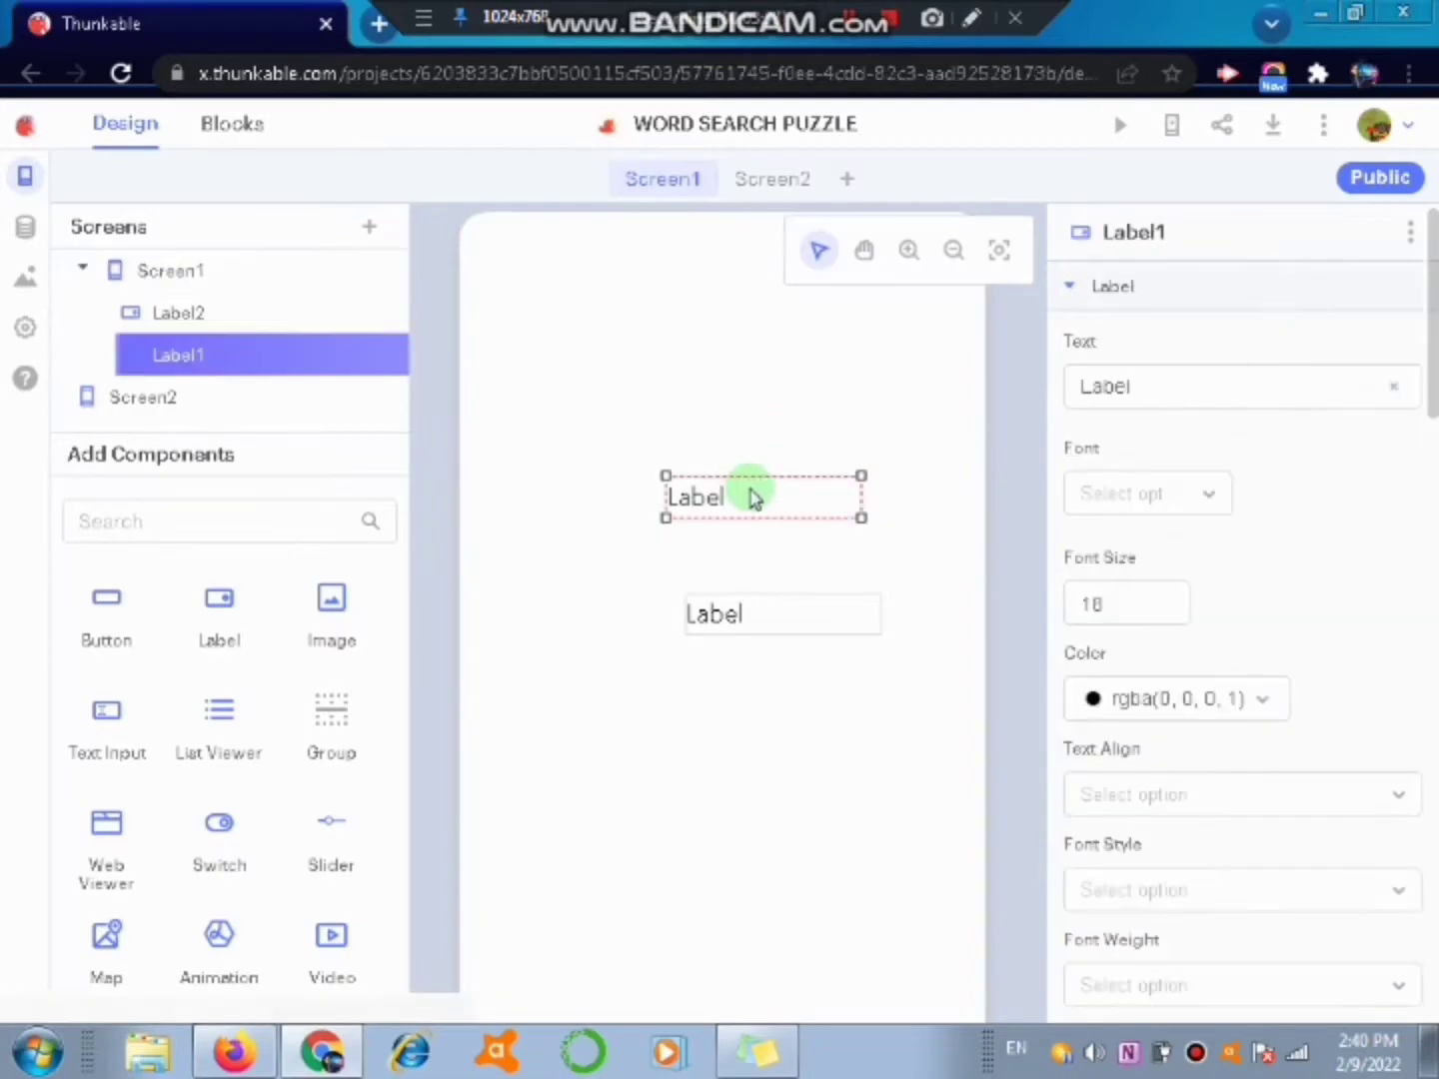
pyautogui.moveTo(1167, 391); pyautogui.dragTo(1029, 420)
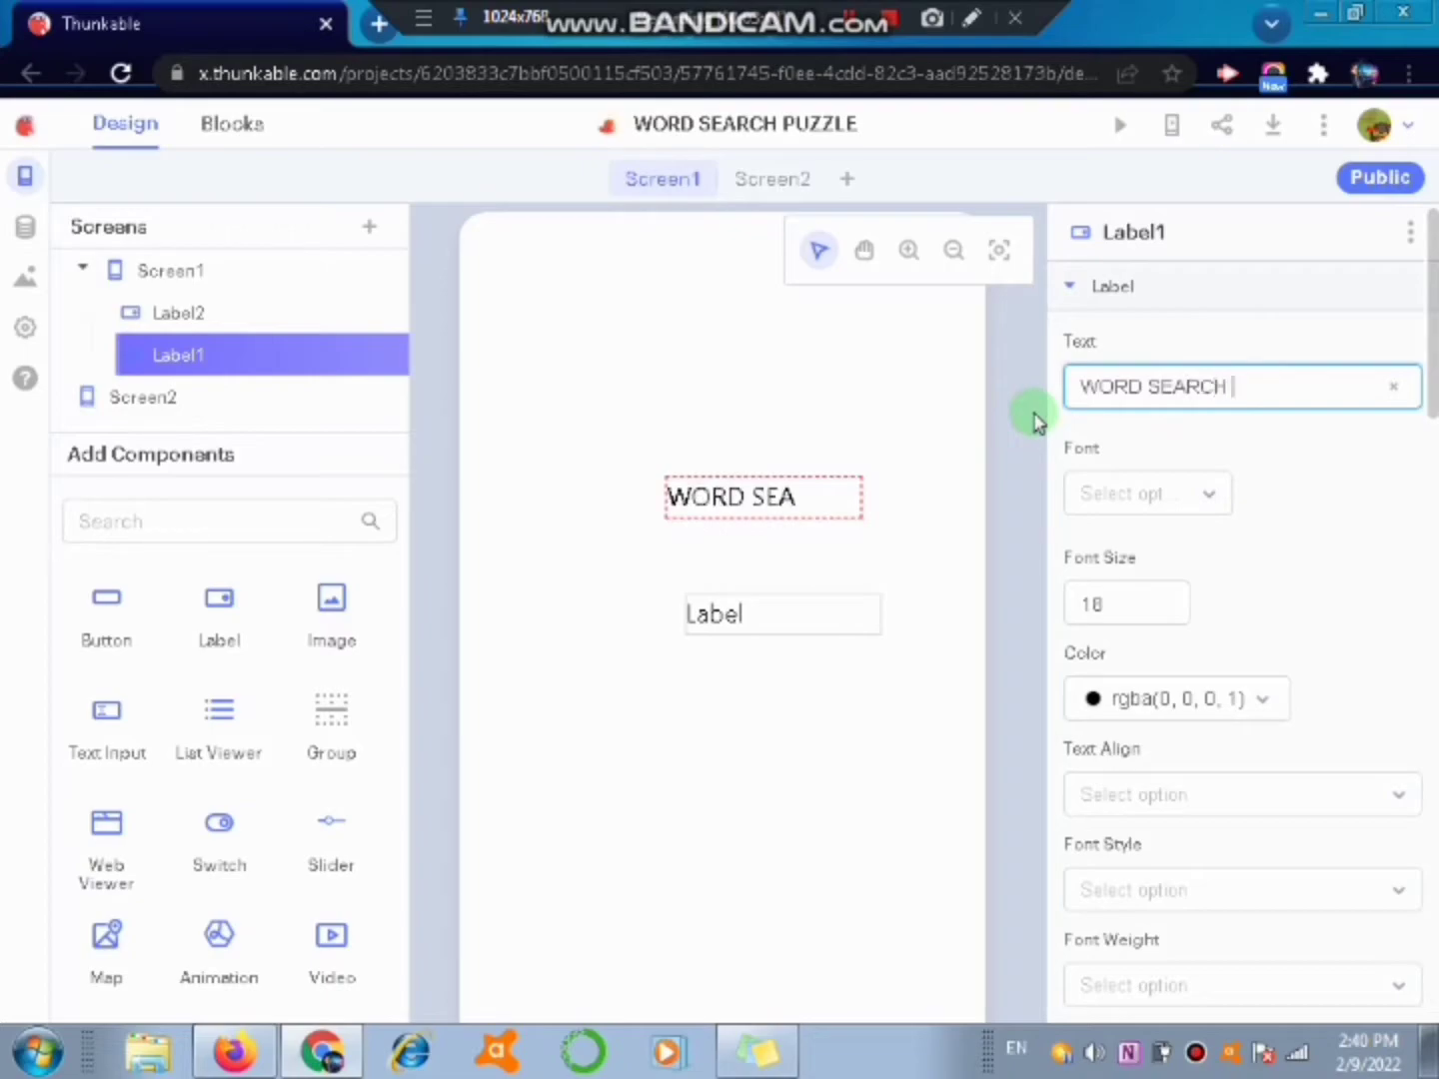
pyautogui.write('WORD SEARCH PUZZLE')
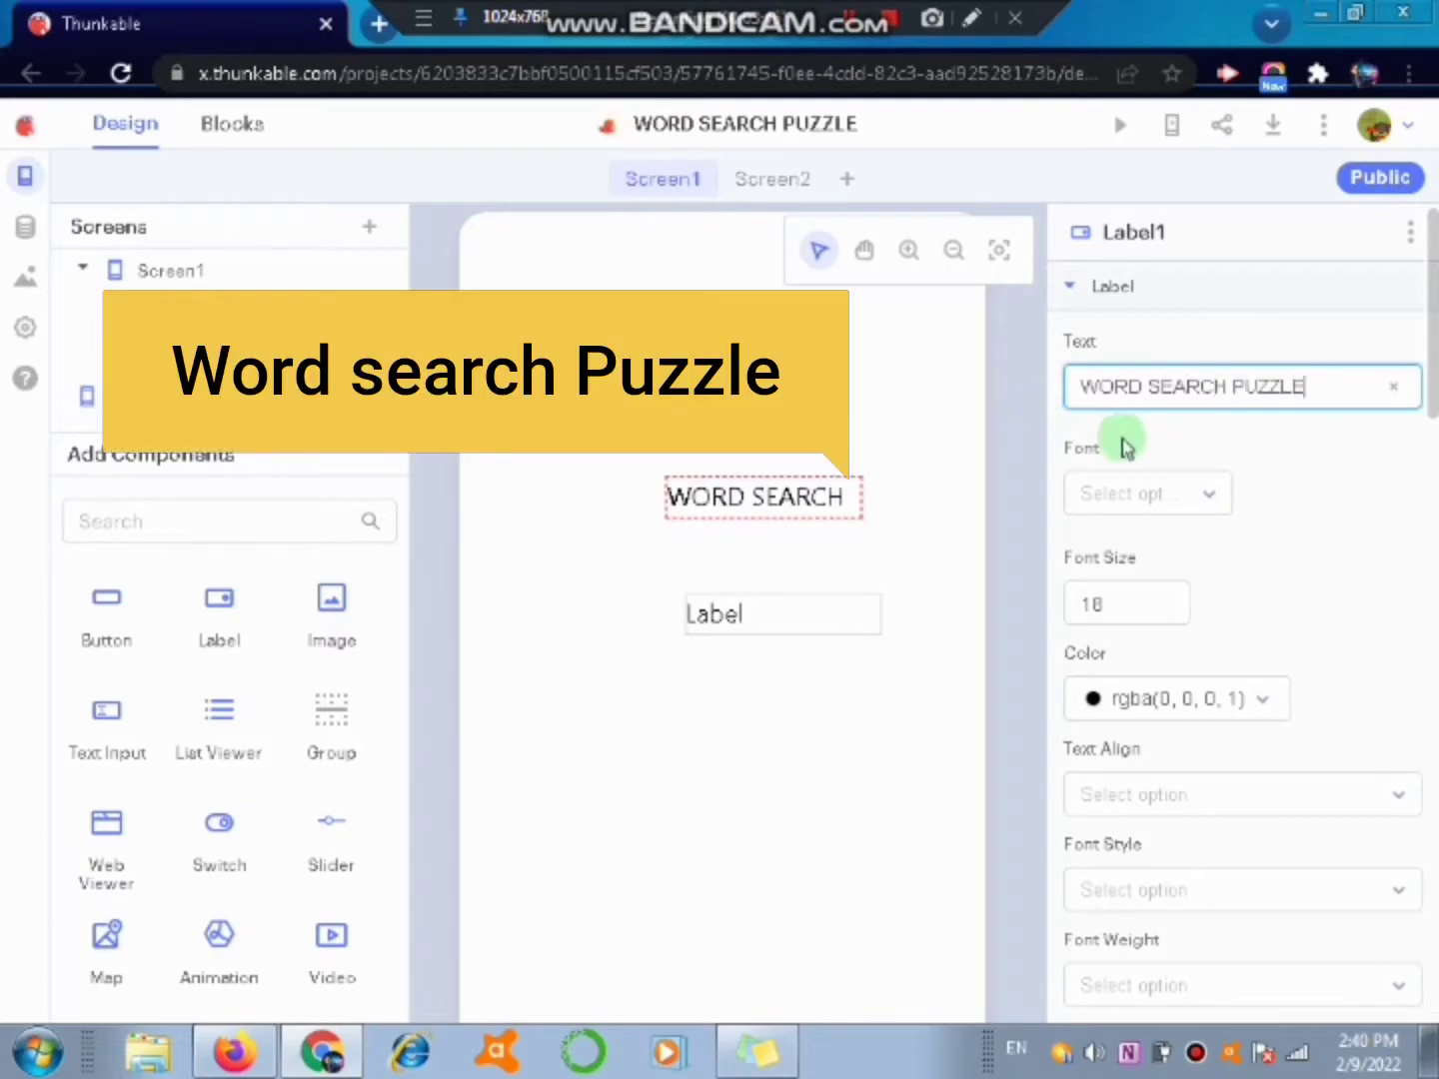
# - Set the lower label's text to SPACE EXLORATION
pyautogui.click(807, 612)
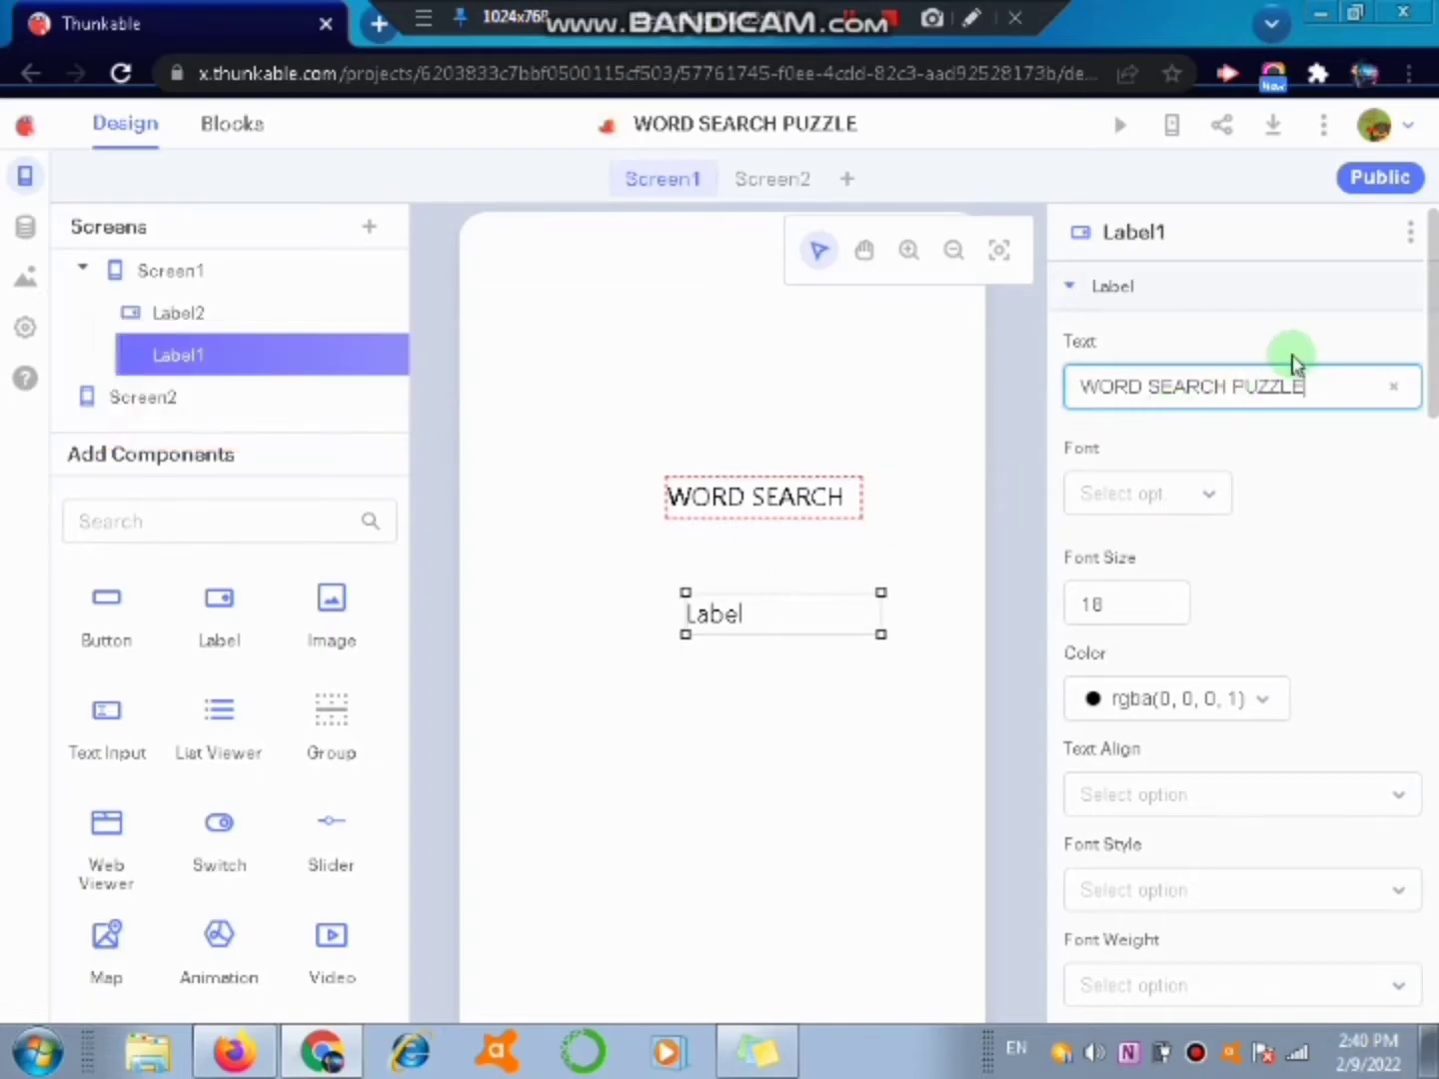
pyautogui.moveTo(1184, 383); pyautogui.dragTo(1062, 407)
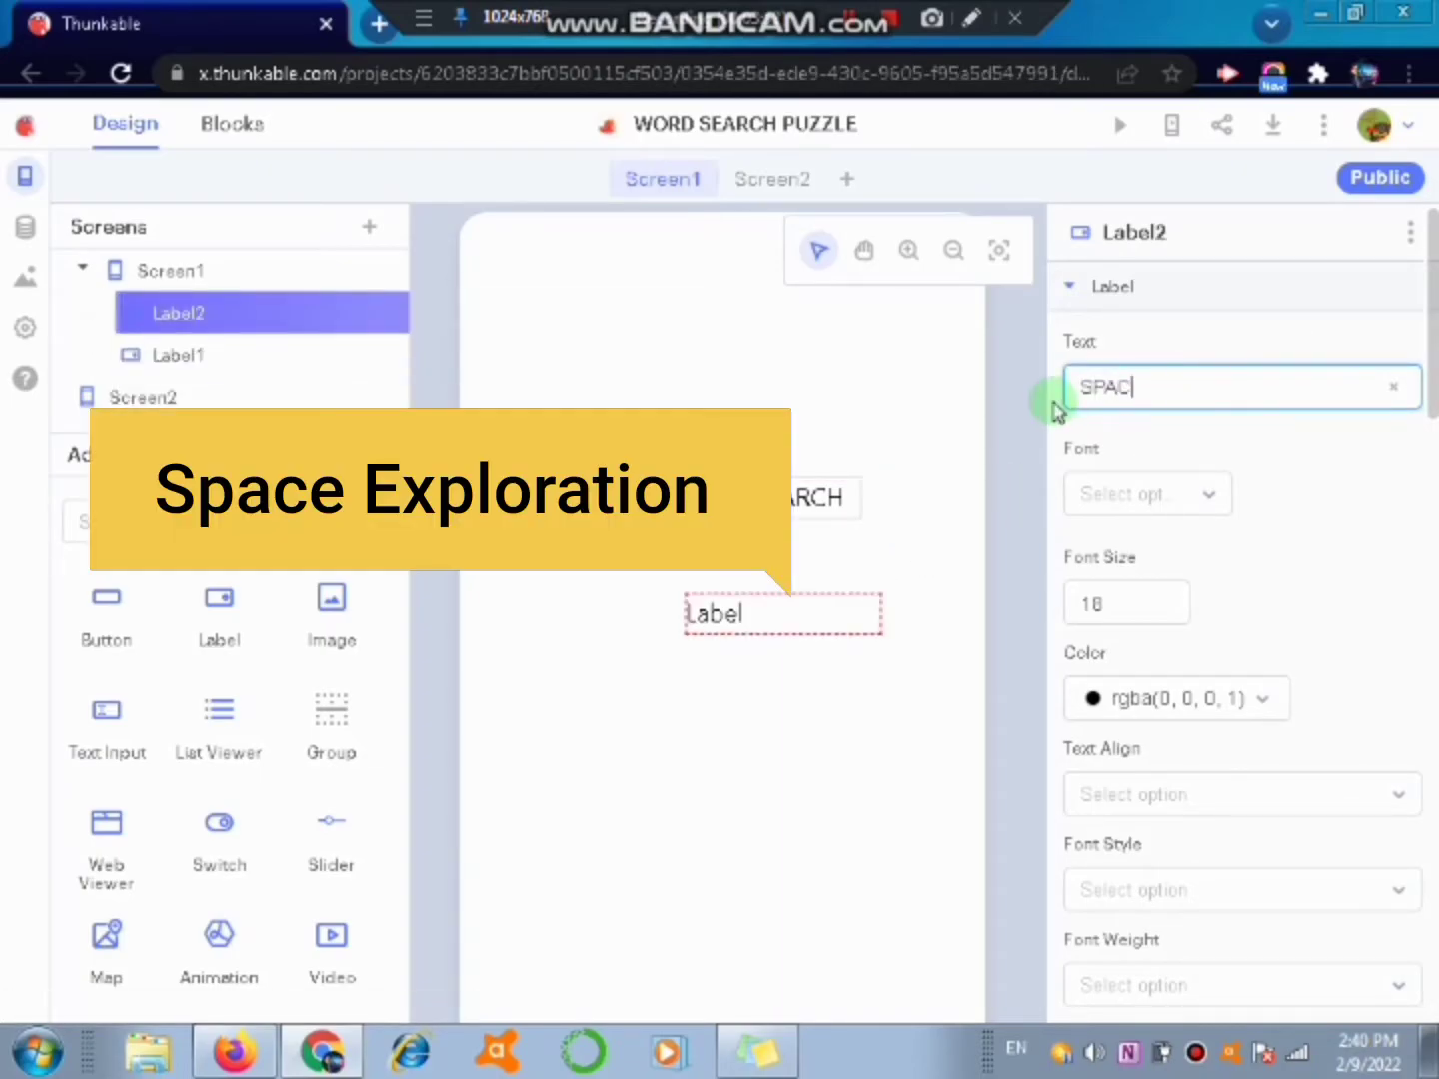
pyautogui.write('SPACE EXLORATION')
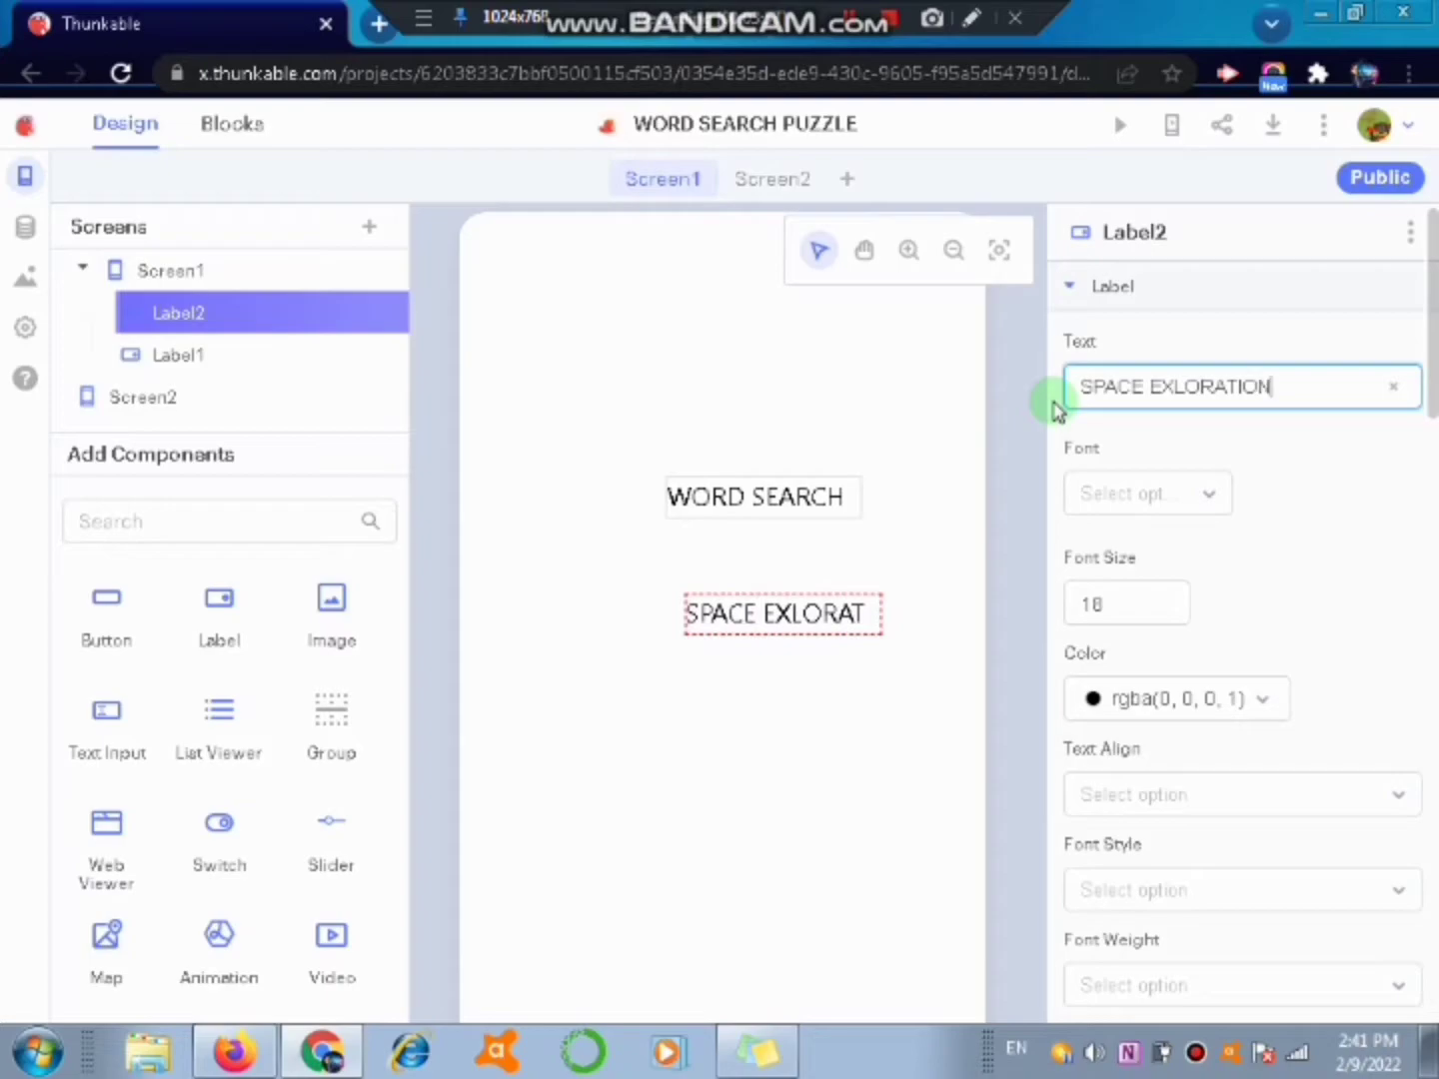
# - Enlarge both labels to fit their full text and place the WORD SEARCH PUZZLE label beneath the SPACE EXLORATION label
pyautogui.moveTo(879, 640); pyautogui.dragTo(941, 648)
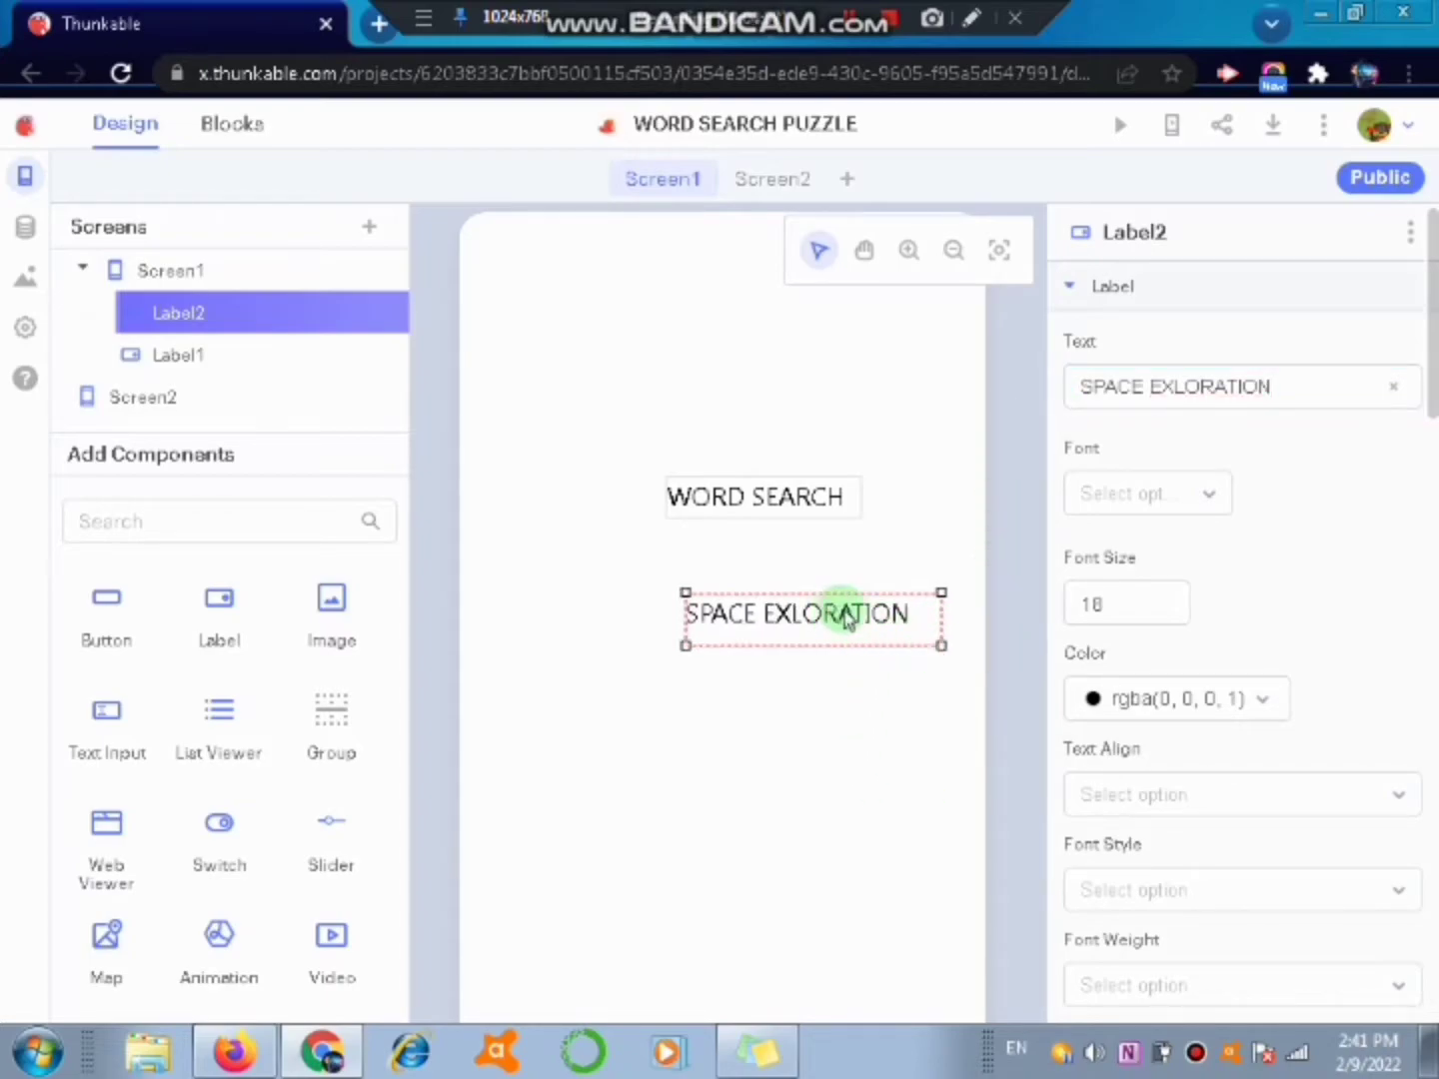
pyautogui.moveTo(817, 620); pyautogui.dragTo(738, 613)
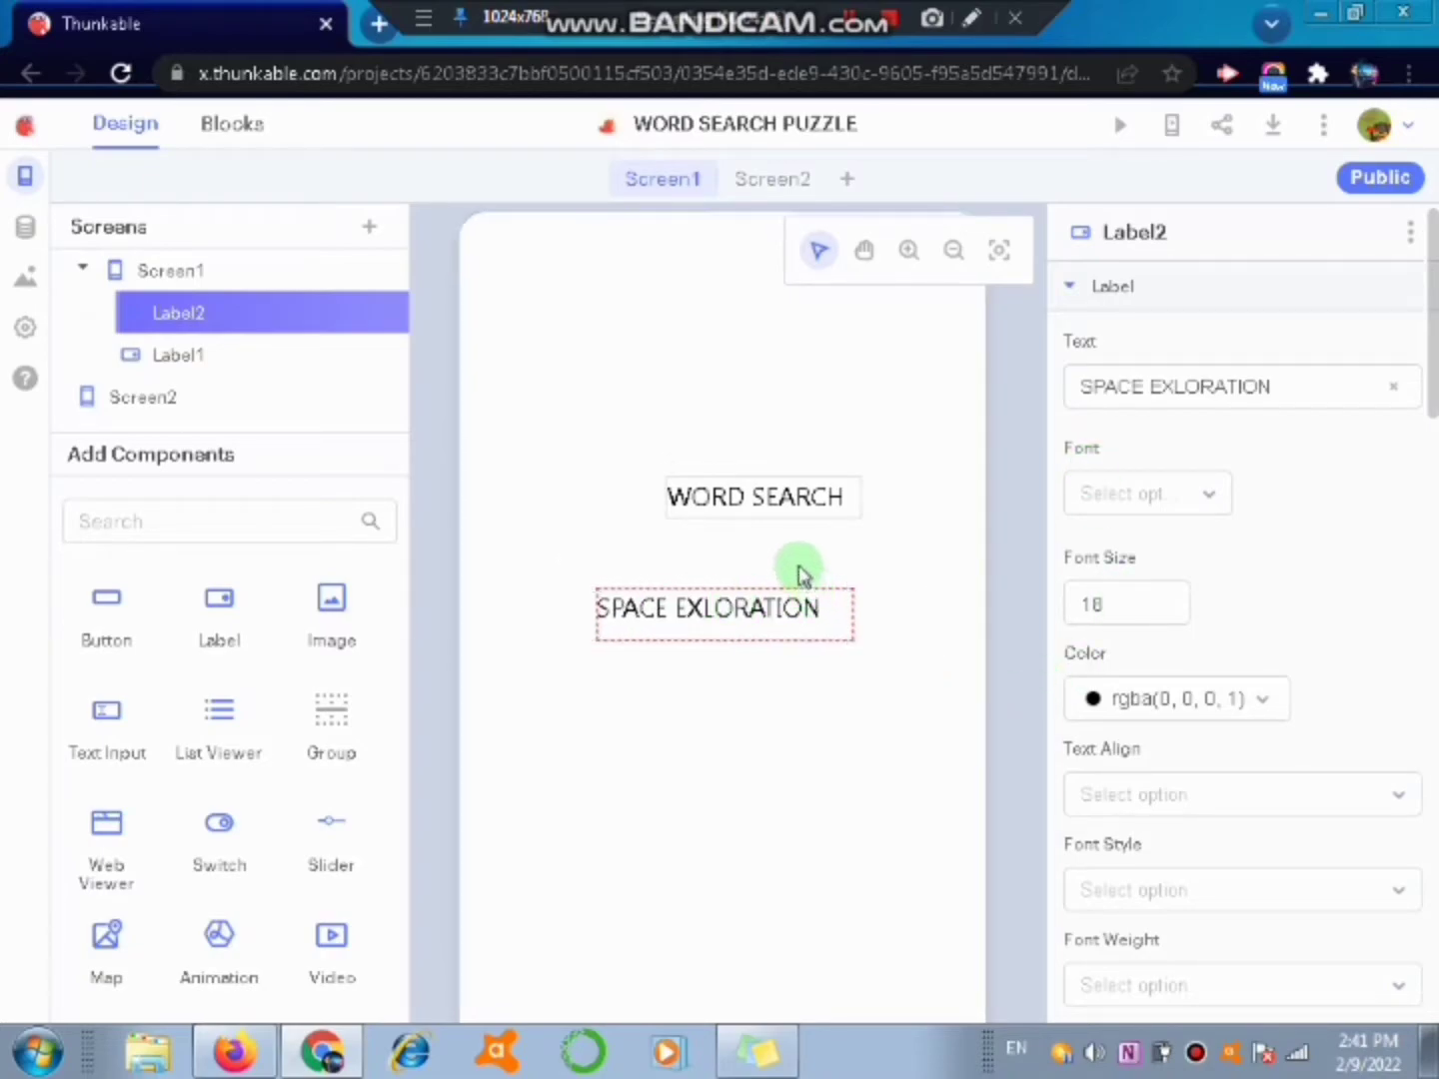
pyautogui.moveTo(864, 517); pyautogui.dragTo(950, 562)
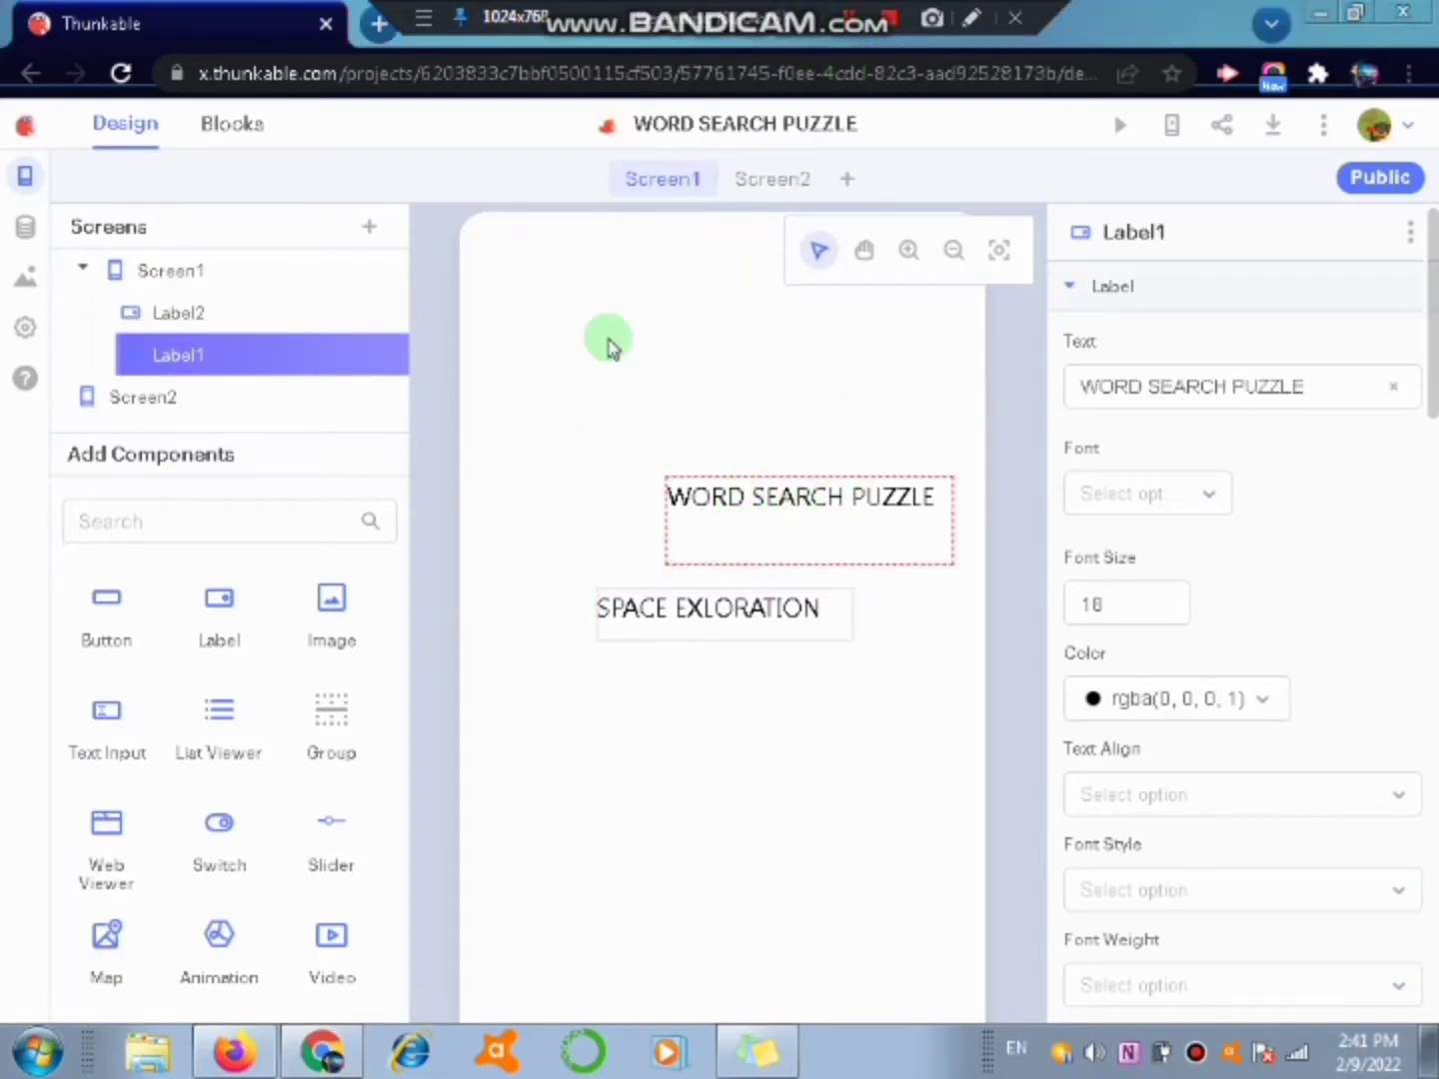
pyautogui.moveTo(790, 533); pyautogui.dragTo(695, 697)
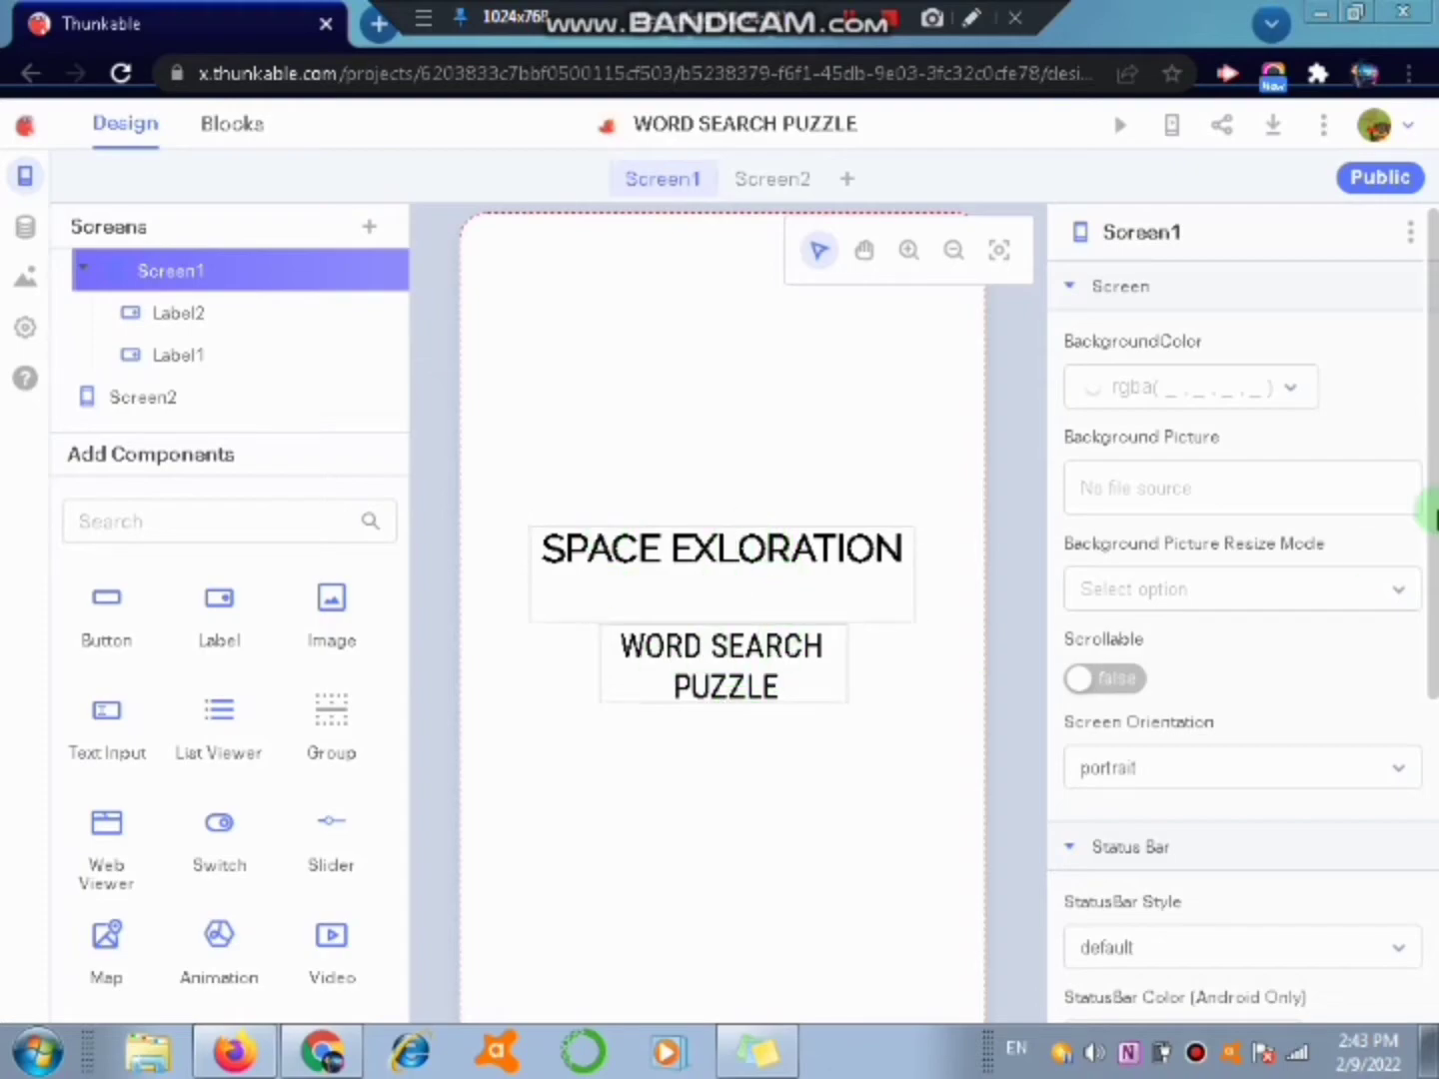
# - Upload a mountain landscape image as Screen1's background picture and place a button below the two labels
pyautogui.click(1127, 485)
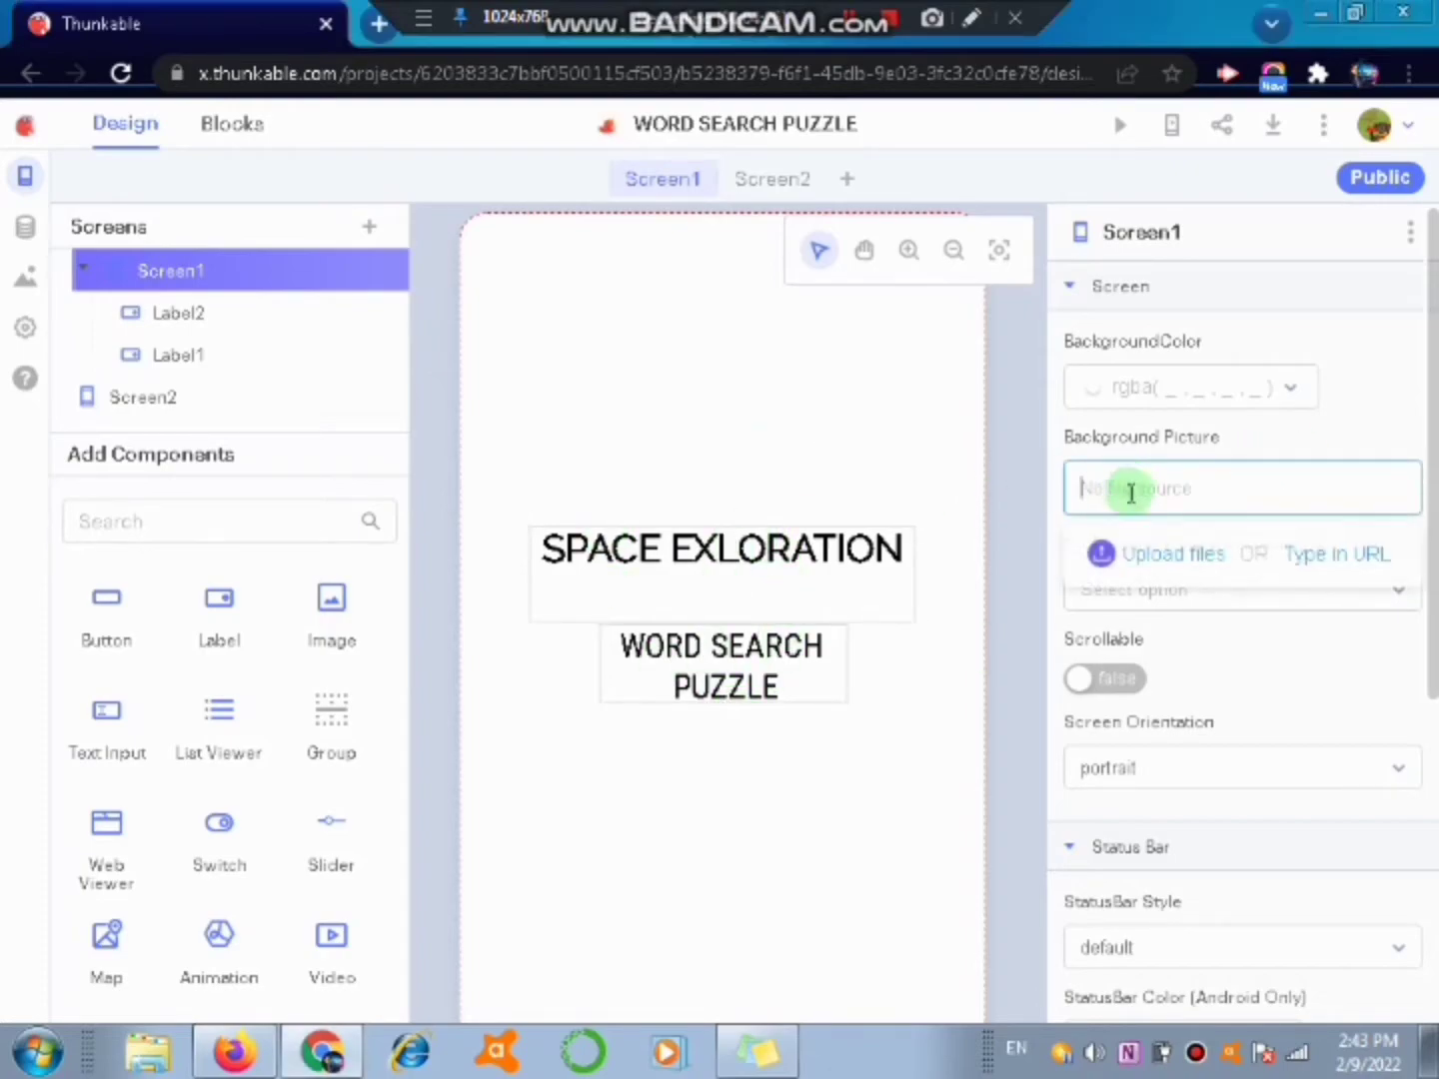
pyautogui.click(1117, 555)
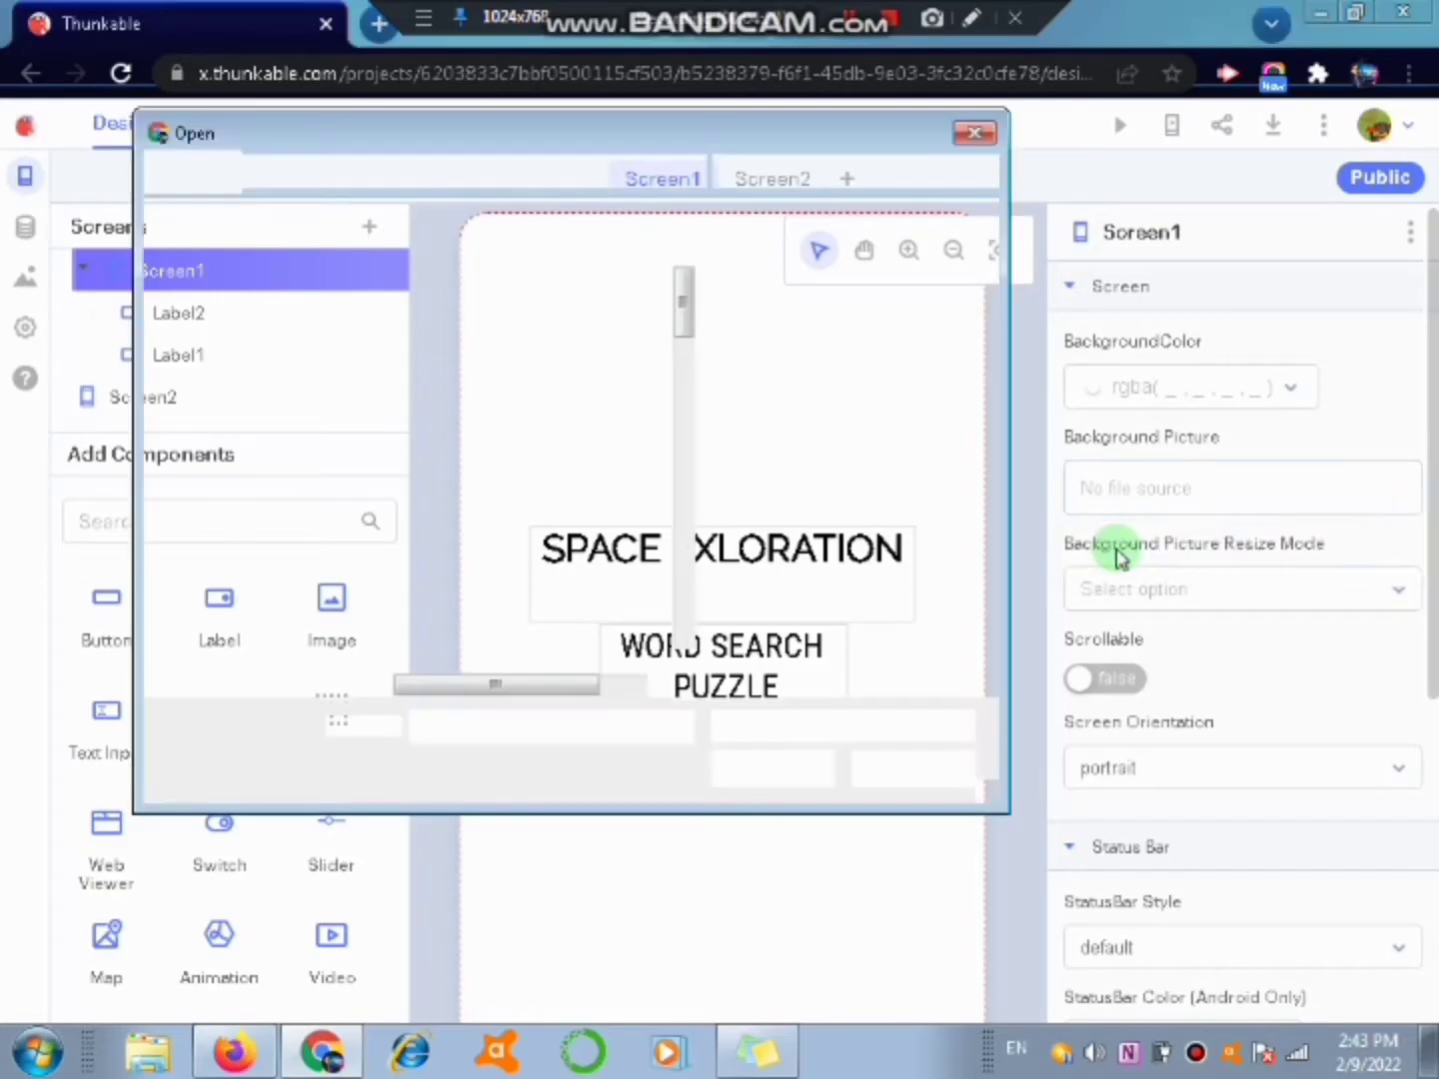
pyautogui.click(268, 475)
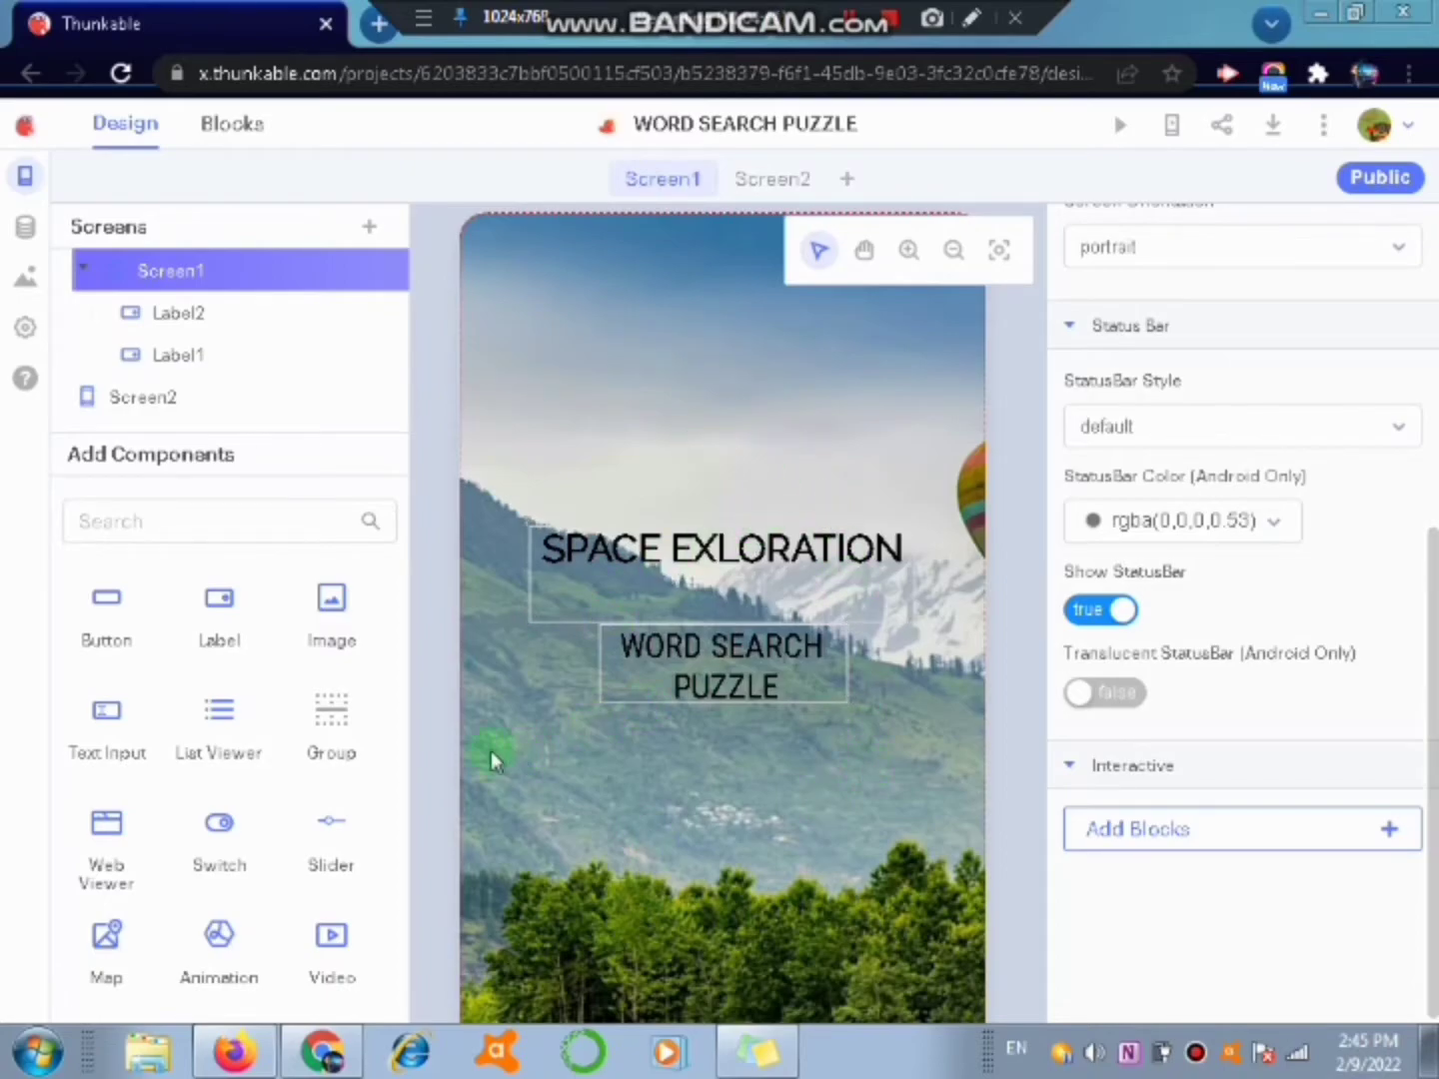
pyautogui.moveTo(120, 620); pyautogui.dragTo(727, 896)
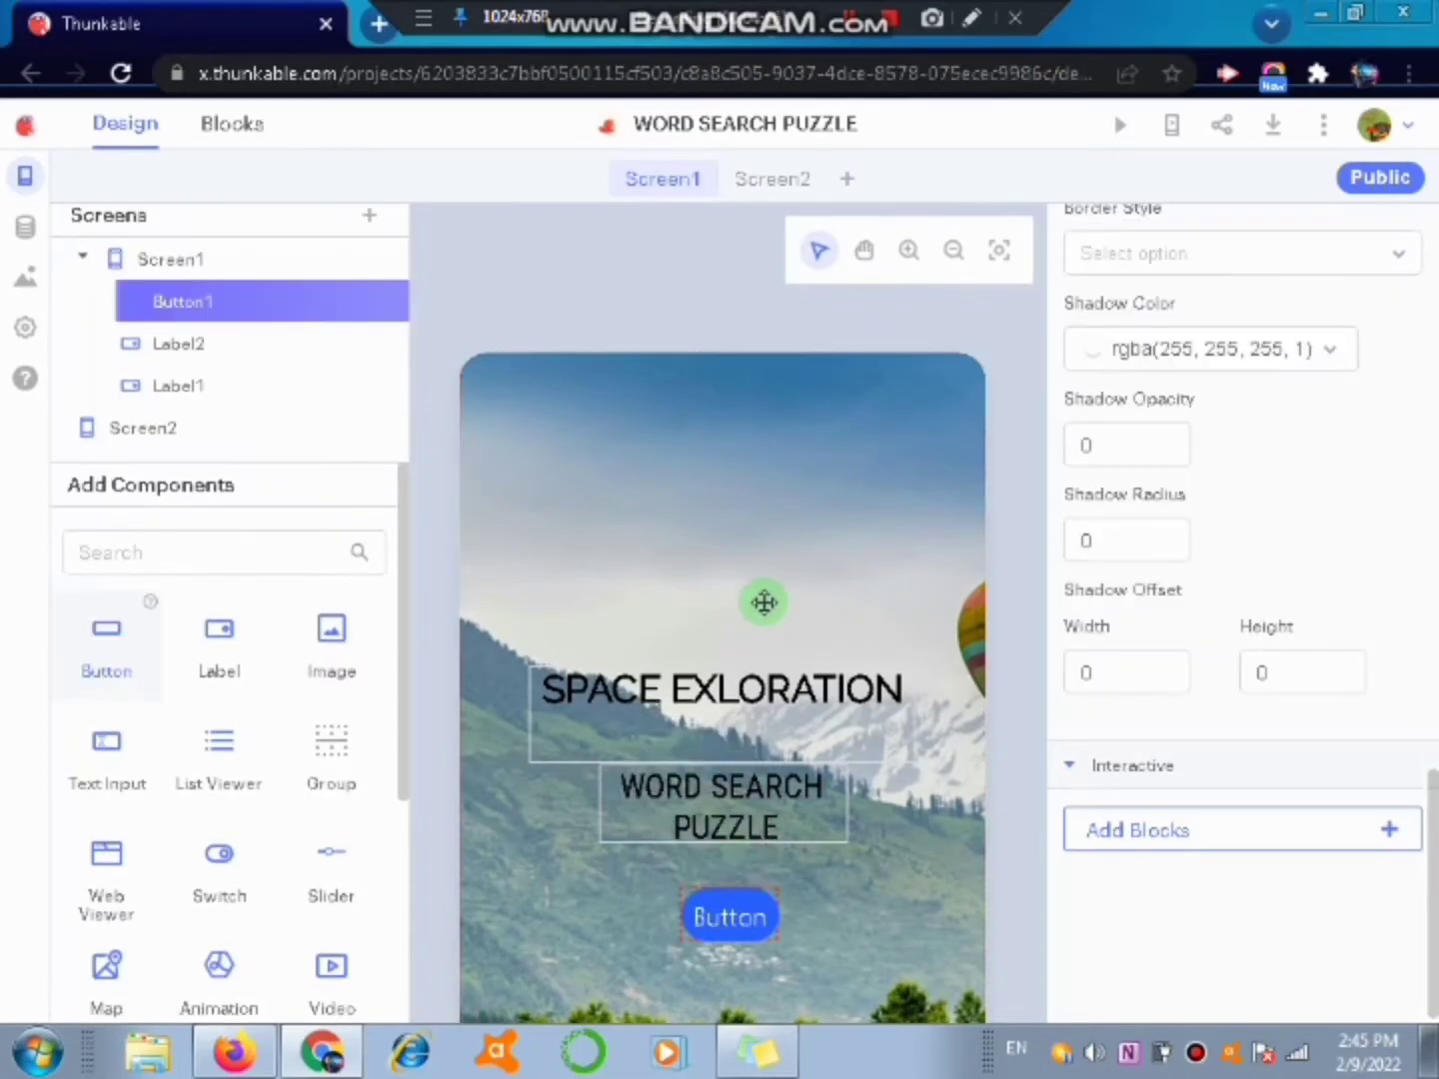
pyautogui.click(729, 939)
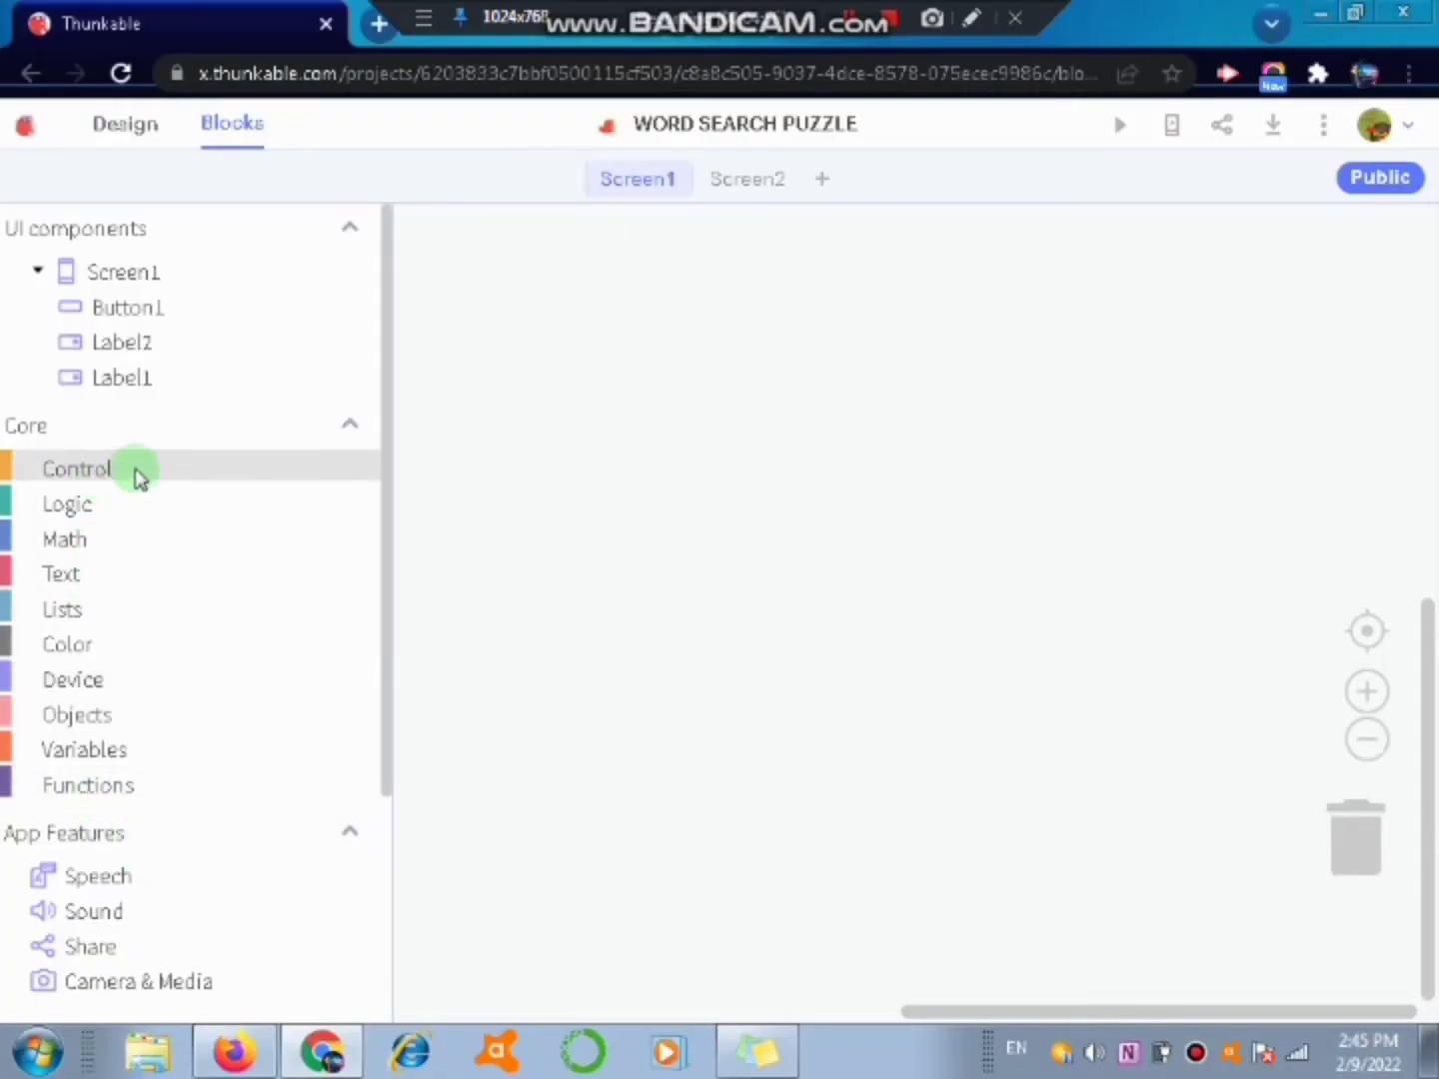
pyautogui.click(135, 475)
pyautogui.click(1029, 431)
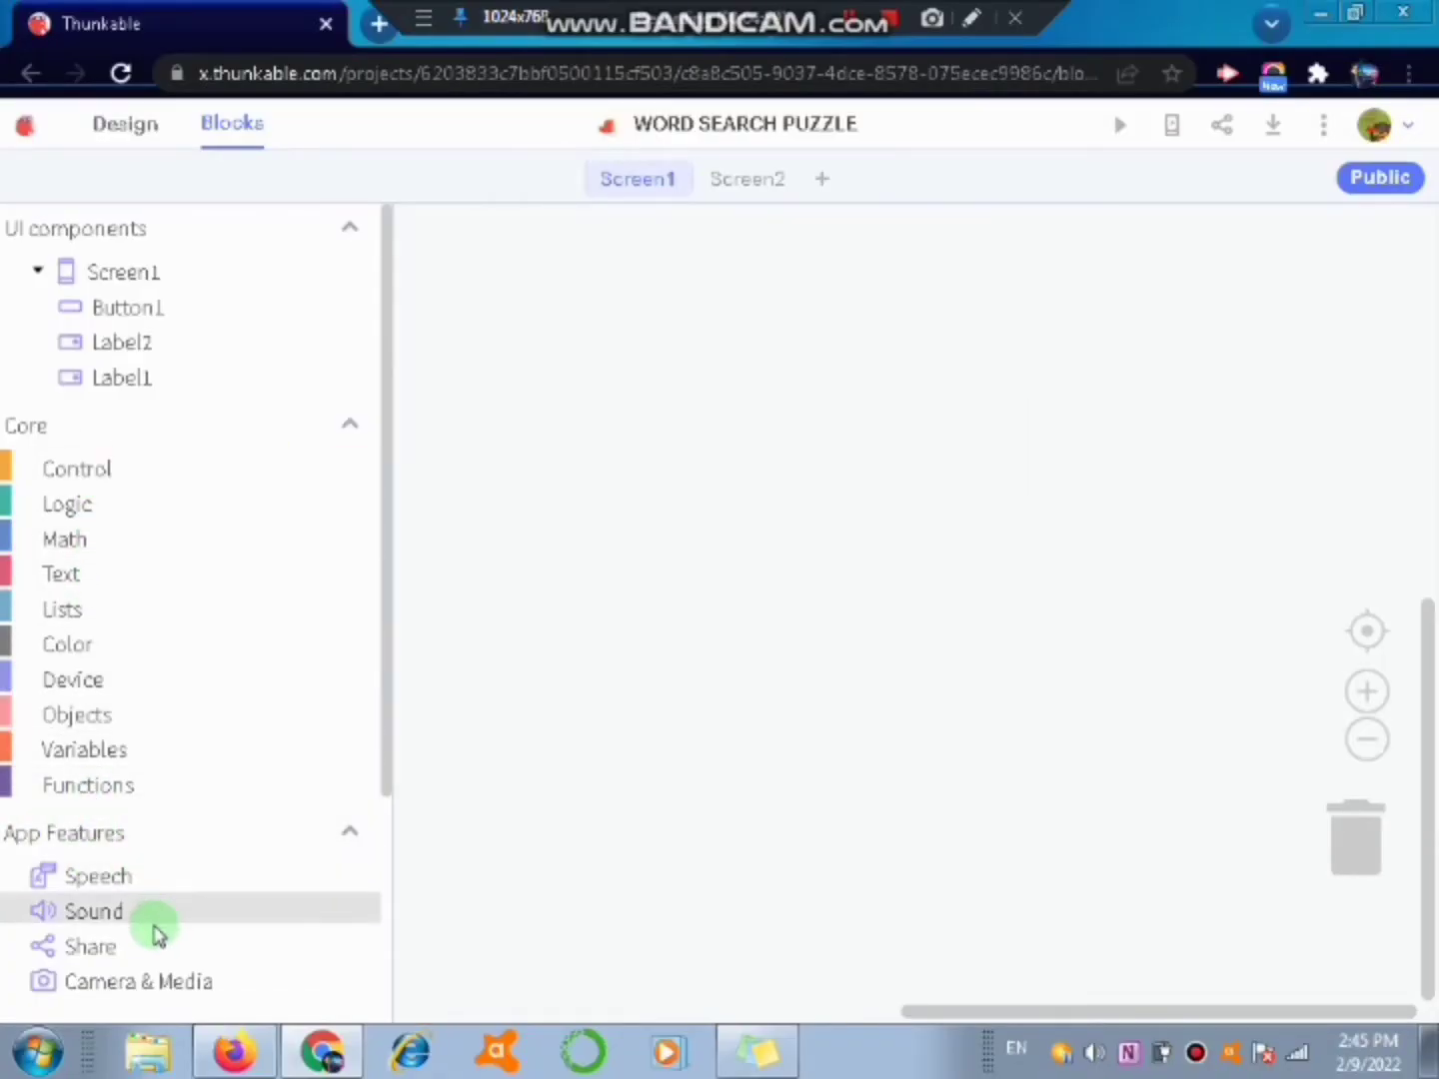
pyautogui.scroll(-3, 129, 599)
pyautogui.scroll(3, 130, 312)
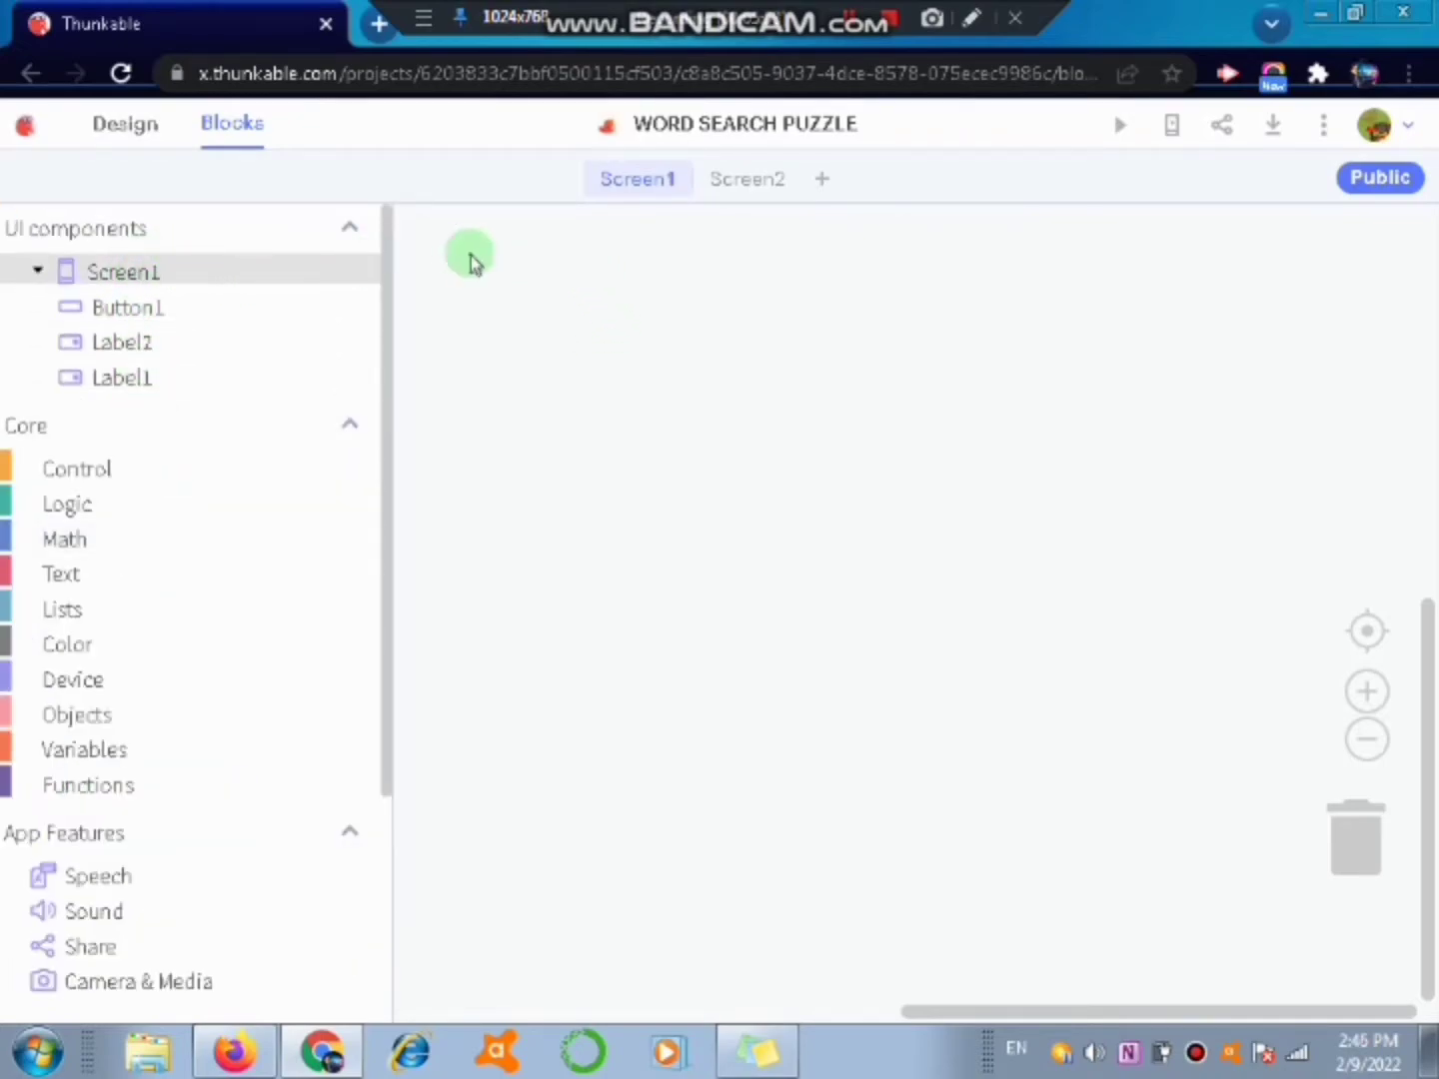
# - Build a block event for when Screen1 starts that waits 1 second and navigates to Screen2
pyautogui.click(240, 278)
pyautogui.click(320, 275)
pyautogui.moveTo(435, 360); pyautogui.dragTo(466, 334)
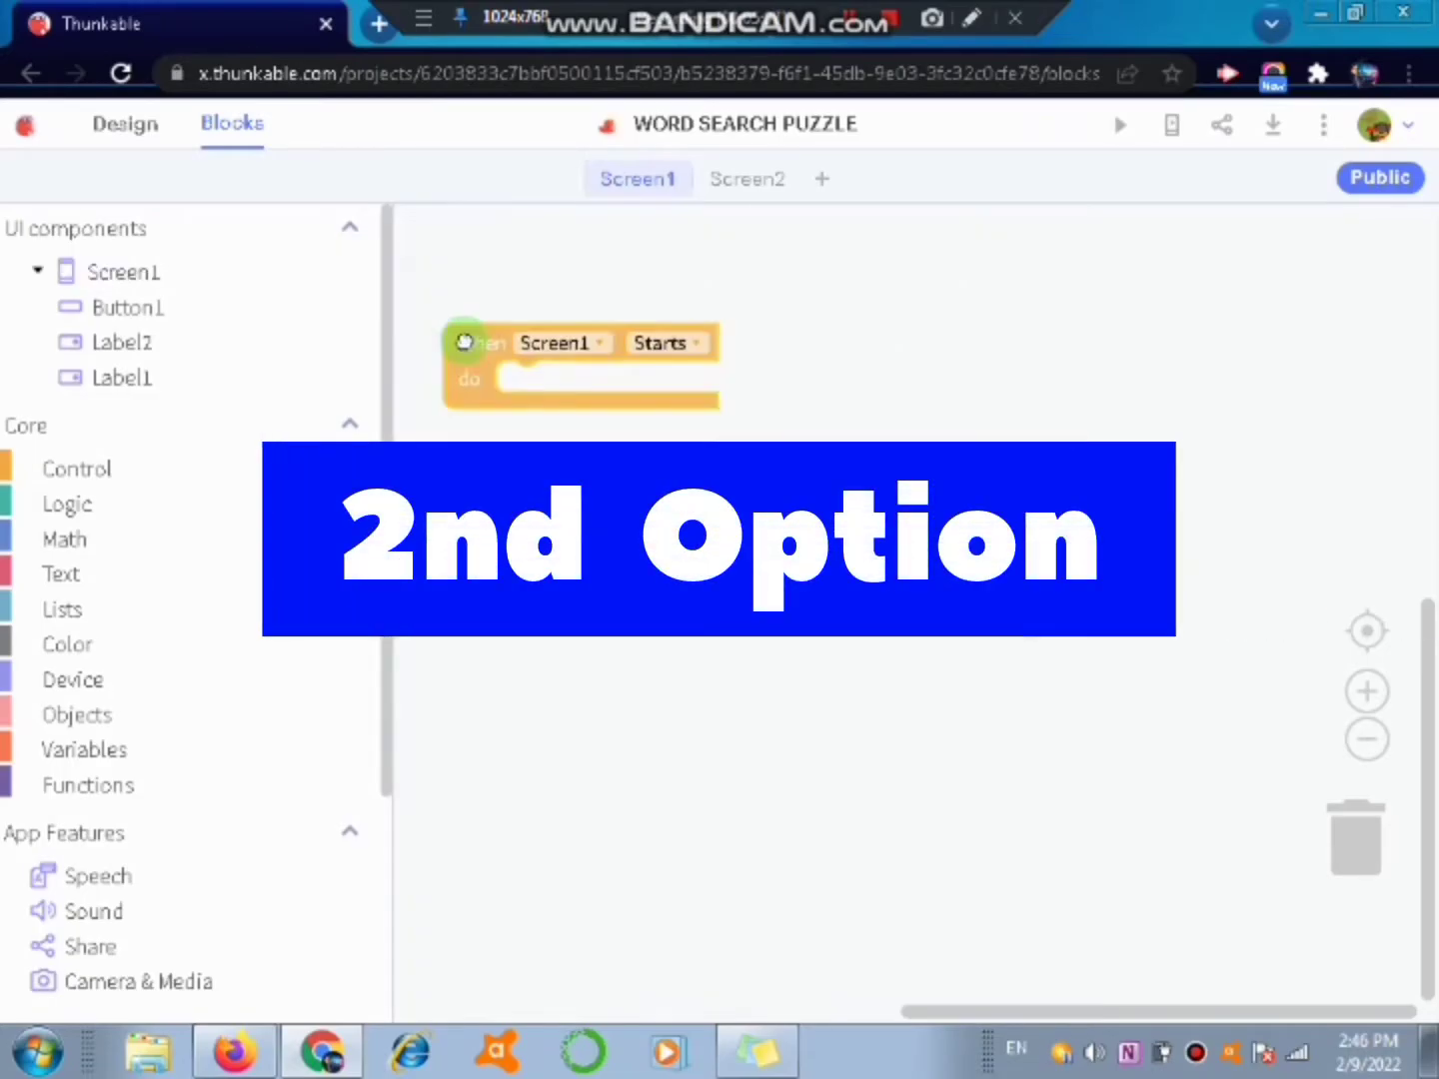
pyautogui.click(120, 478)
pyautogui.moveTo(456, 617); pyautogui.dragTo(513, 362)
pyautogui.click(64, 480)
pyautogui.moveTo(427, 288); pyautogui.dragTo(616, 424)
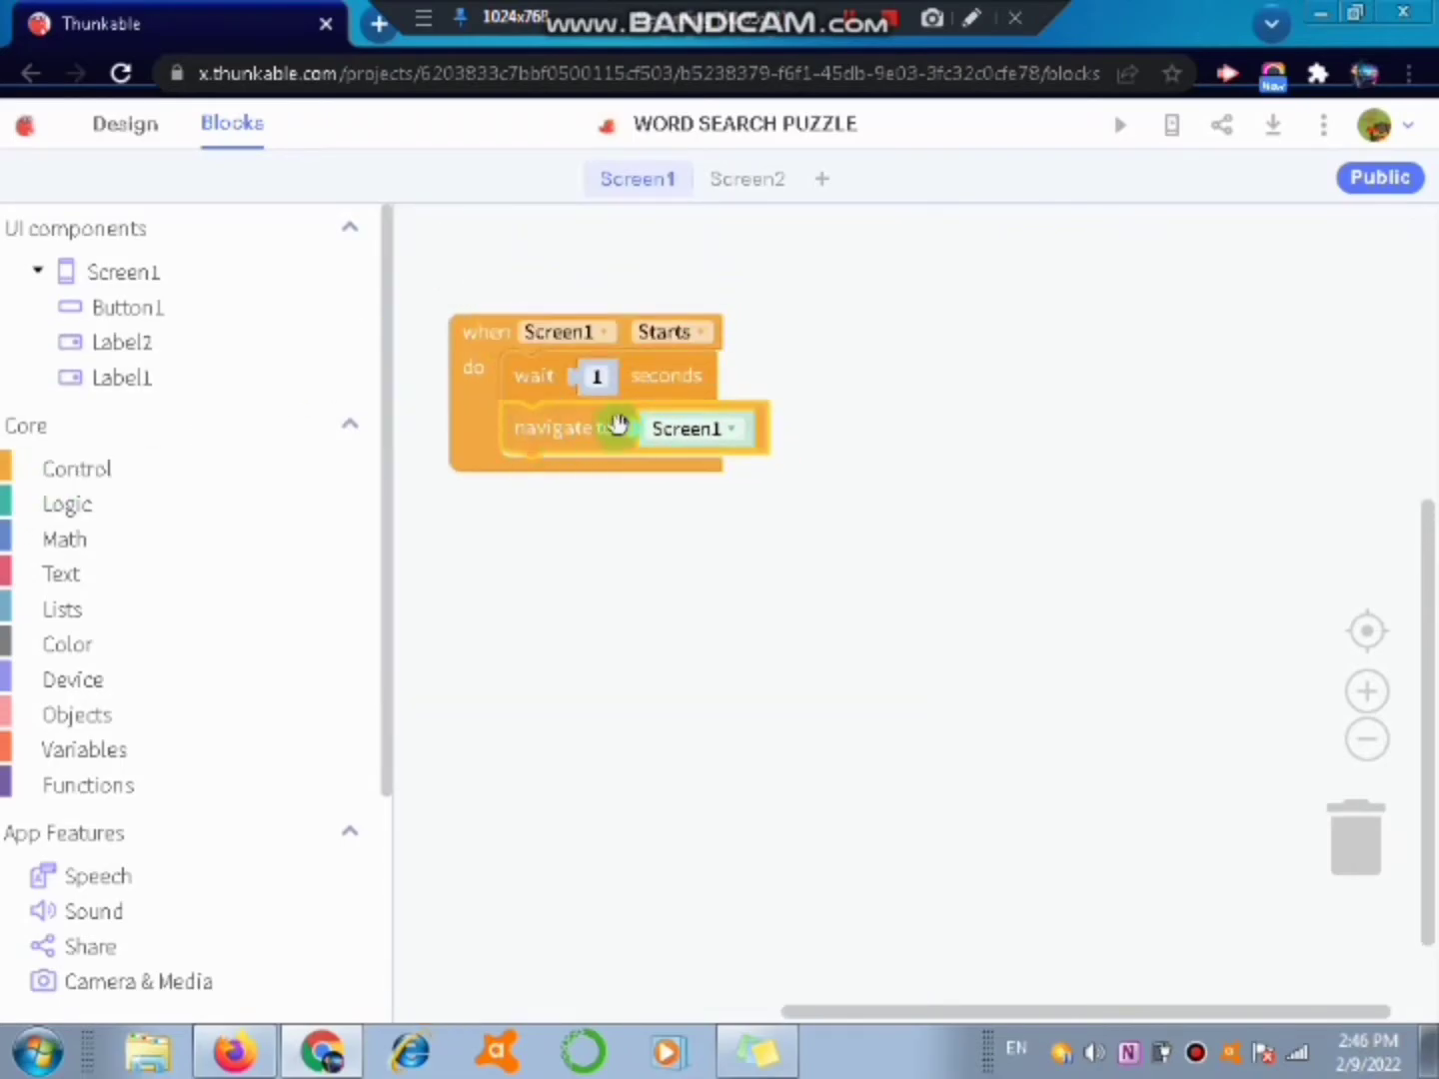
pyautogui.click(729, 439)
pyautogui.click(711, 494)
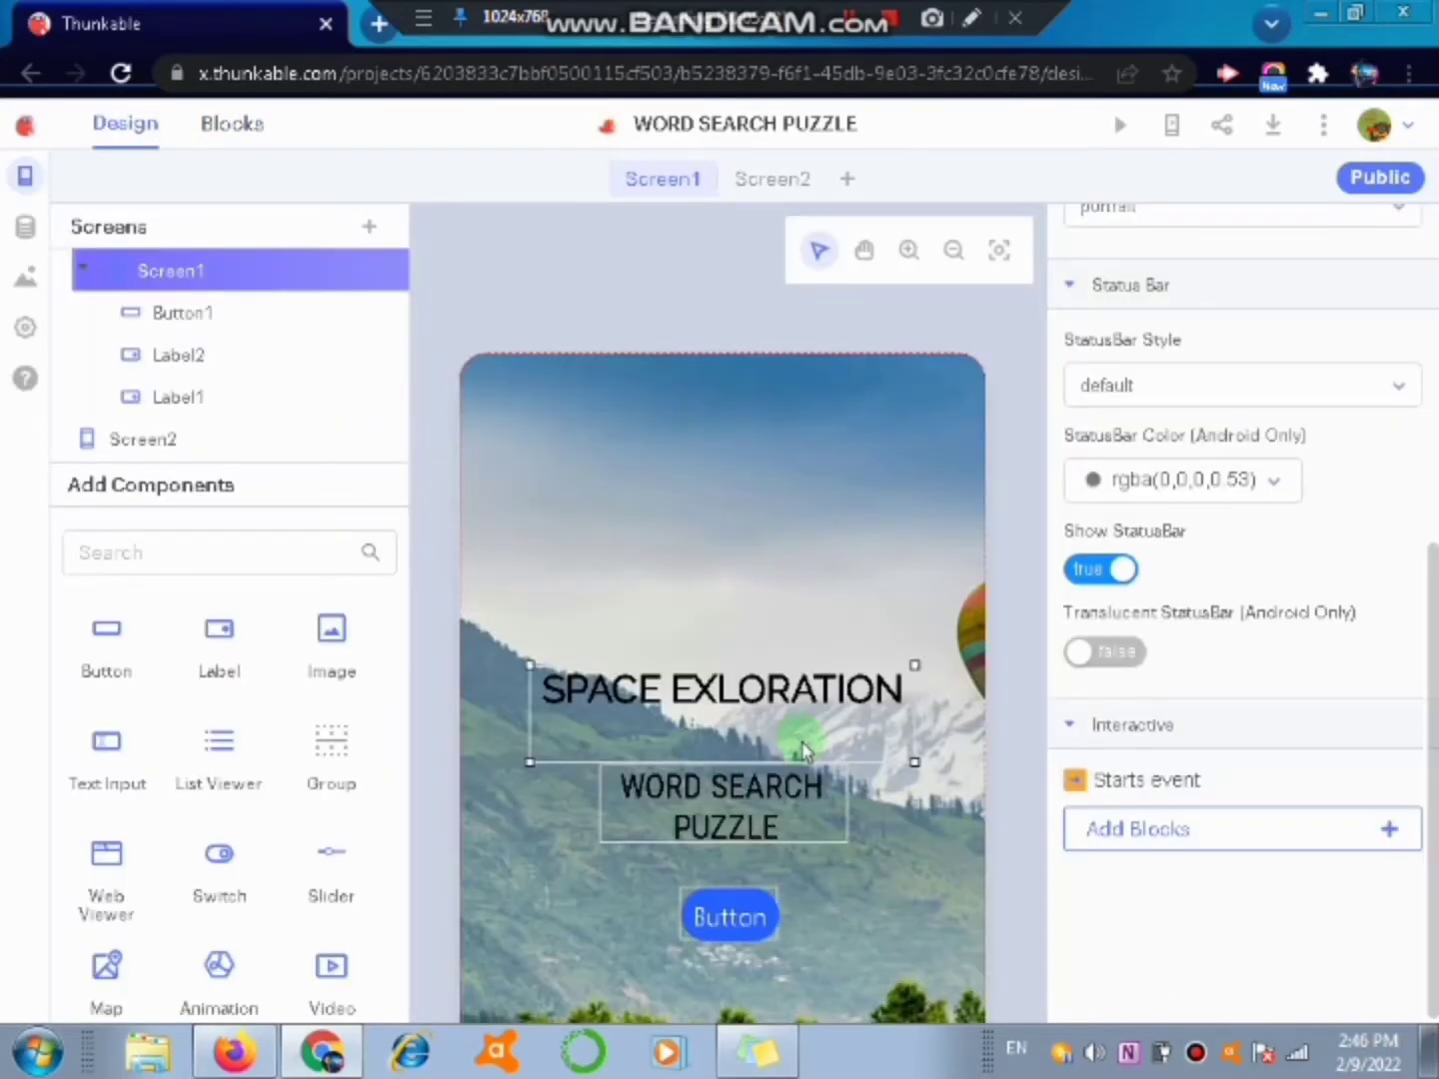
# - Set the button's text to LET'S PLAY, then enlarge and reposition the button below the labels
pyautogui.click(764, 914)
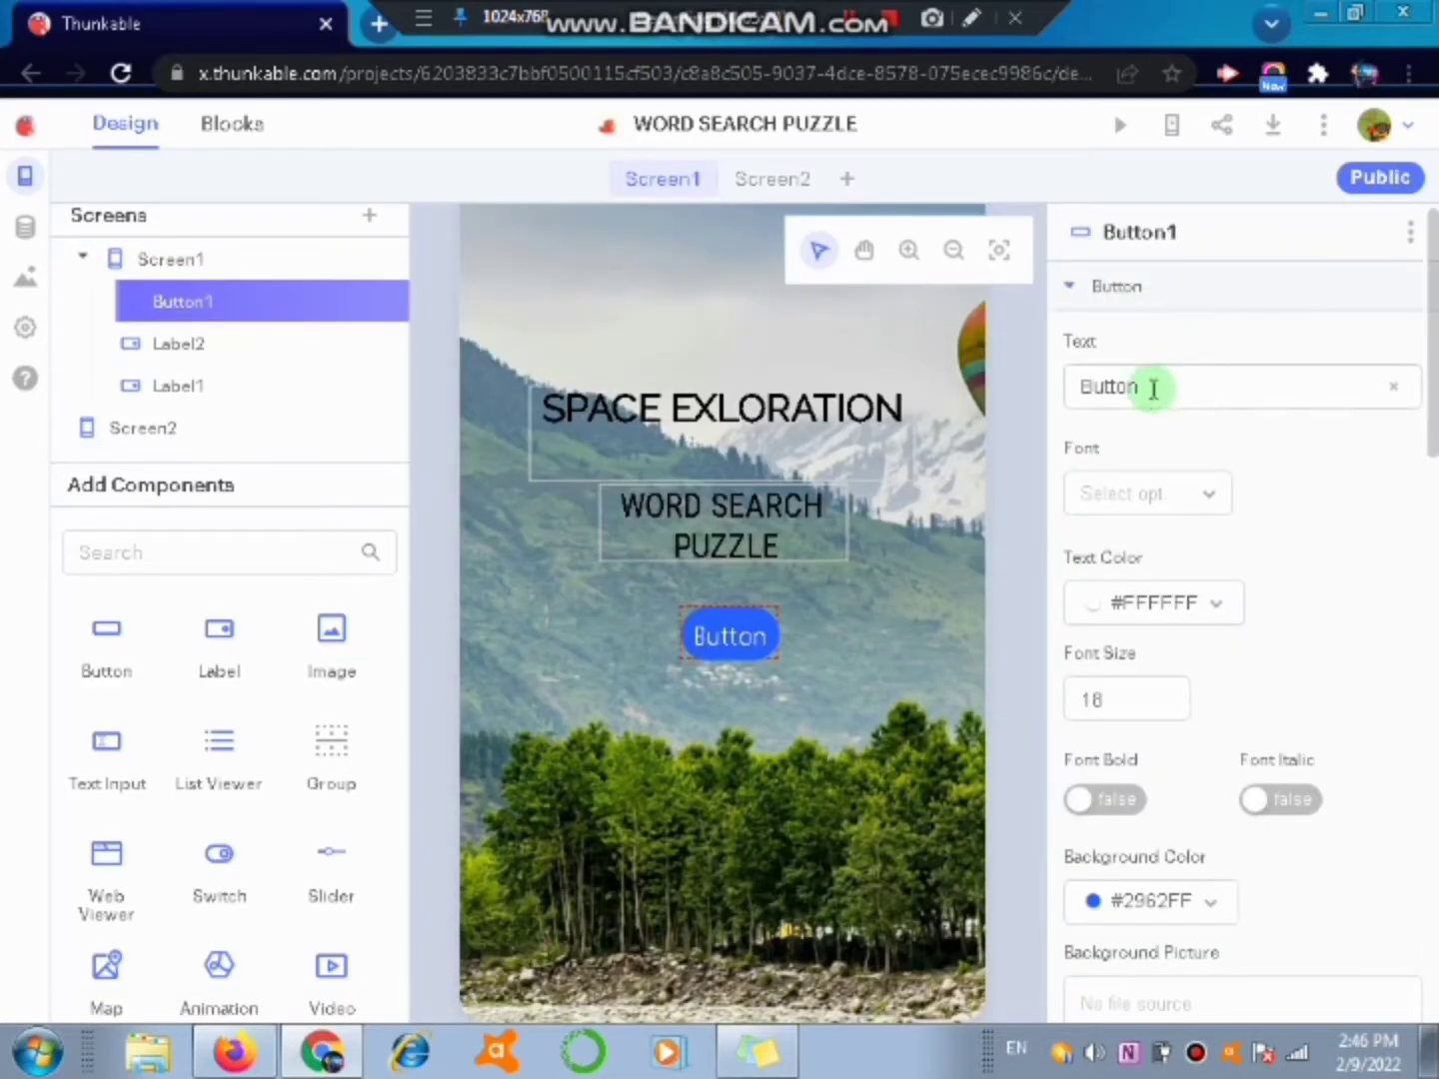
pyautogui.doubleClick(1127, 389)
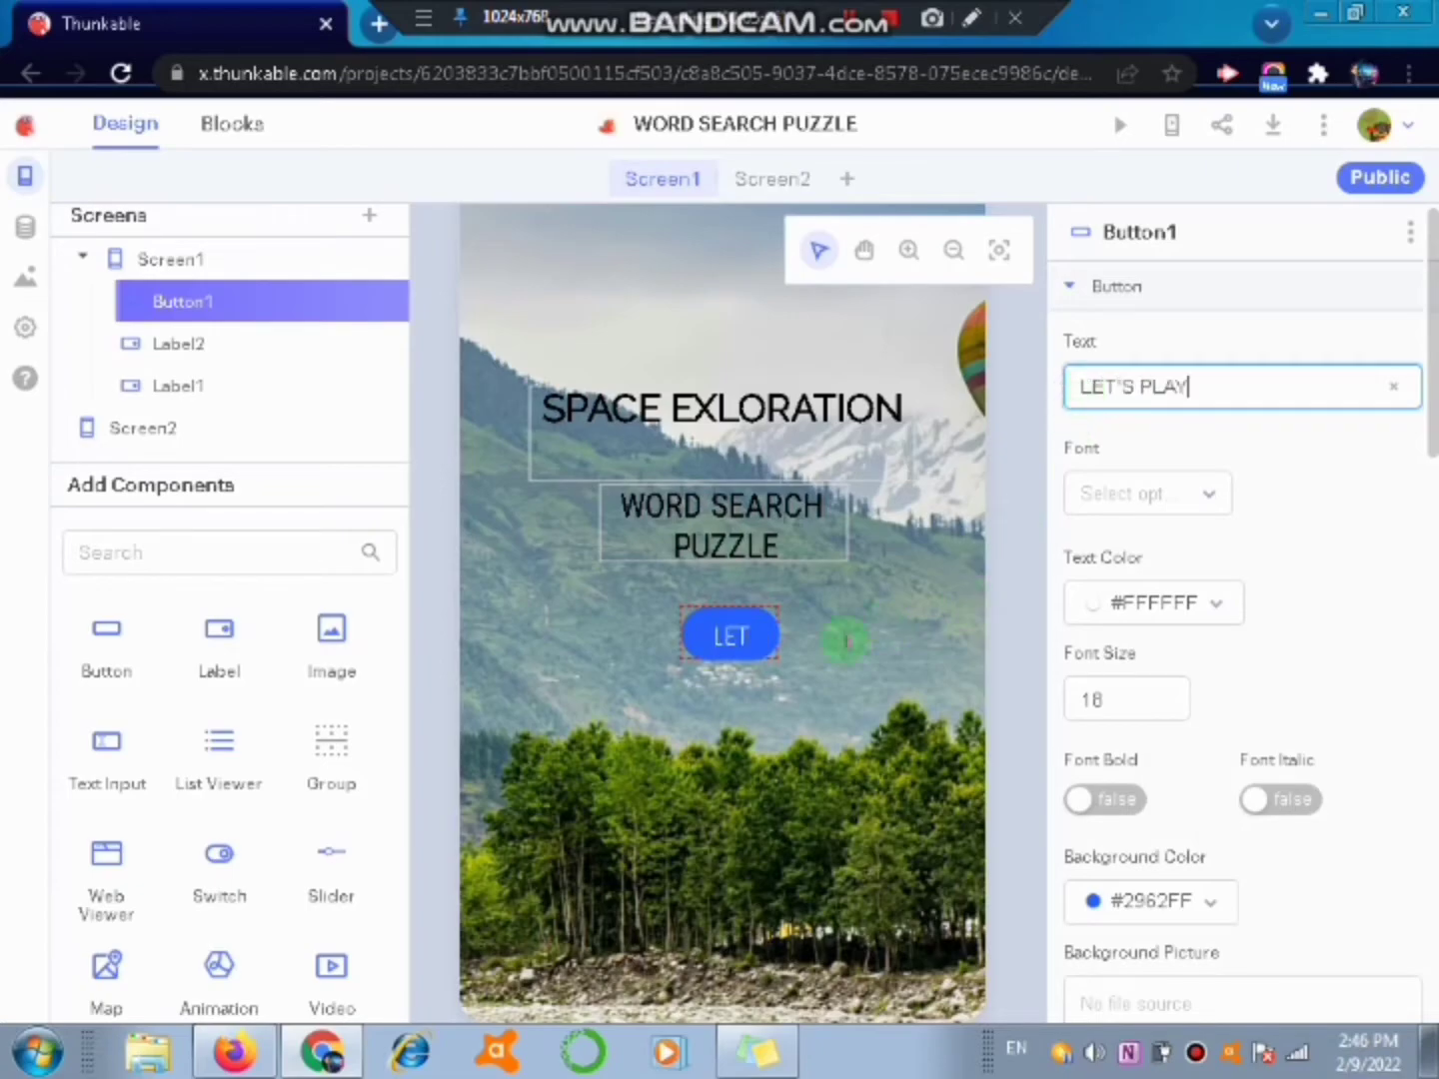
pyautogui.moveTo(772, 653); pyautogui.dragTo(853, 683)
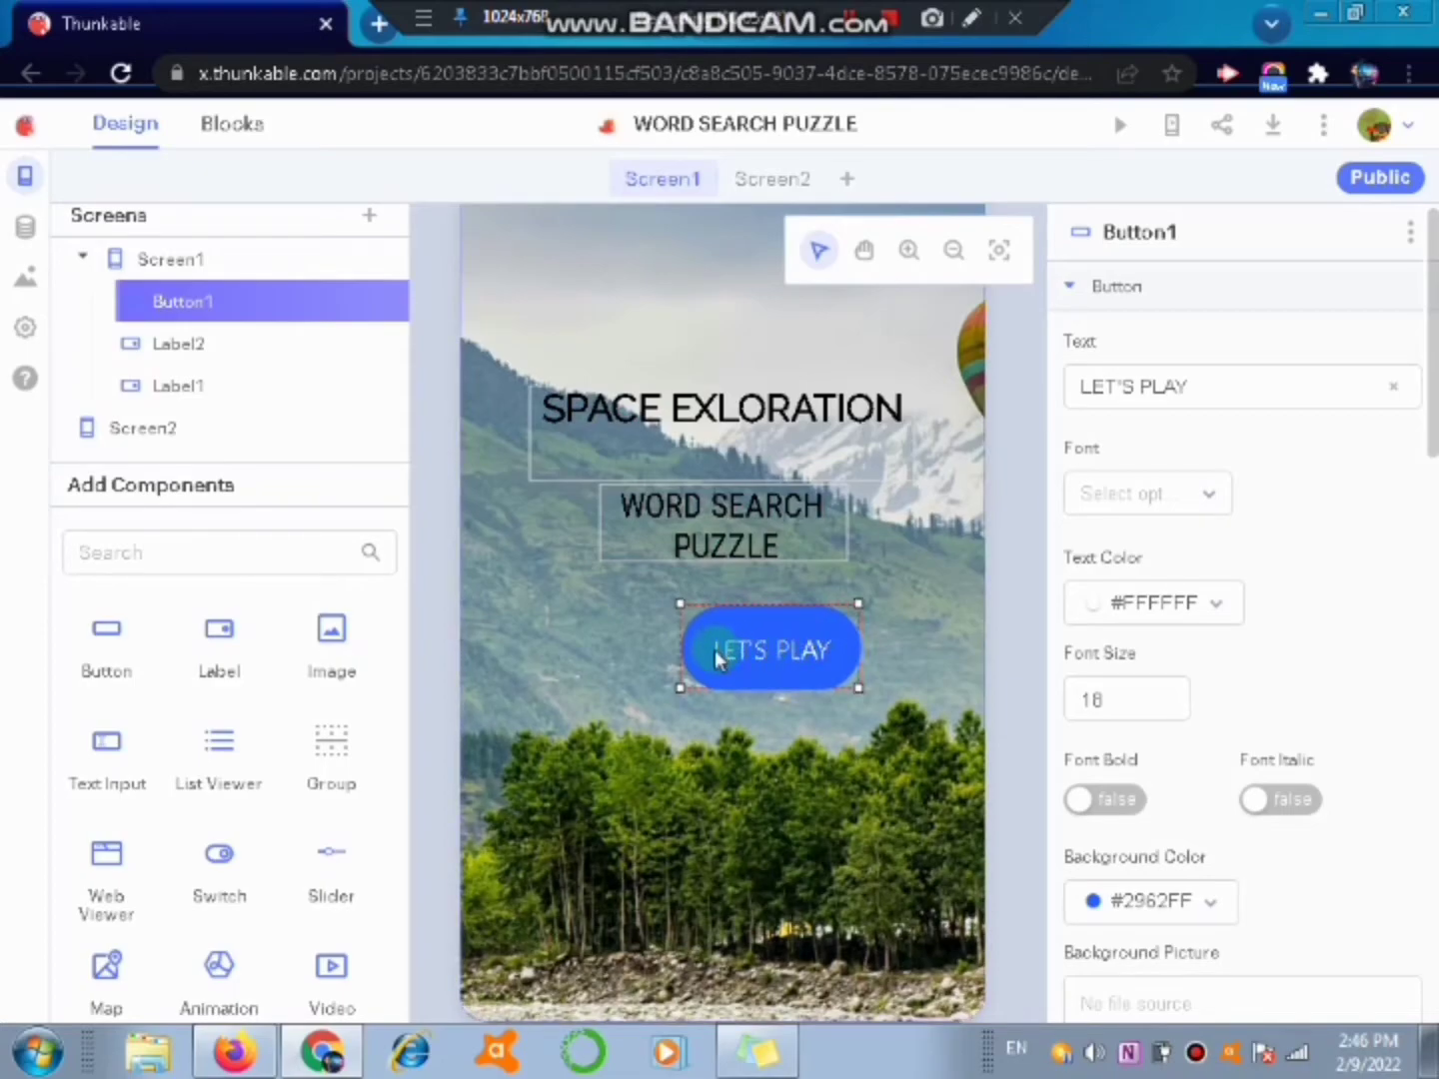
pyautogui.moveTo(718, 645); pyautogui.dragTo(816, 628)
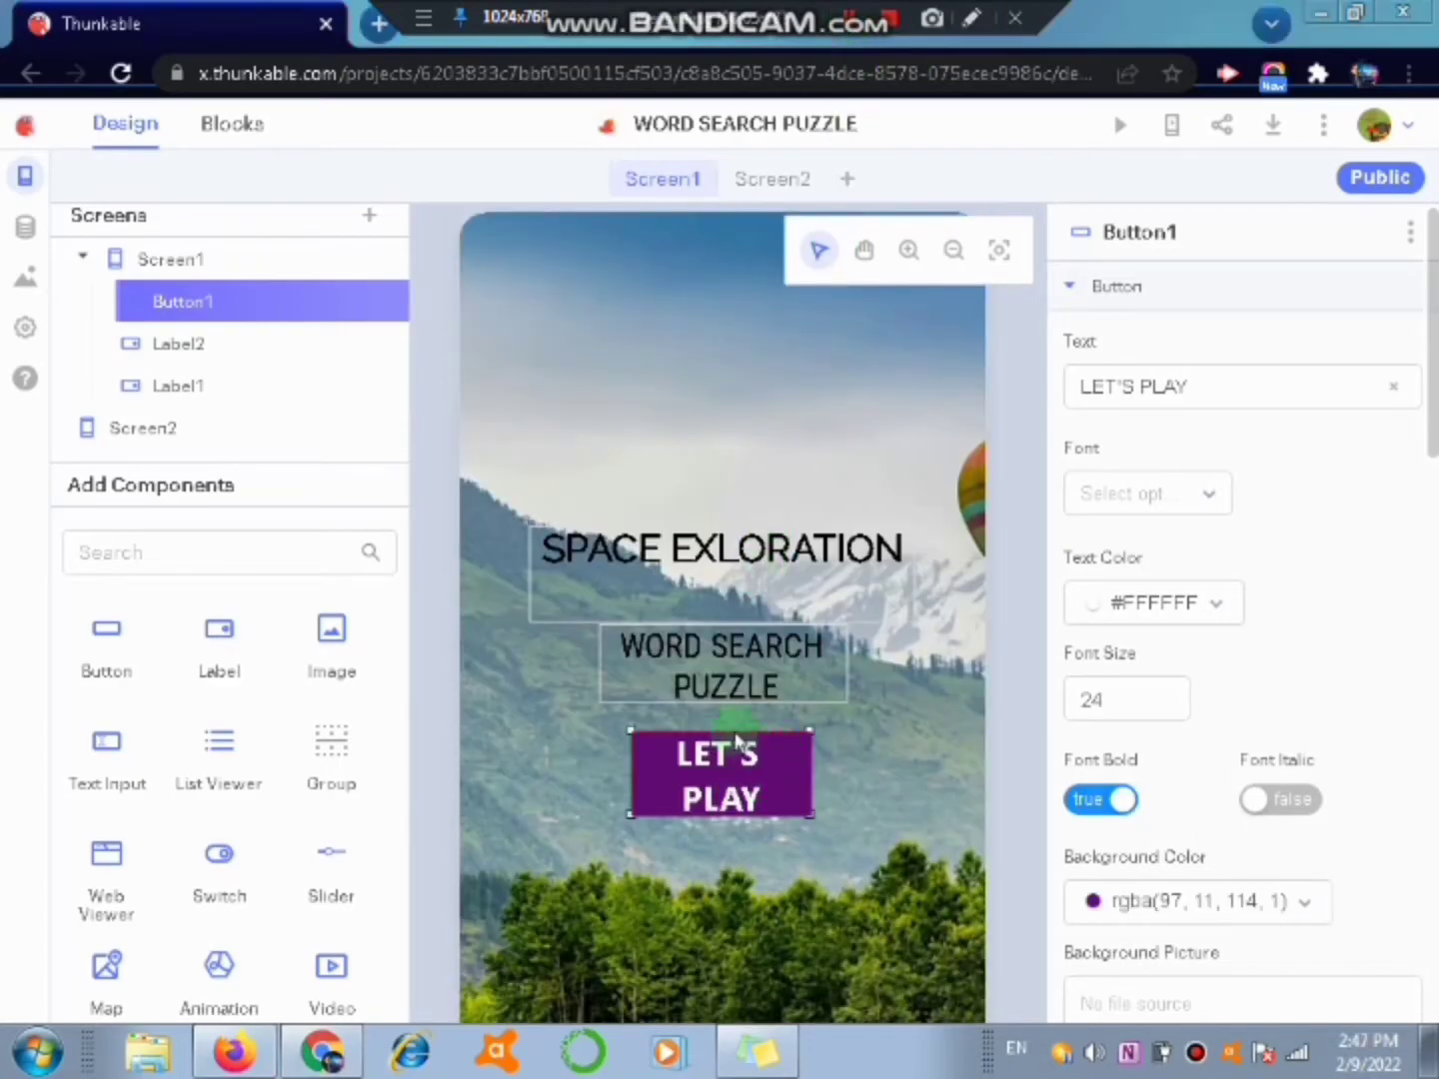
# - Delete the Screen1 start event together with its wait and navigation blocks
pyautogui.click(257, 133)
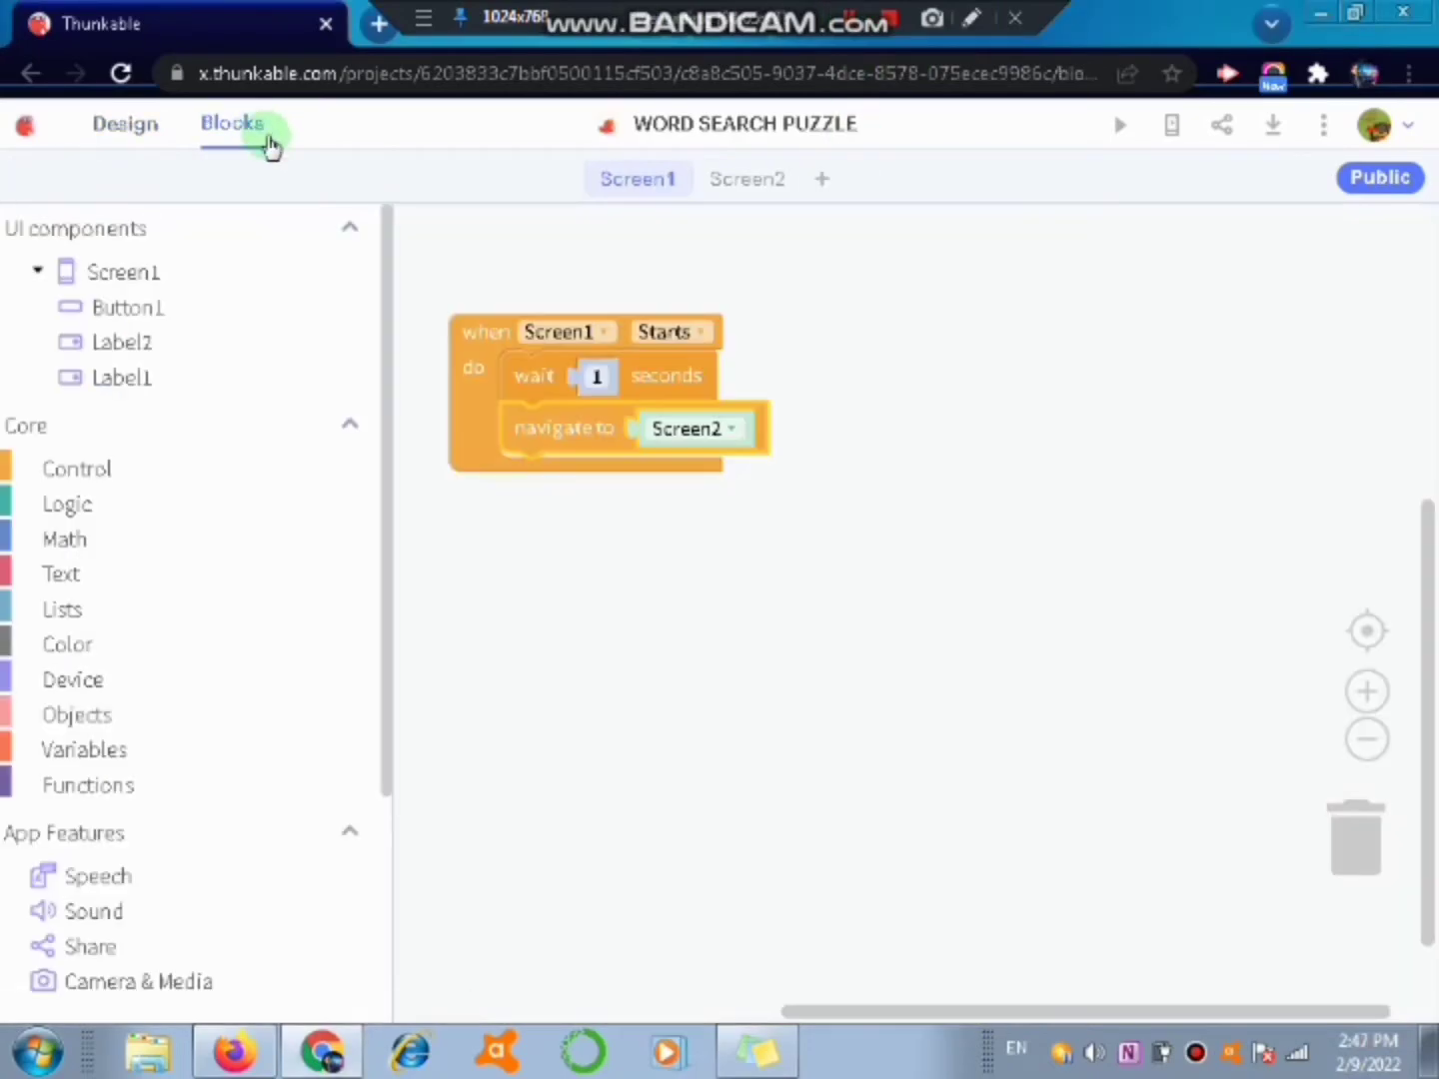
pyautogui.moveTo(551, 380); pyautogui.dragTo(1380, 827)
pyautogui.moveTo(466, 360); pyautogui.dragTo(1361, 834)
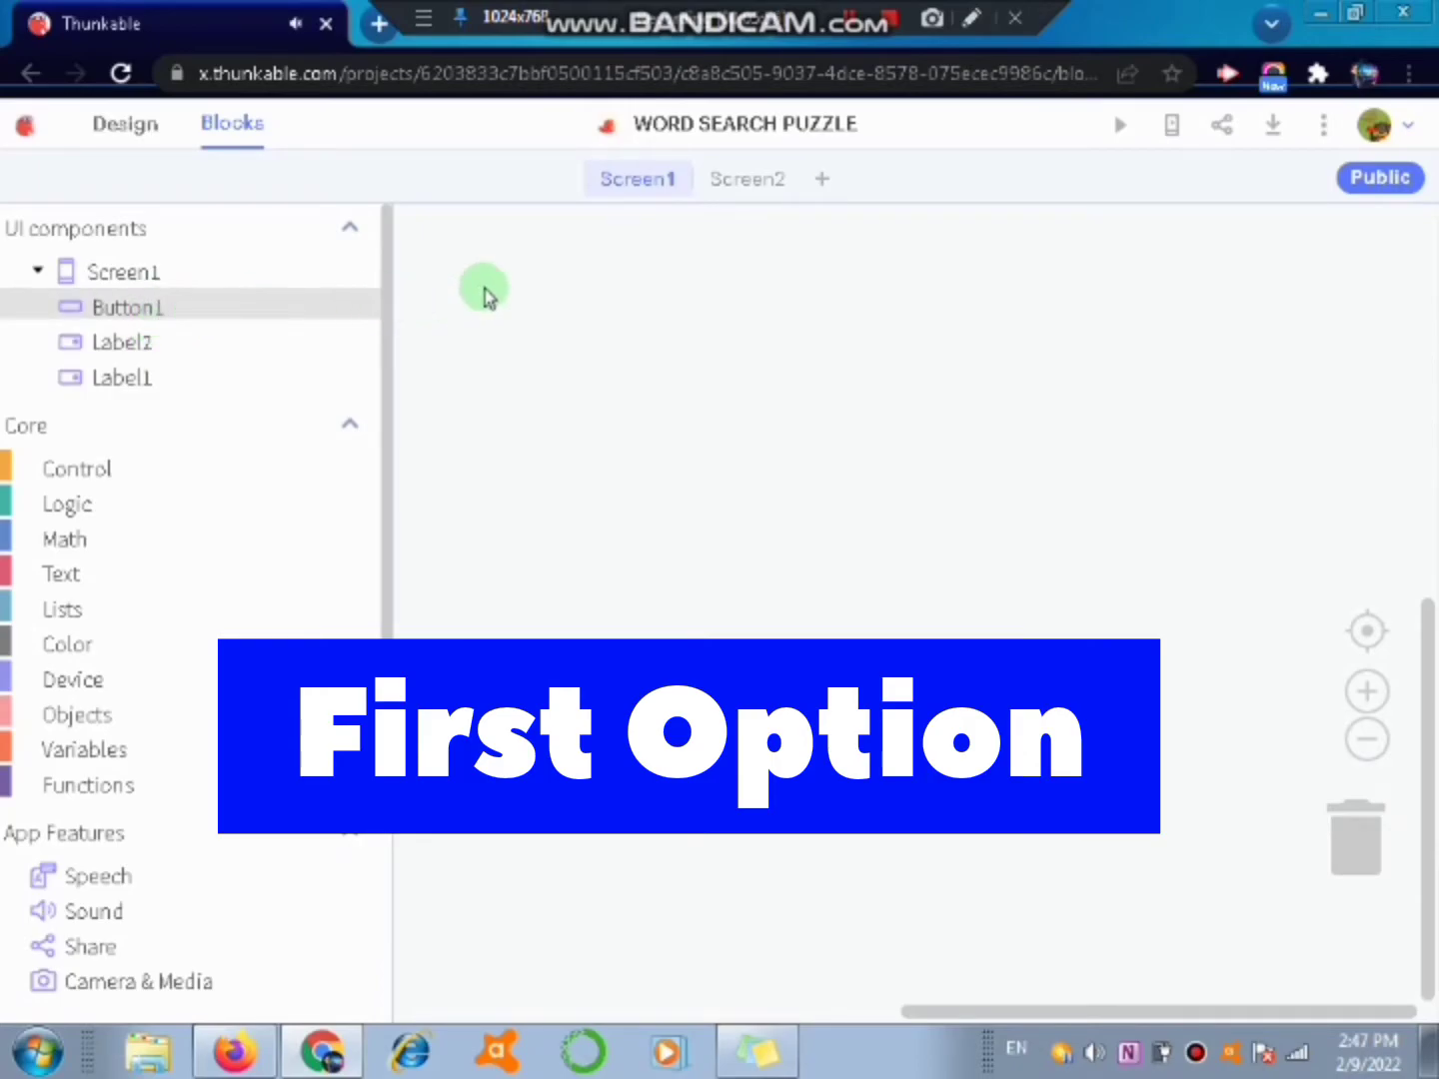
# - Build a block event for when Button1 is clicked that navigates to Screen2
pyautogui.click(280, 308)
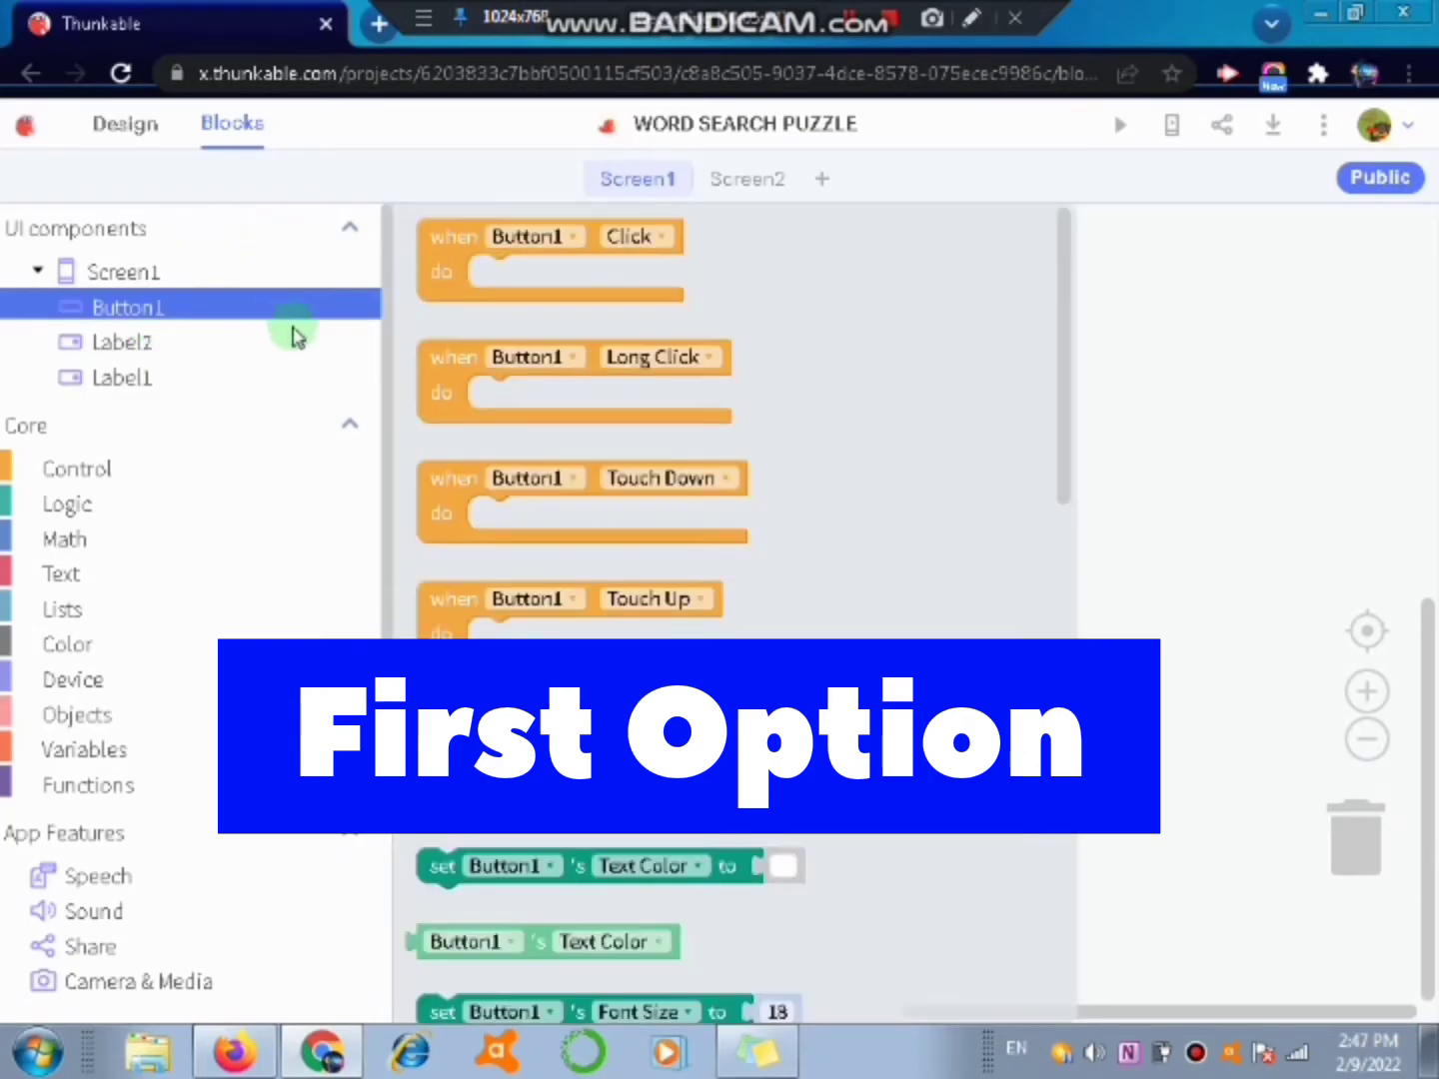
pyautogui.moveTo(447, 270)
pyautogui.mouseDown()
pyautogui.moveTo(508, 295)
pyautogui.moveTo(445, 295)
pyautogui.mouseUp()
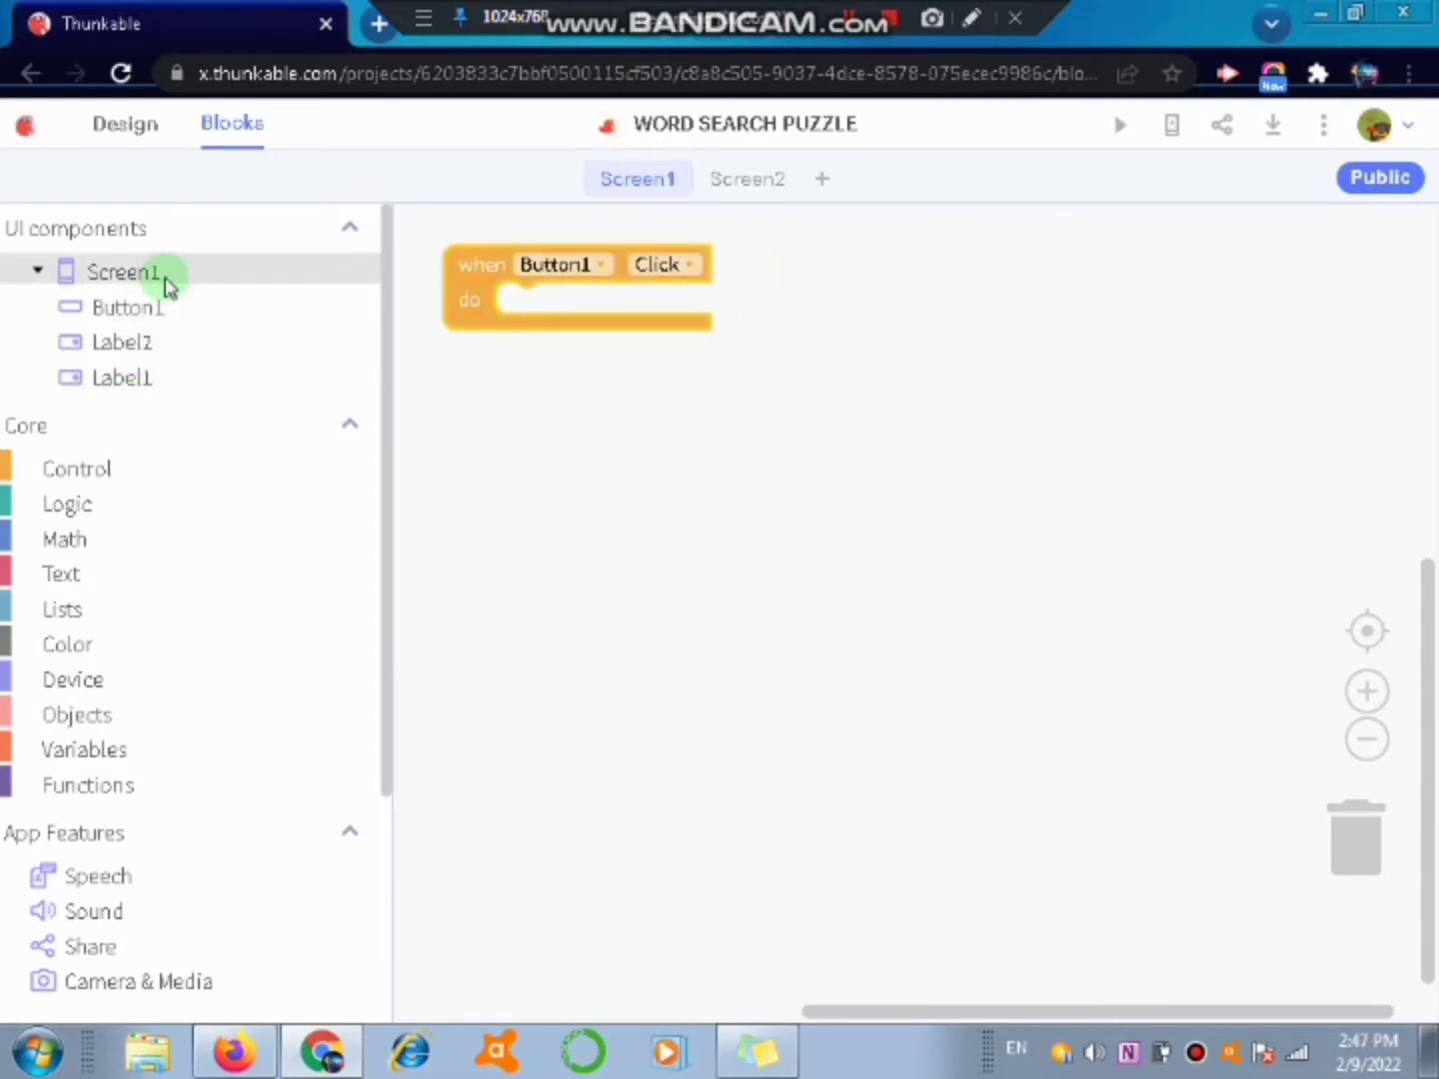
pyautogui.click(118, 470)
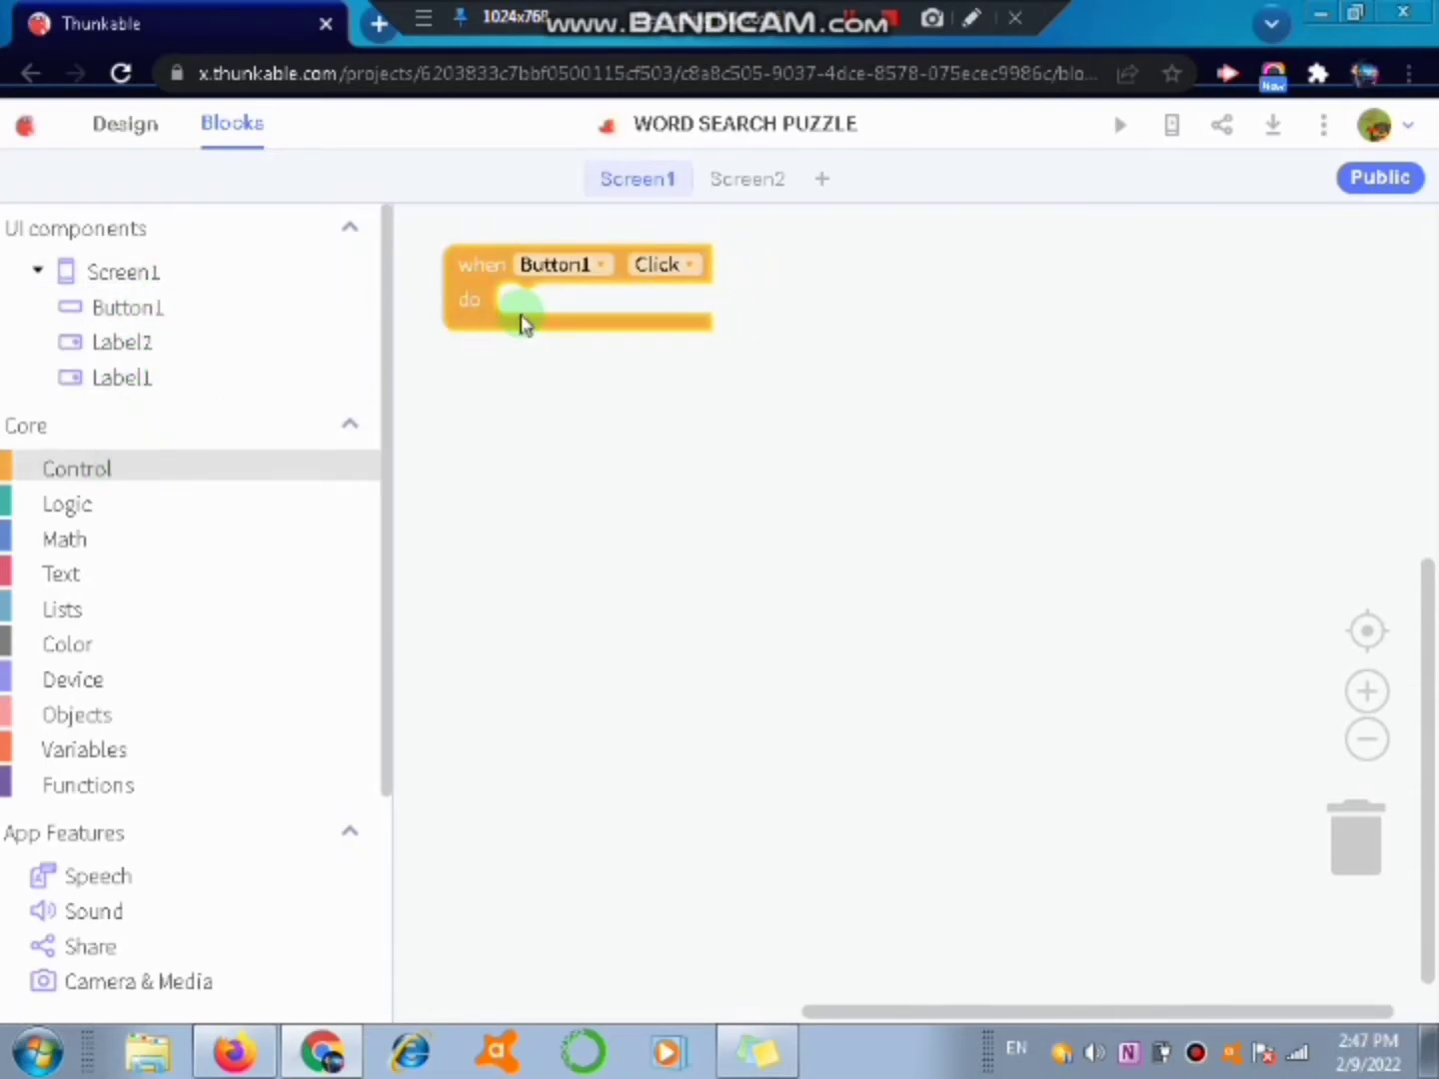
pyautogui.moveTo(459, 244); pyautogui.dragTo(536, 313)
pyautogui.click(712, 330)
pyautogui.click(714, 373)
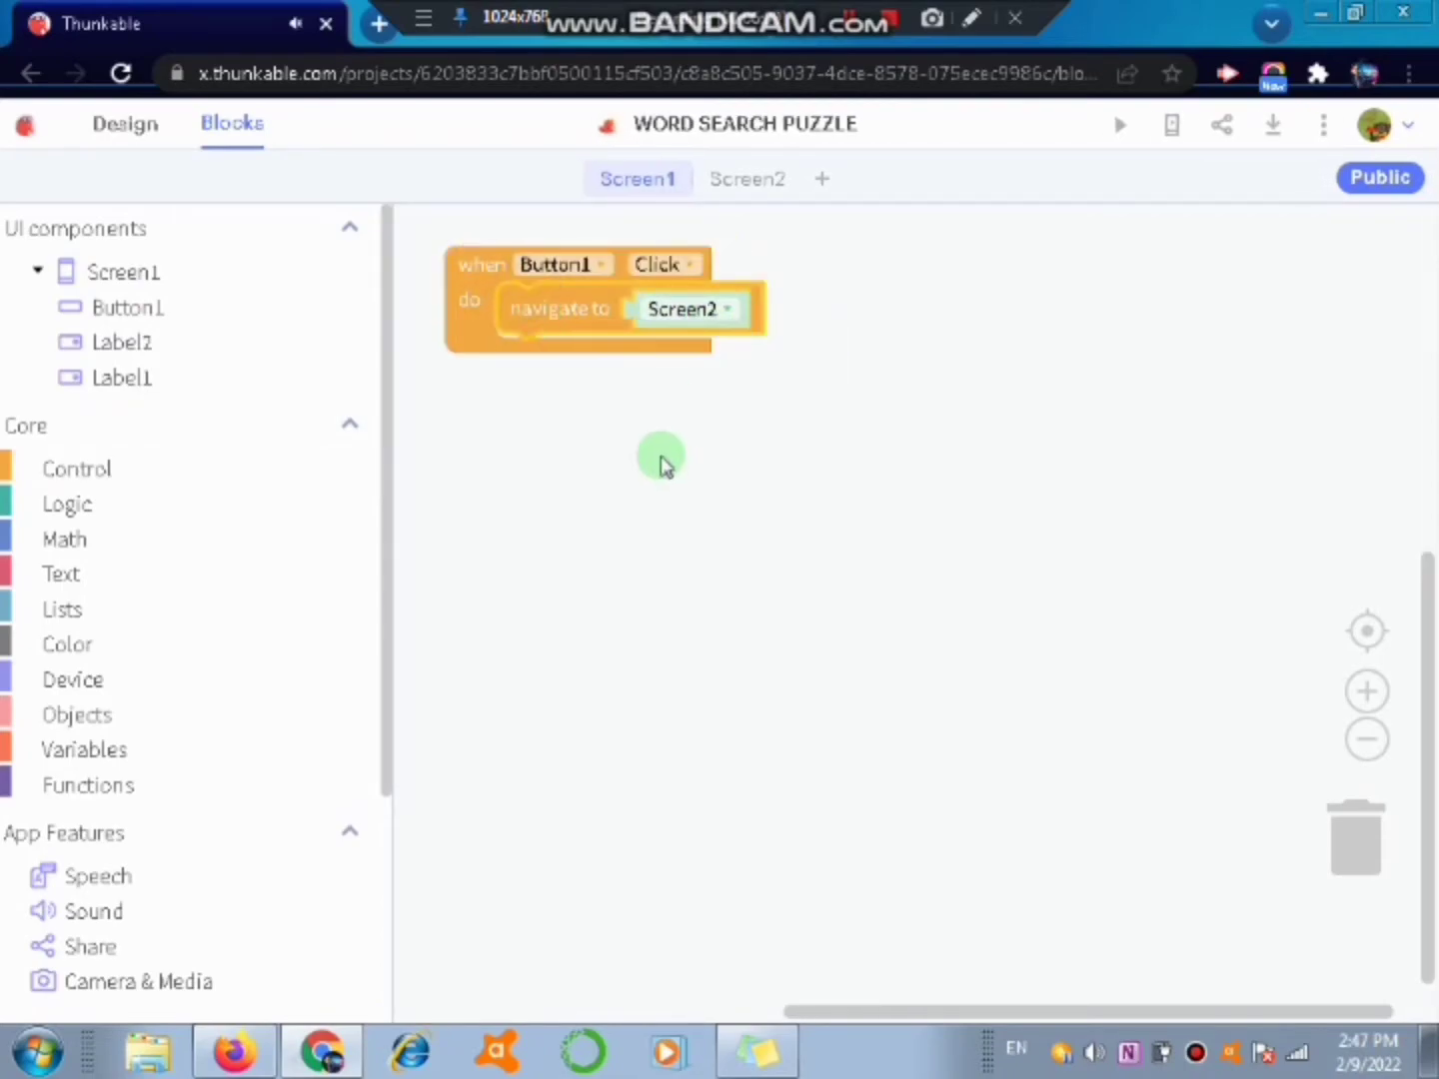
# - Return to the app's design view and open Screen2 for editing
pyautogui.click(150, 125)
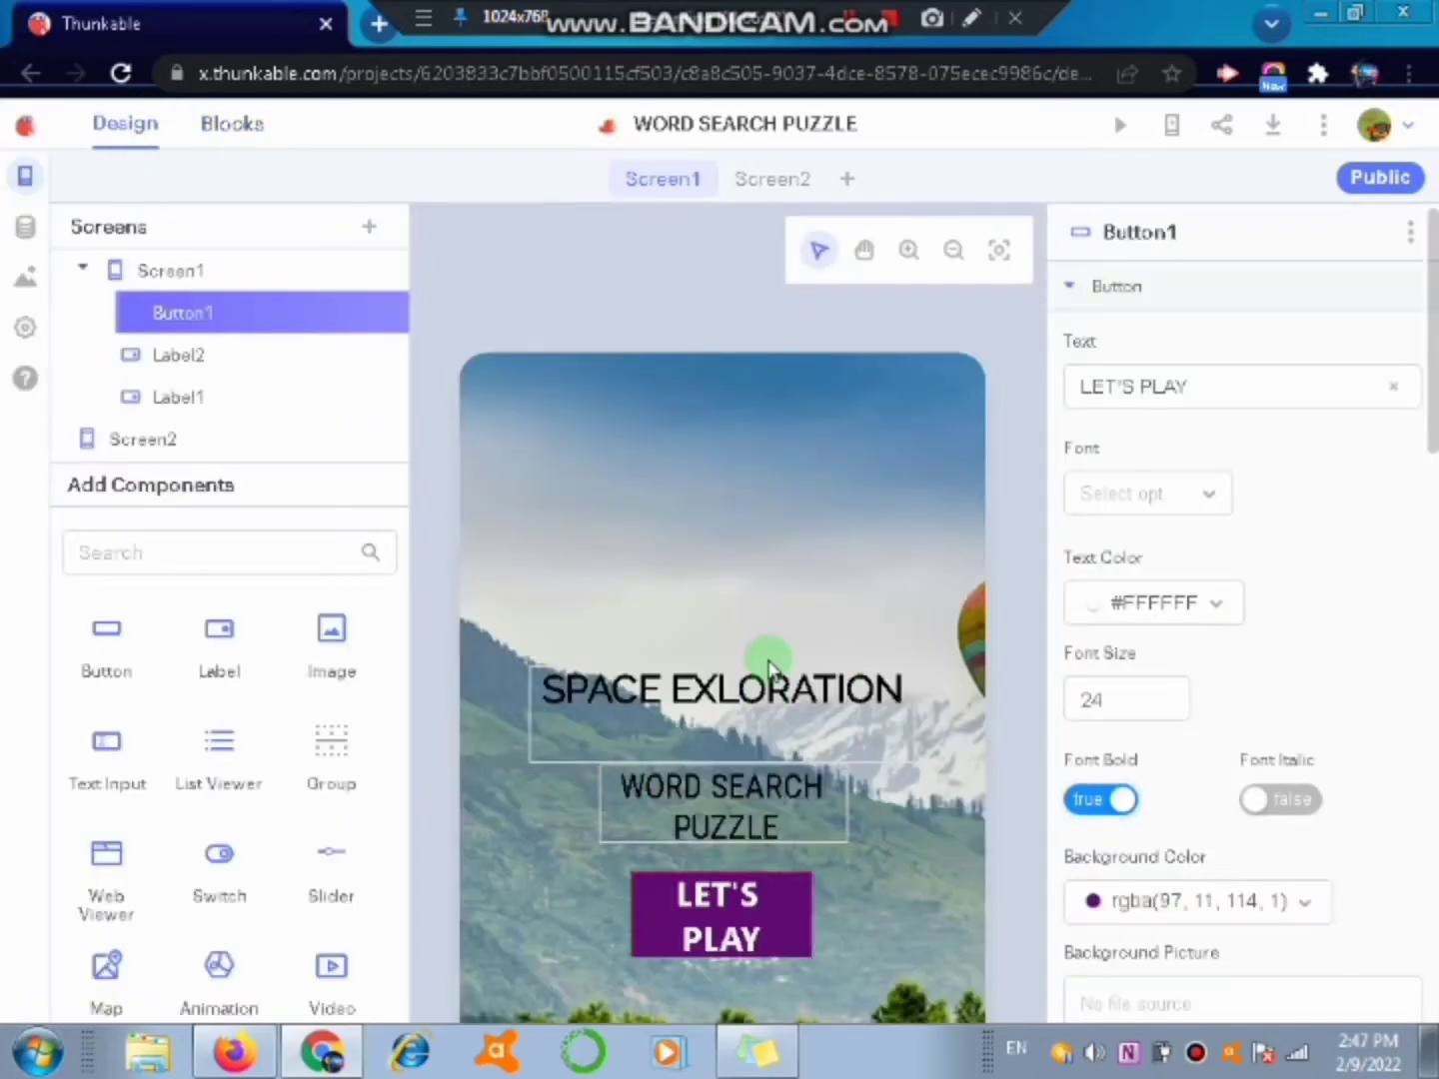
pyautogui.scroll(-2, 787, 744)
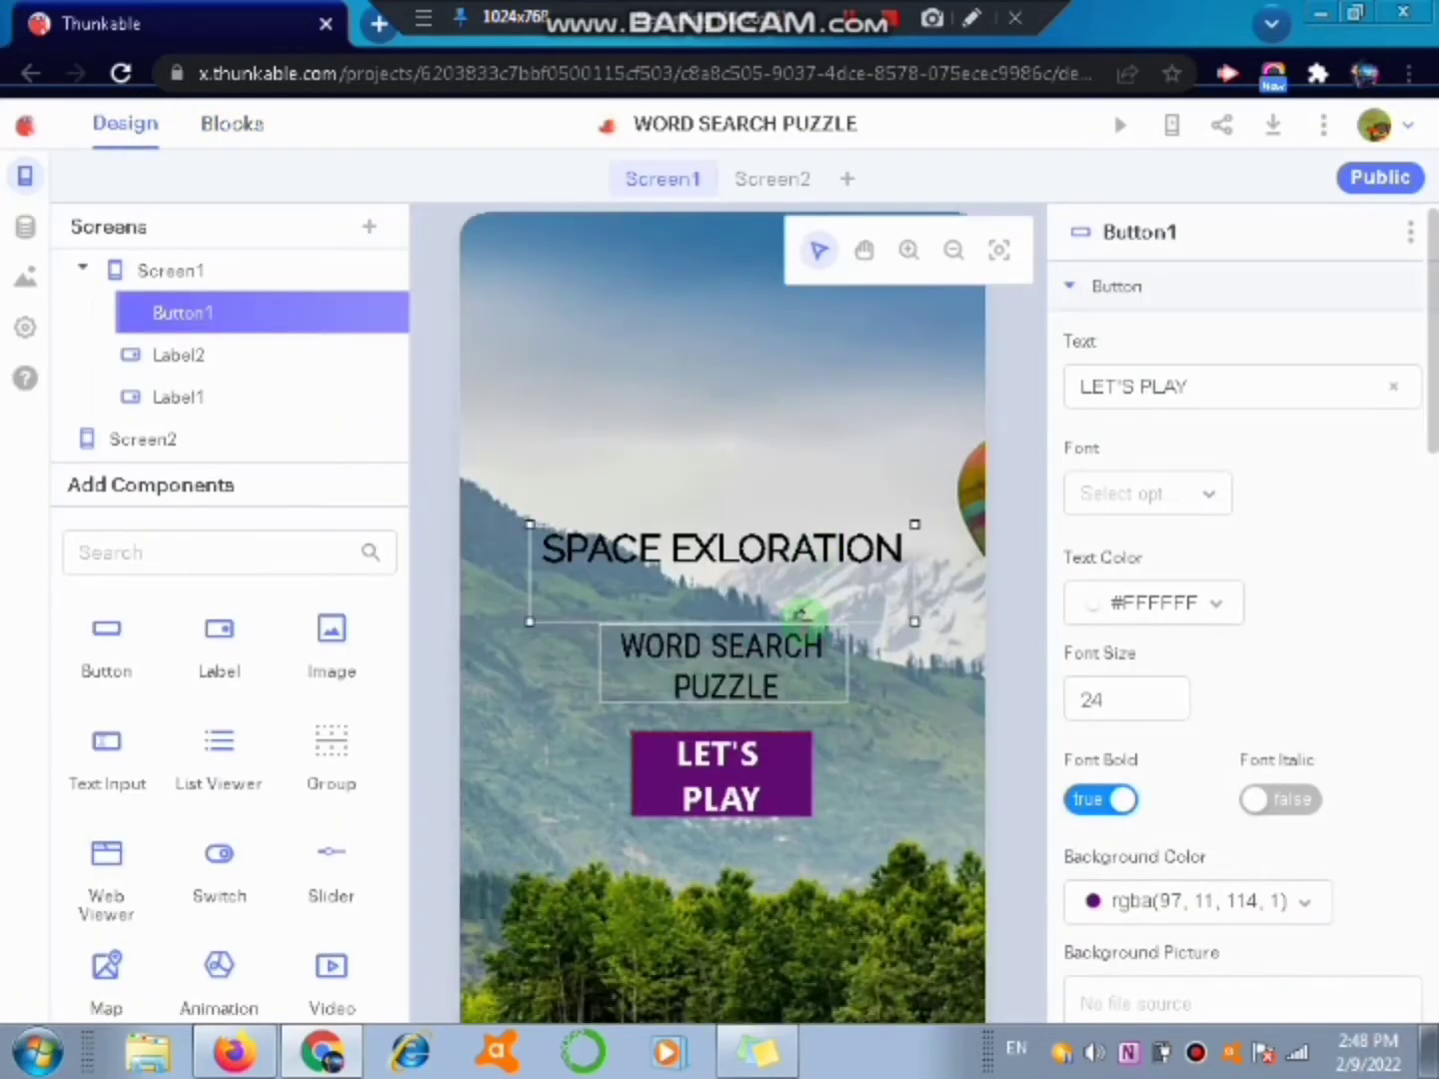
pyautogui.scroll(-2, 774, 195)
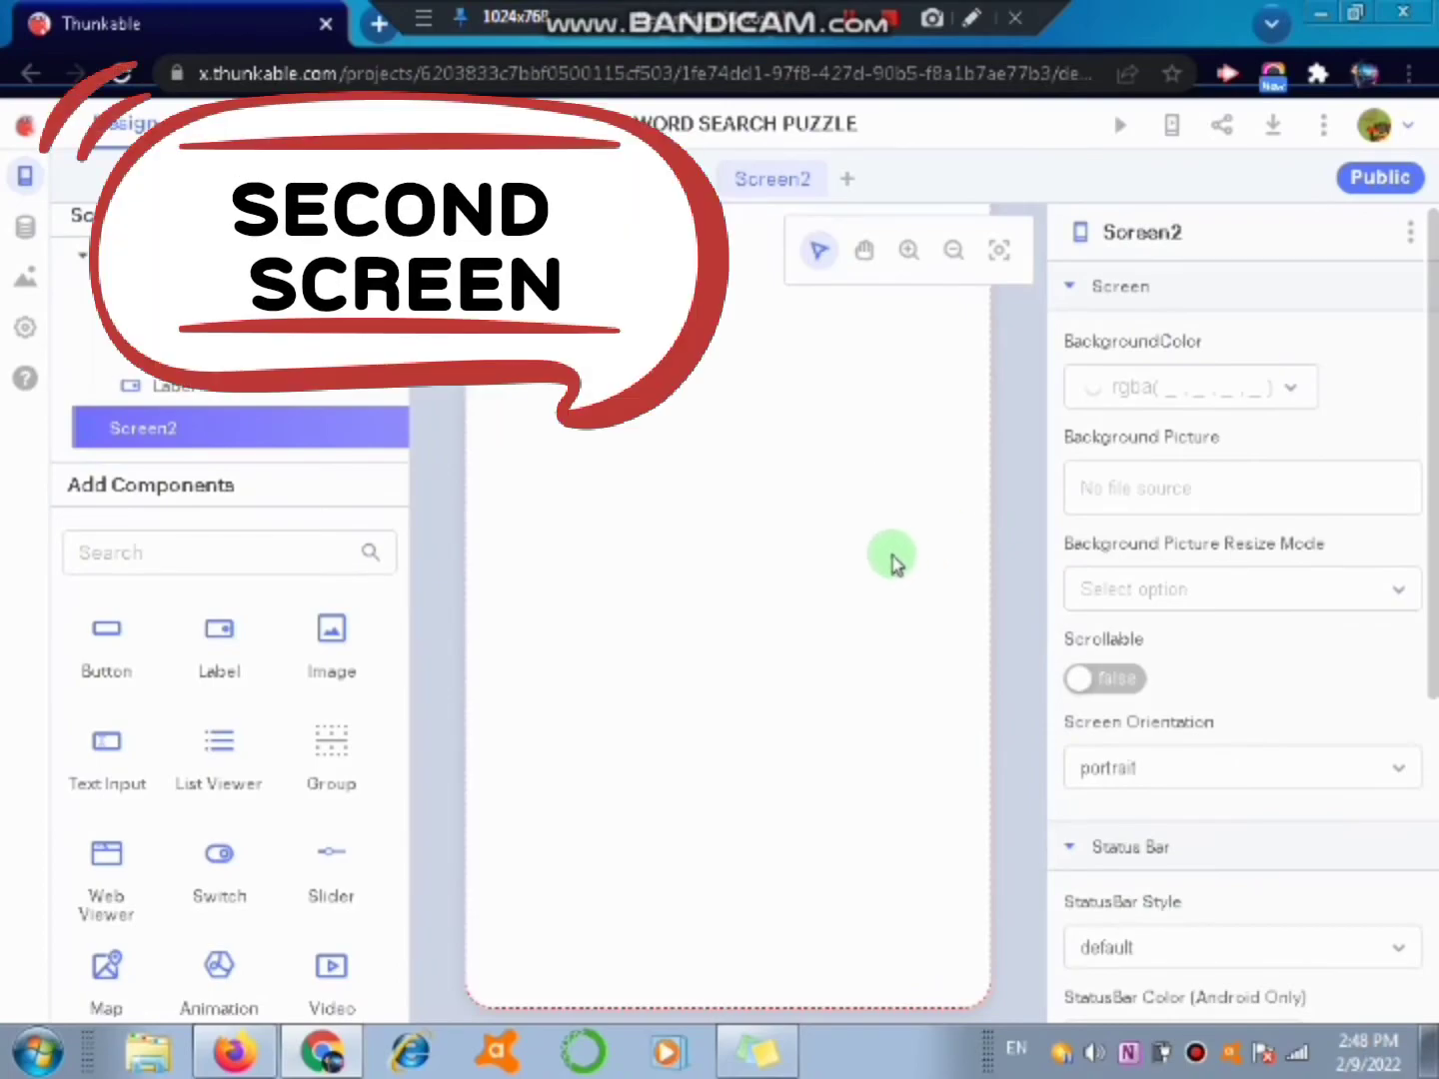
pyautogui.click(224, 551)
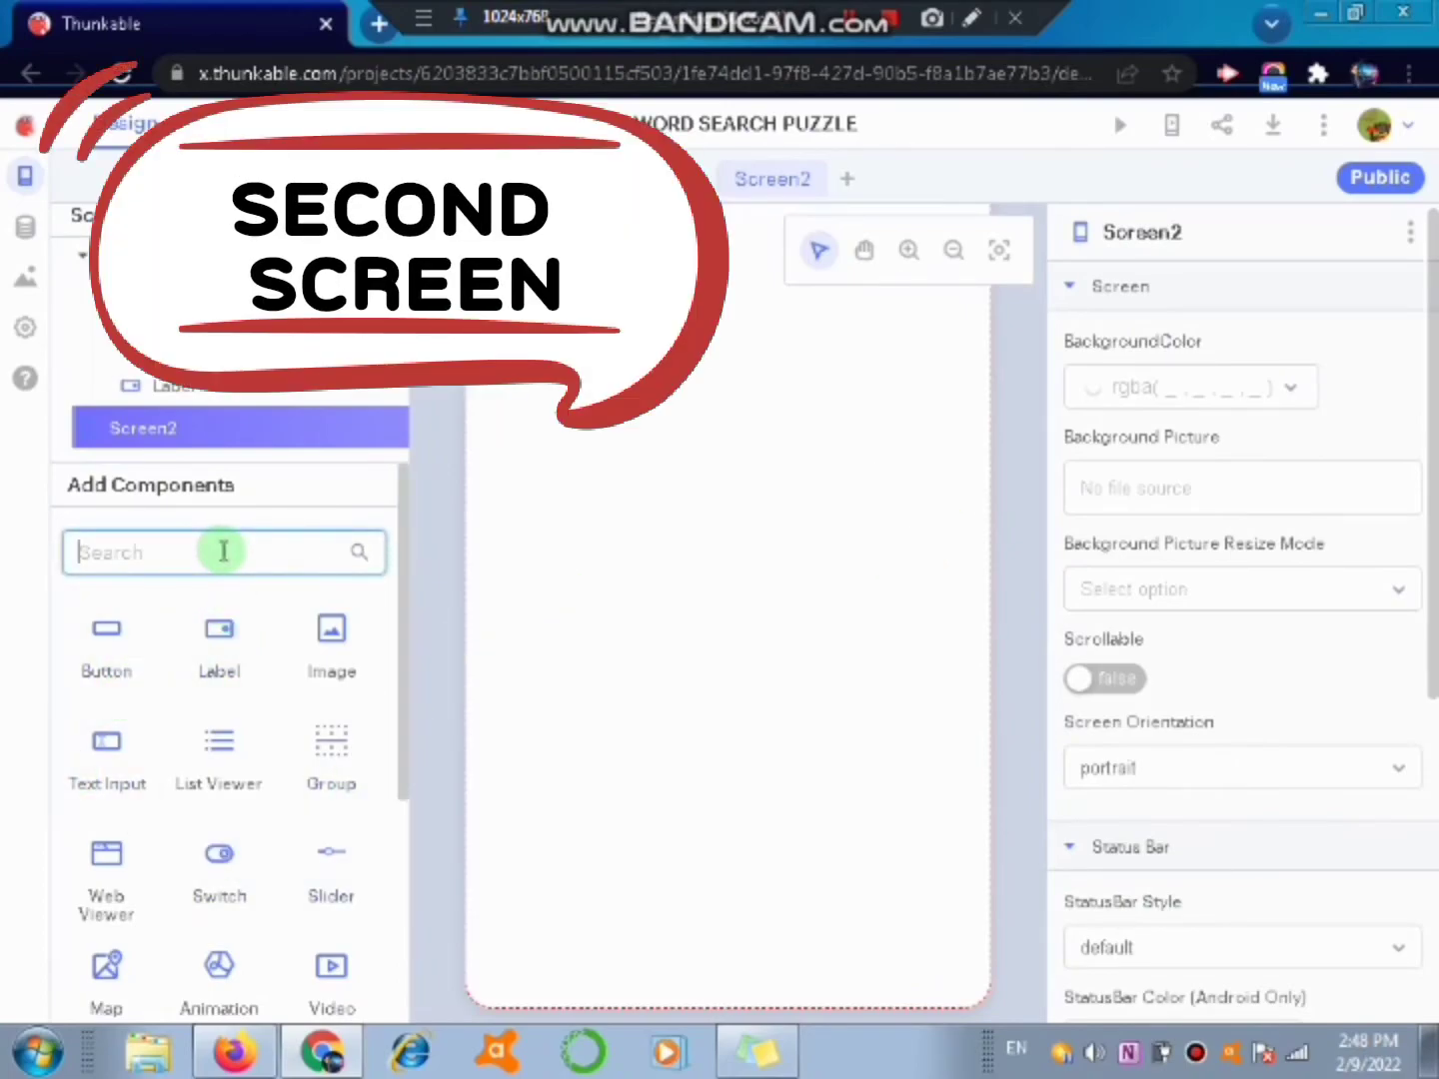
pyautogui.write('COLU')
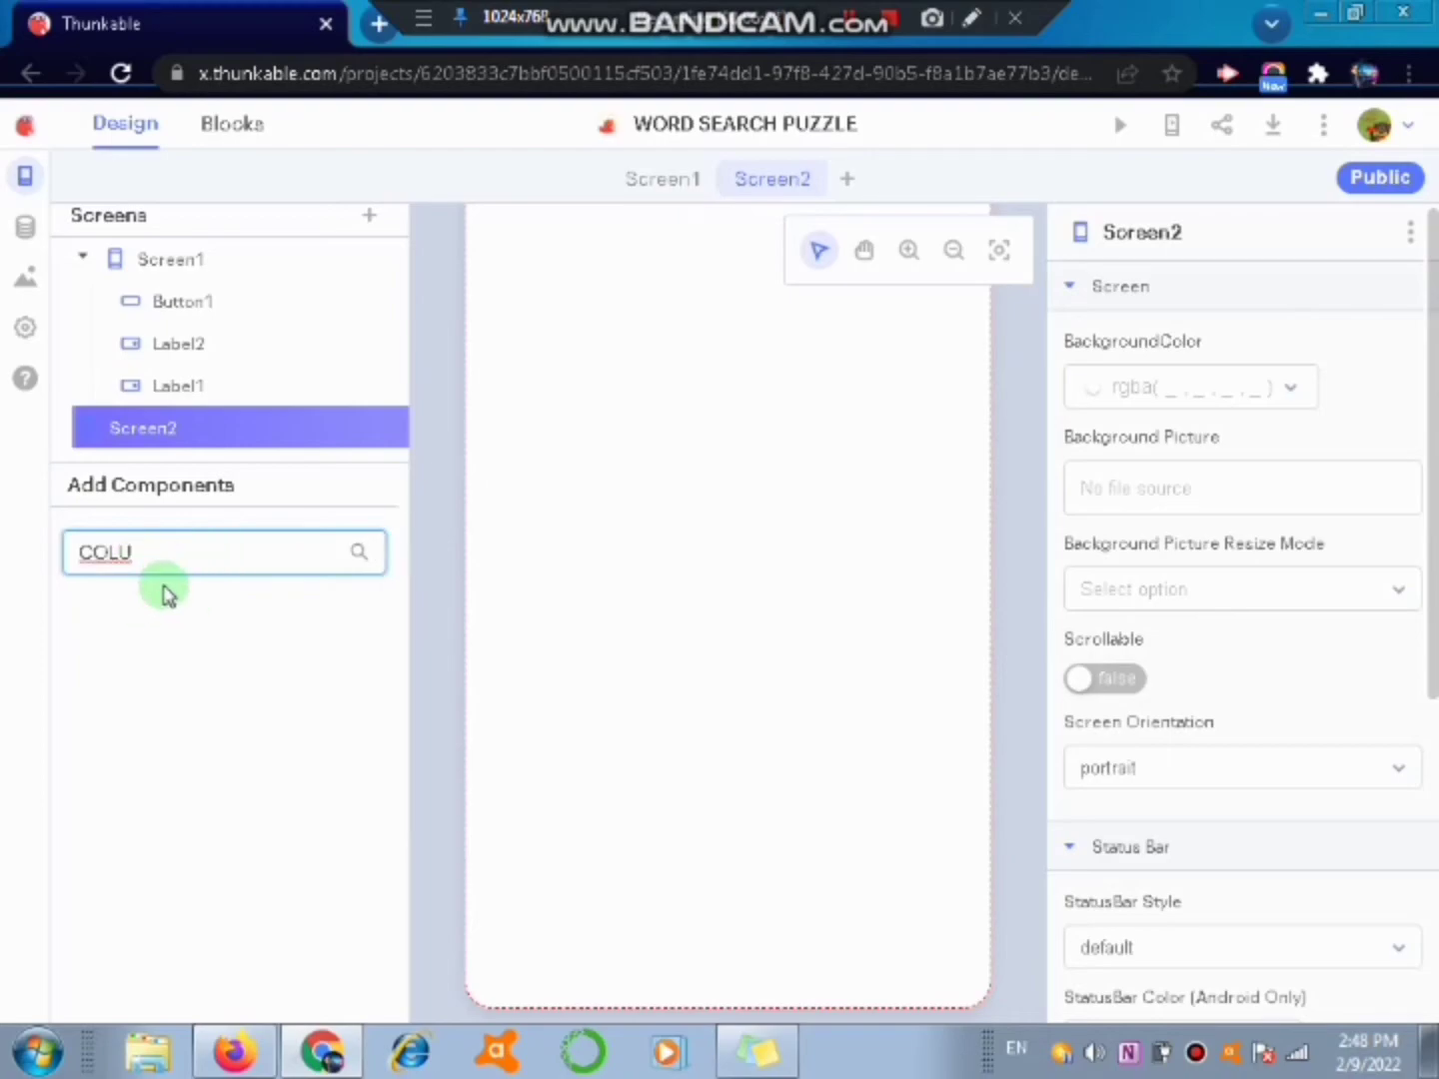
pyautogui.press('BackSpace')
pyautogui.press('BackSpace')
pyautogui.press('BackSpace')
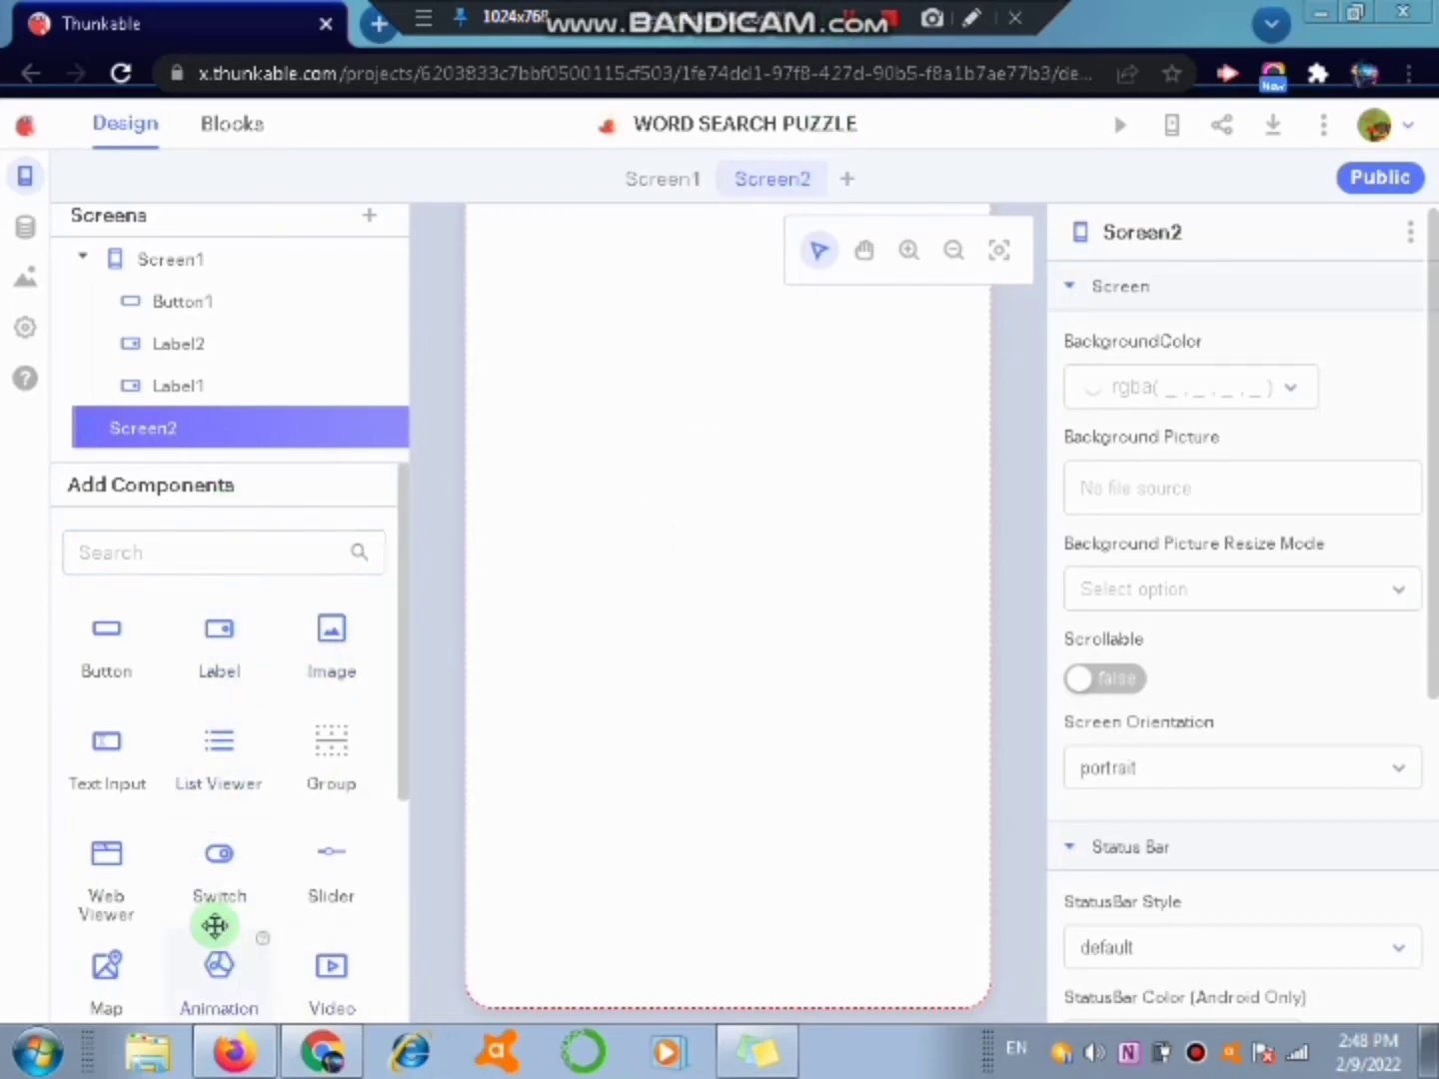
# - Add a Web Viewer component to Screen2 and enlarge it to about 349 wide by 629 high, nearly filling the screen
pyautogui.click(220, 550)
pyautogui.write('WEB')
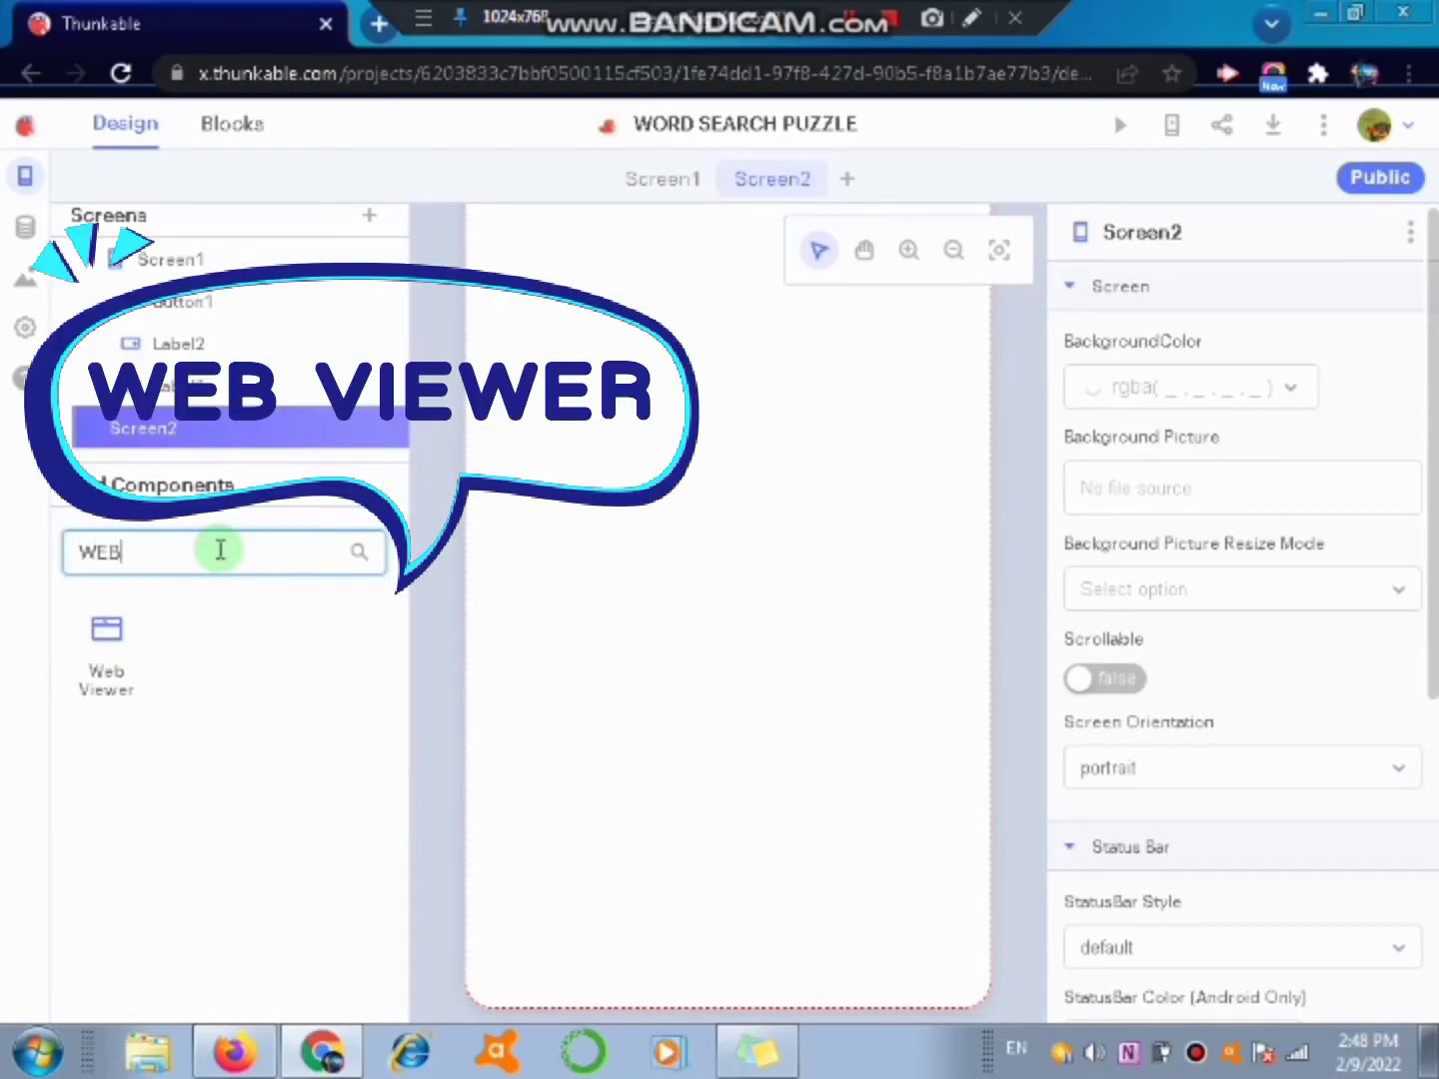
pyautogui.moveTo(85, 655); pyautogui.dragTo(735, 509)
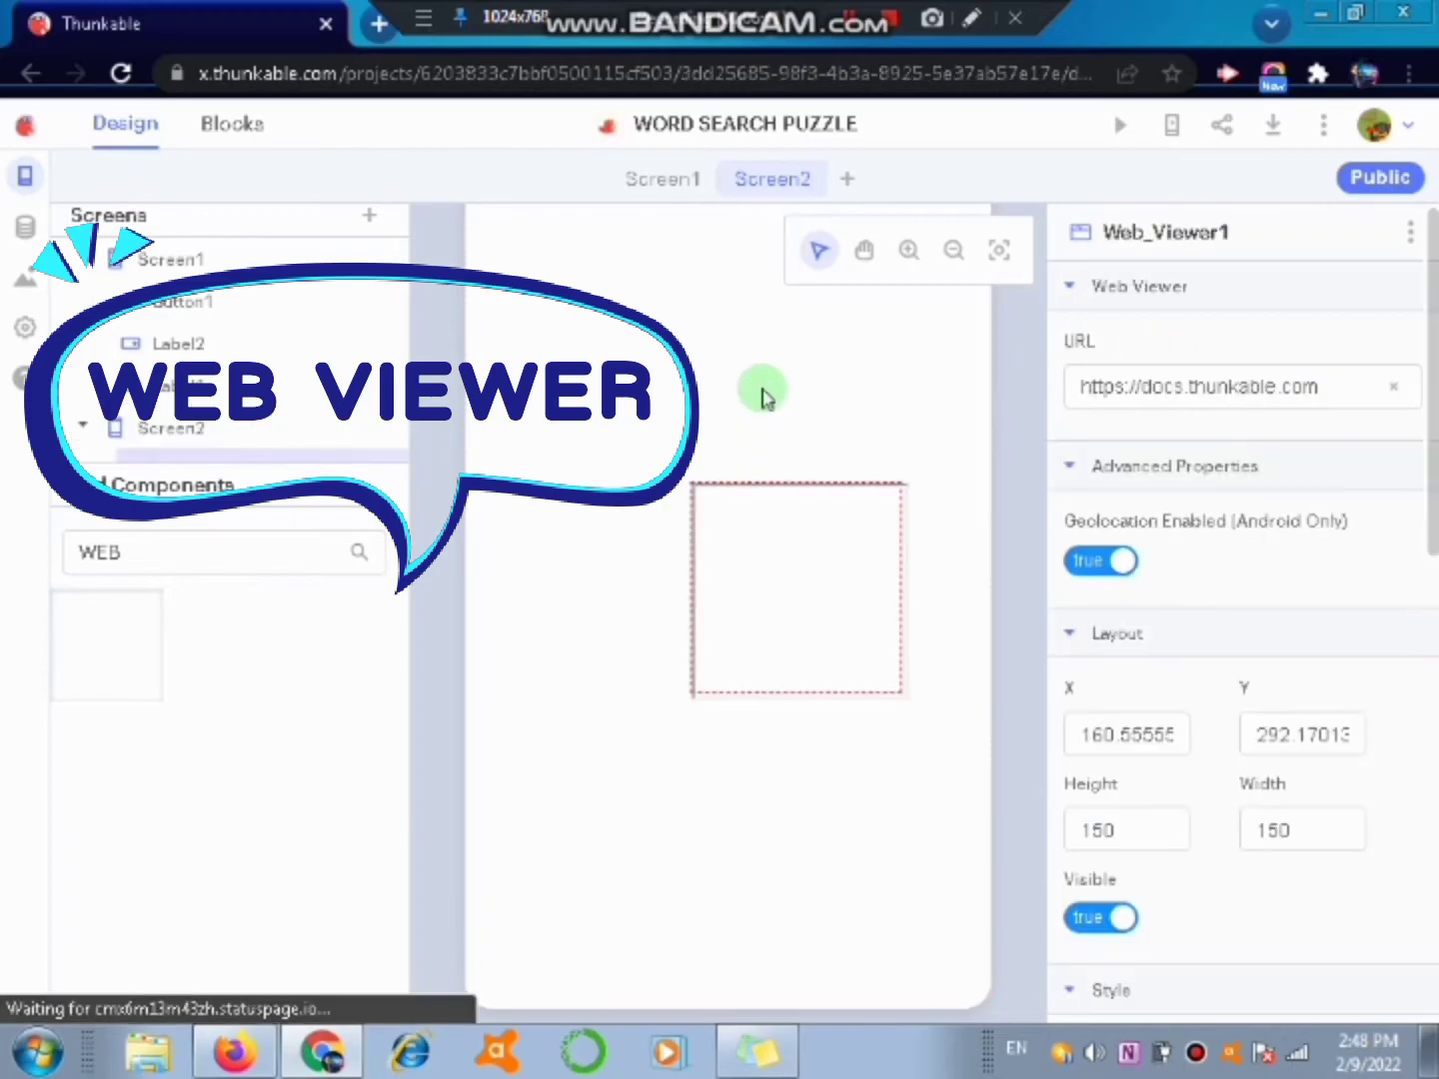
pyautogui.moveTo(690, 480); pyautogui.dragTo(575, 311)
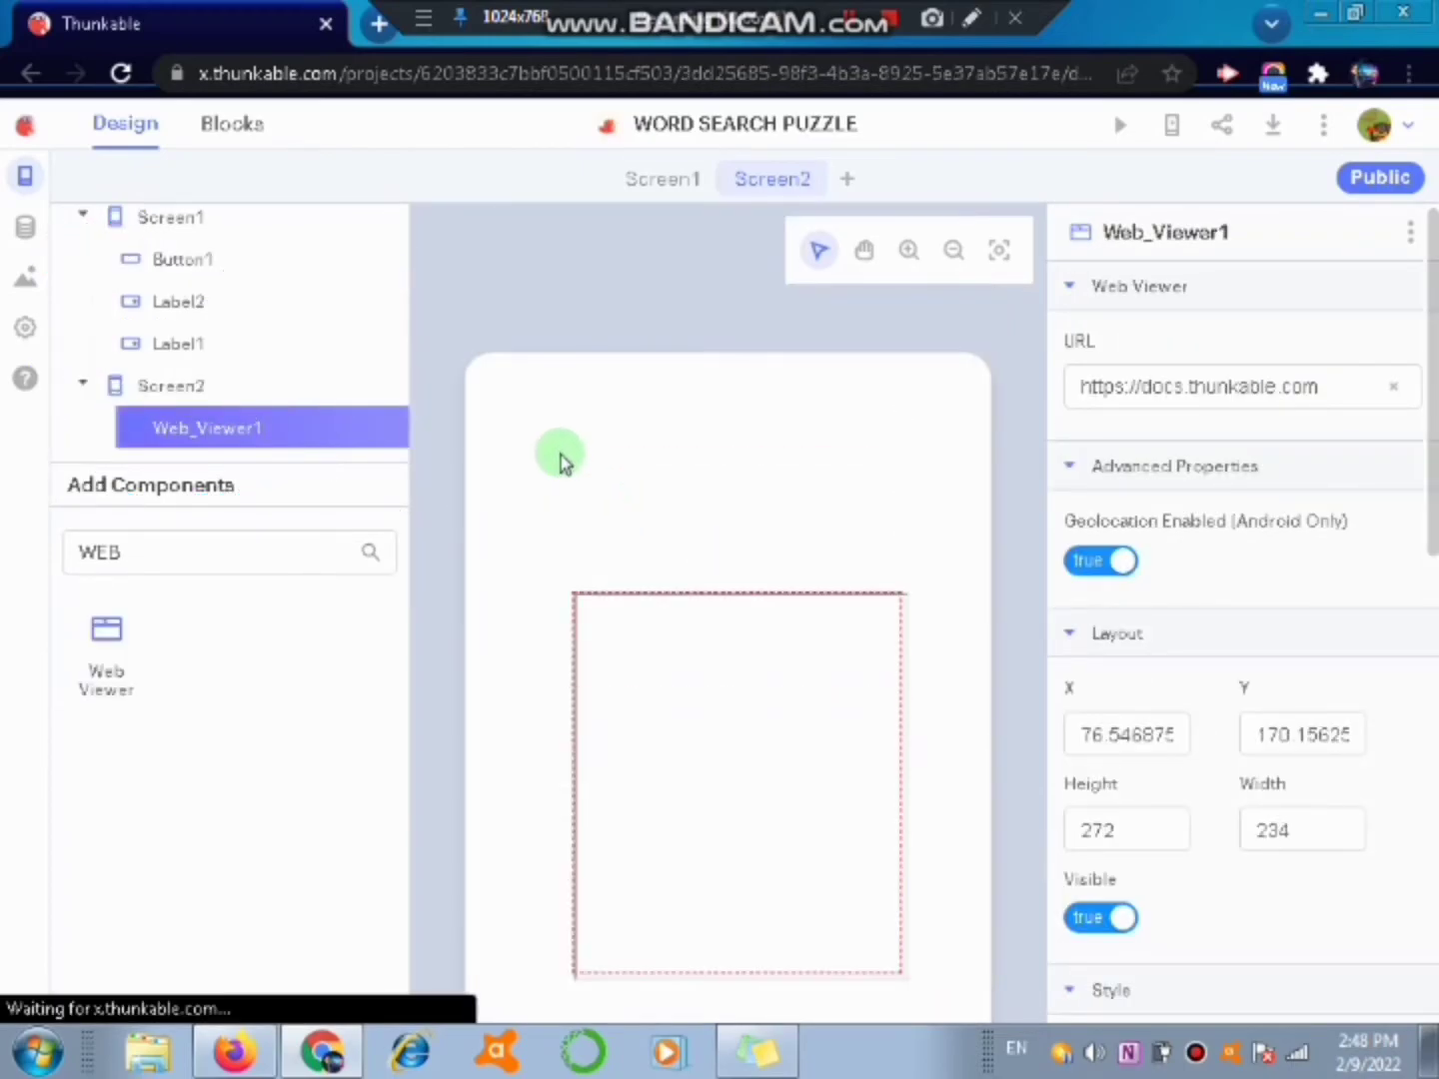
pyautogui.moveTo(574, 570); pyautogui.dragTo(497, 405)
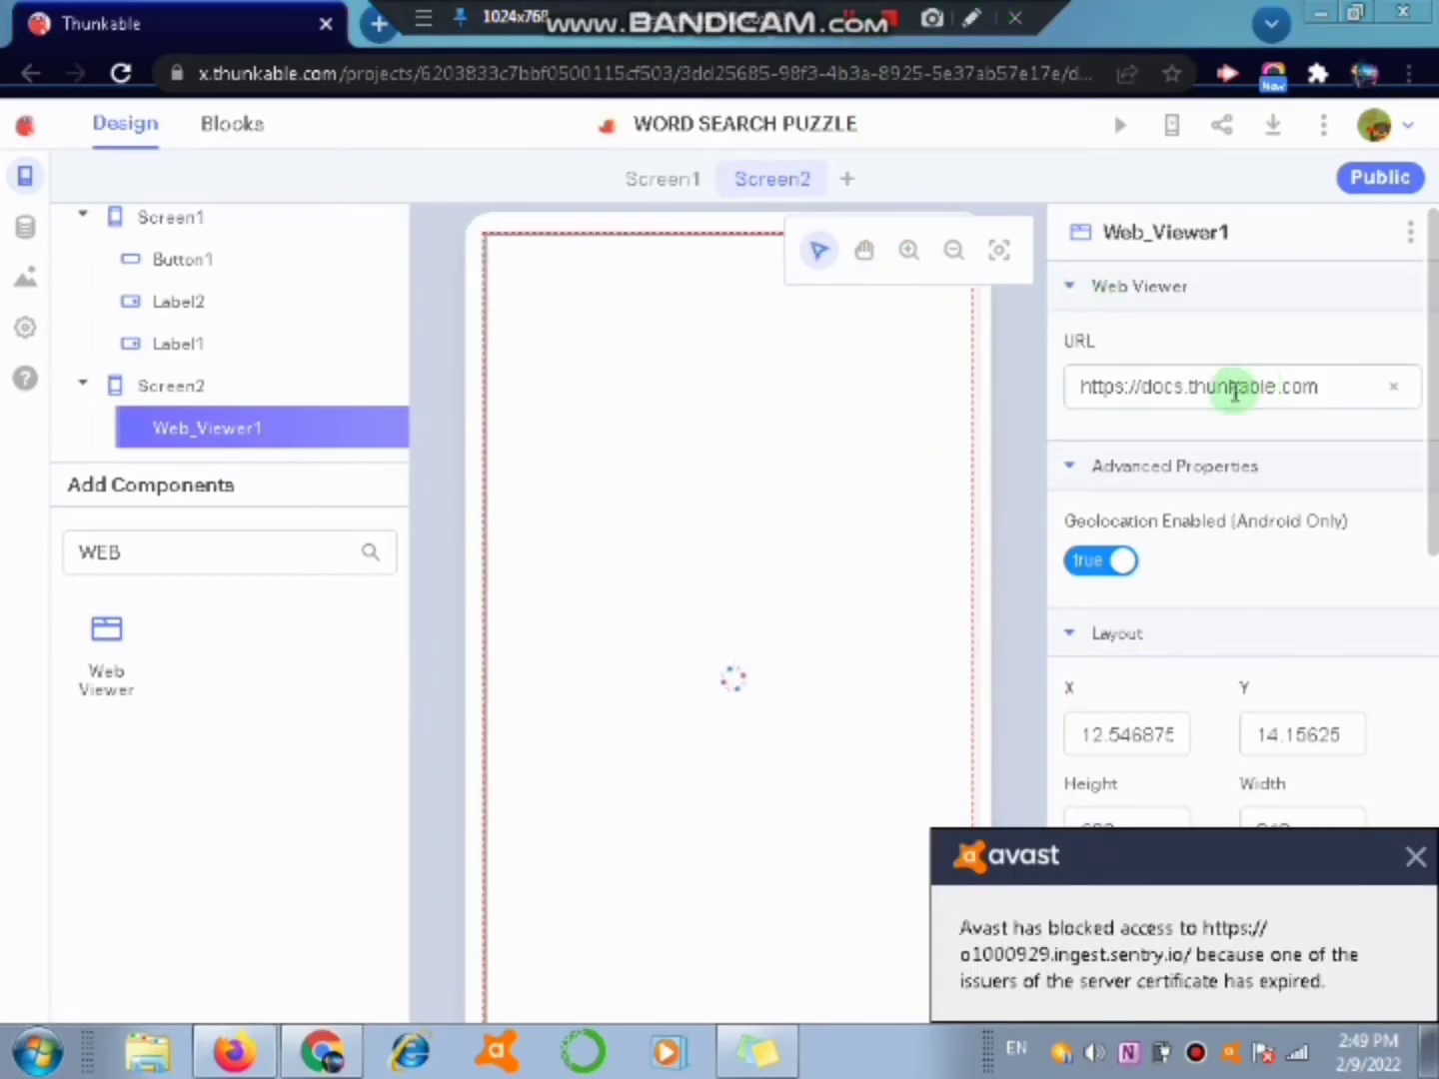
# - Clear the web viewer's URL and copy the space exploration puzzle's play link from the Word Search Maker page in Firefox
pyautogui.moveTo(1067, 342); pyautogui.dragTo(1106, 350)
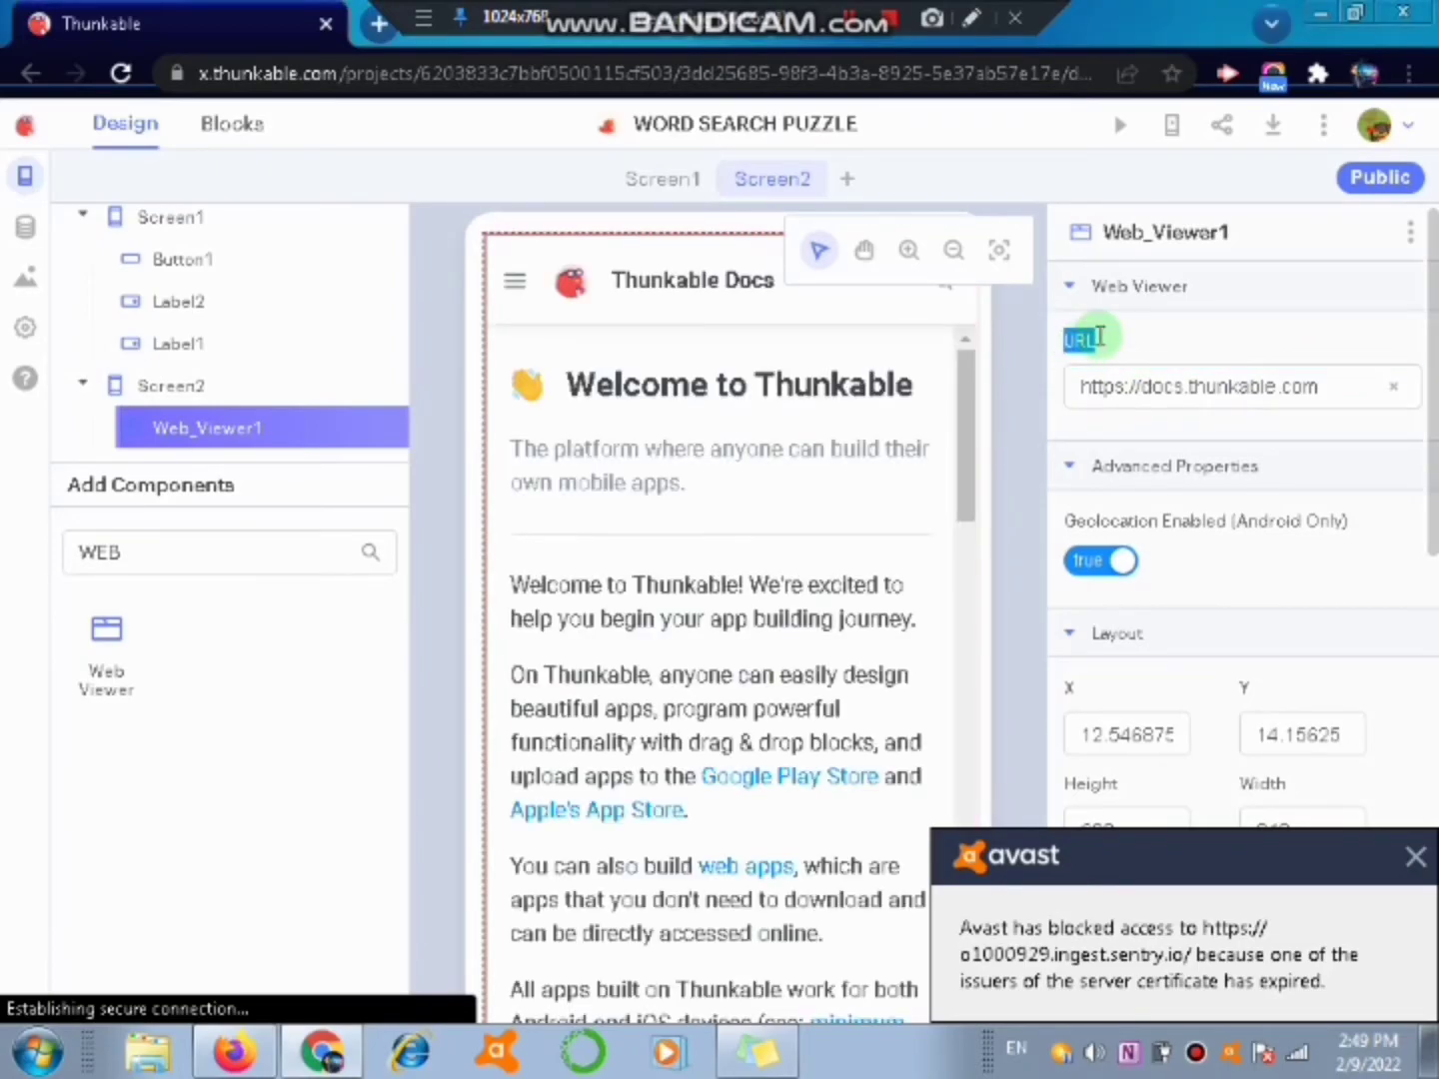
pyautogui.click(1393, 386)
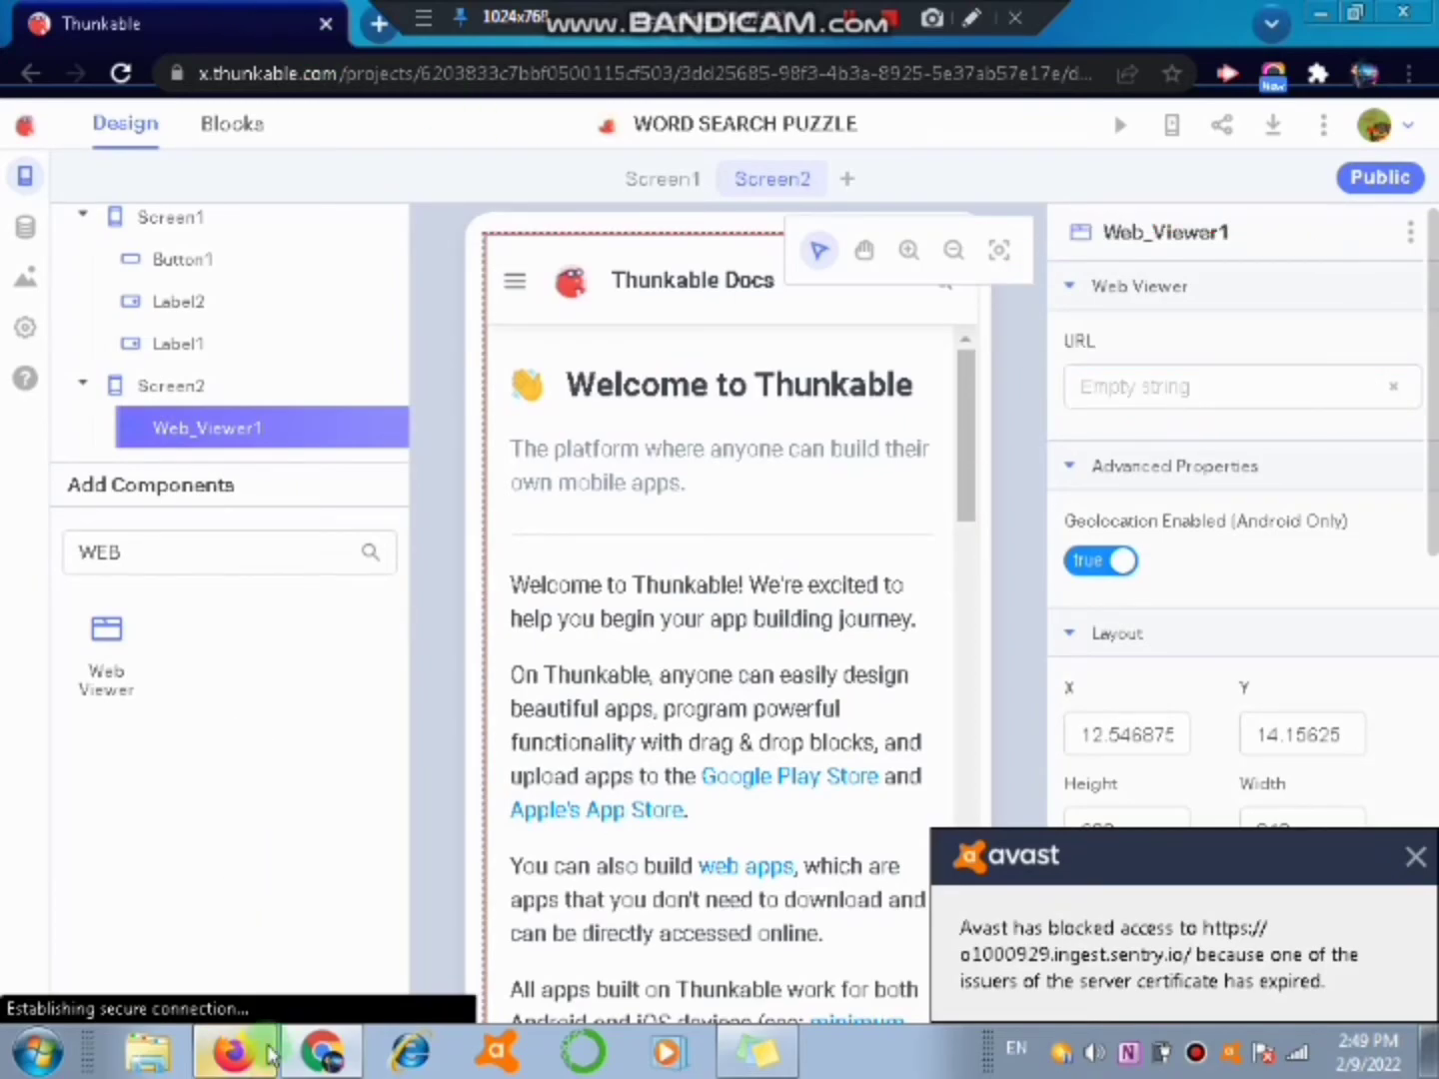
pyautogui.click(233, 1051)
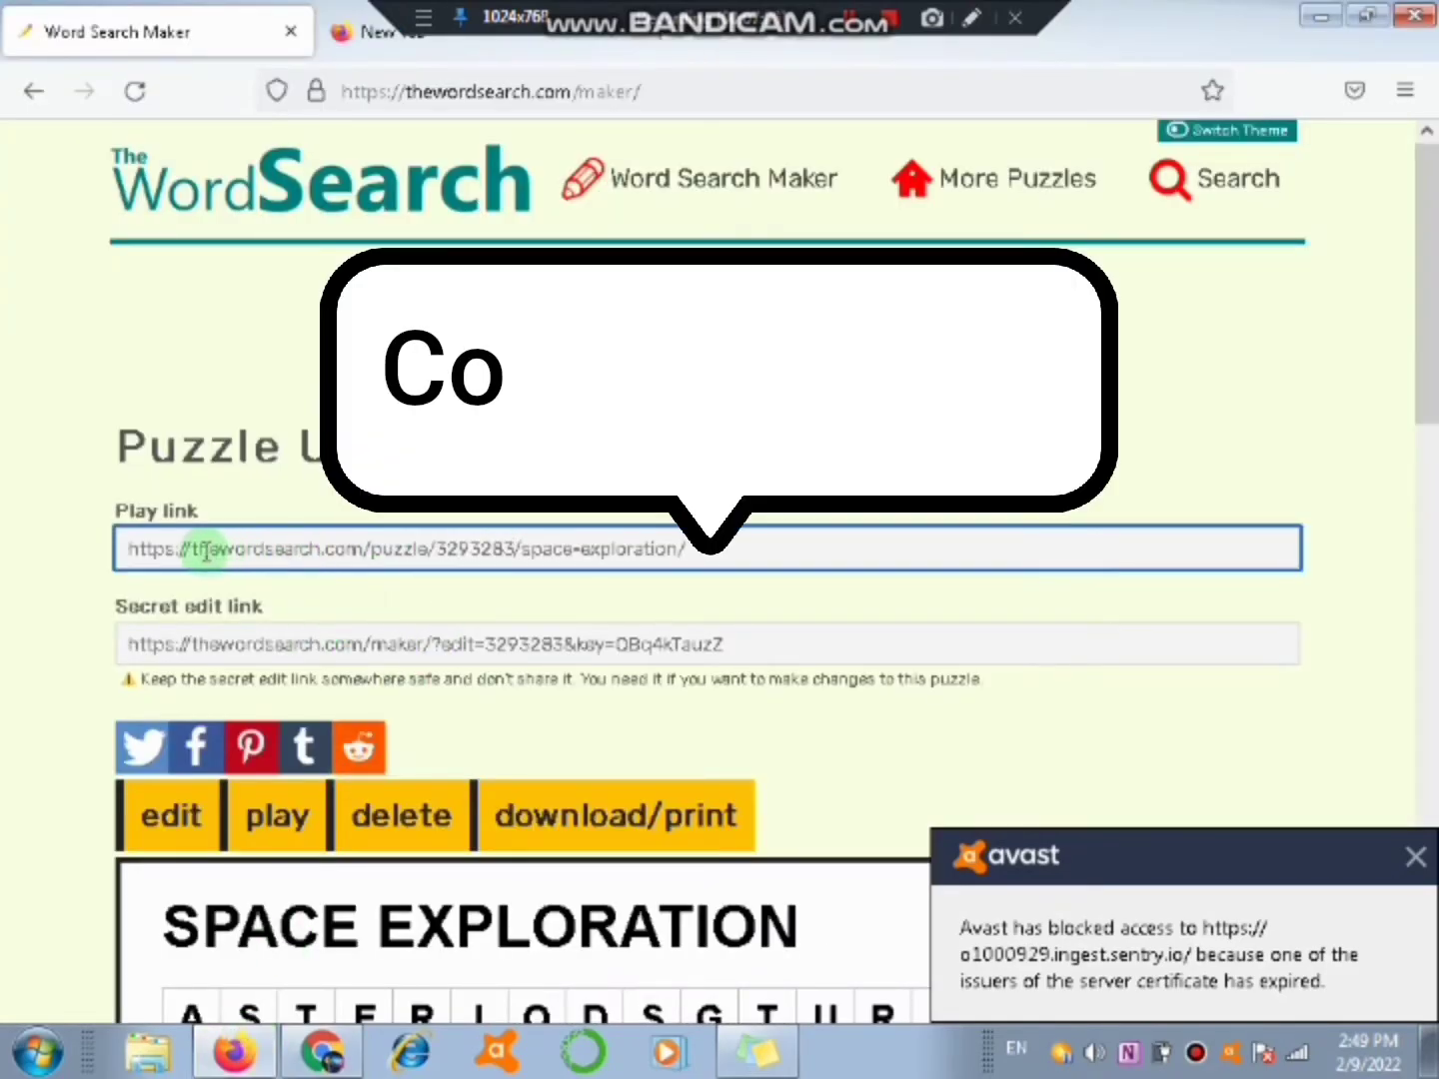
pyautogui.moveTo(129, 550); pyautogui.dragTo(675, 551)
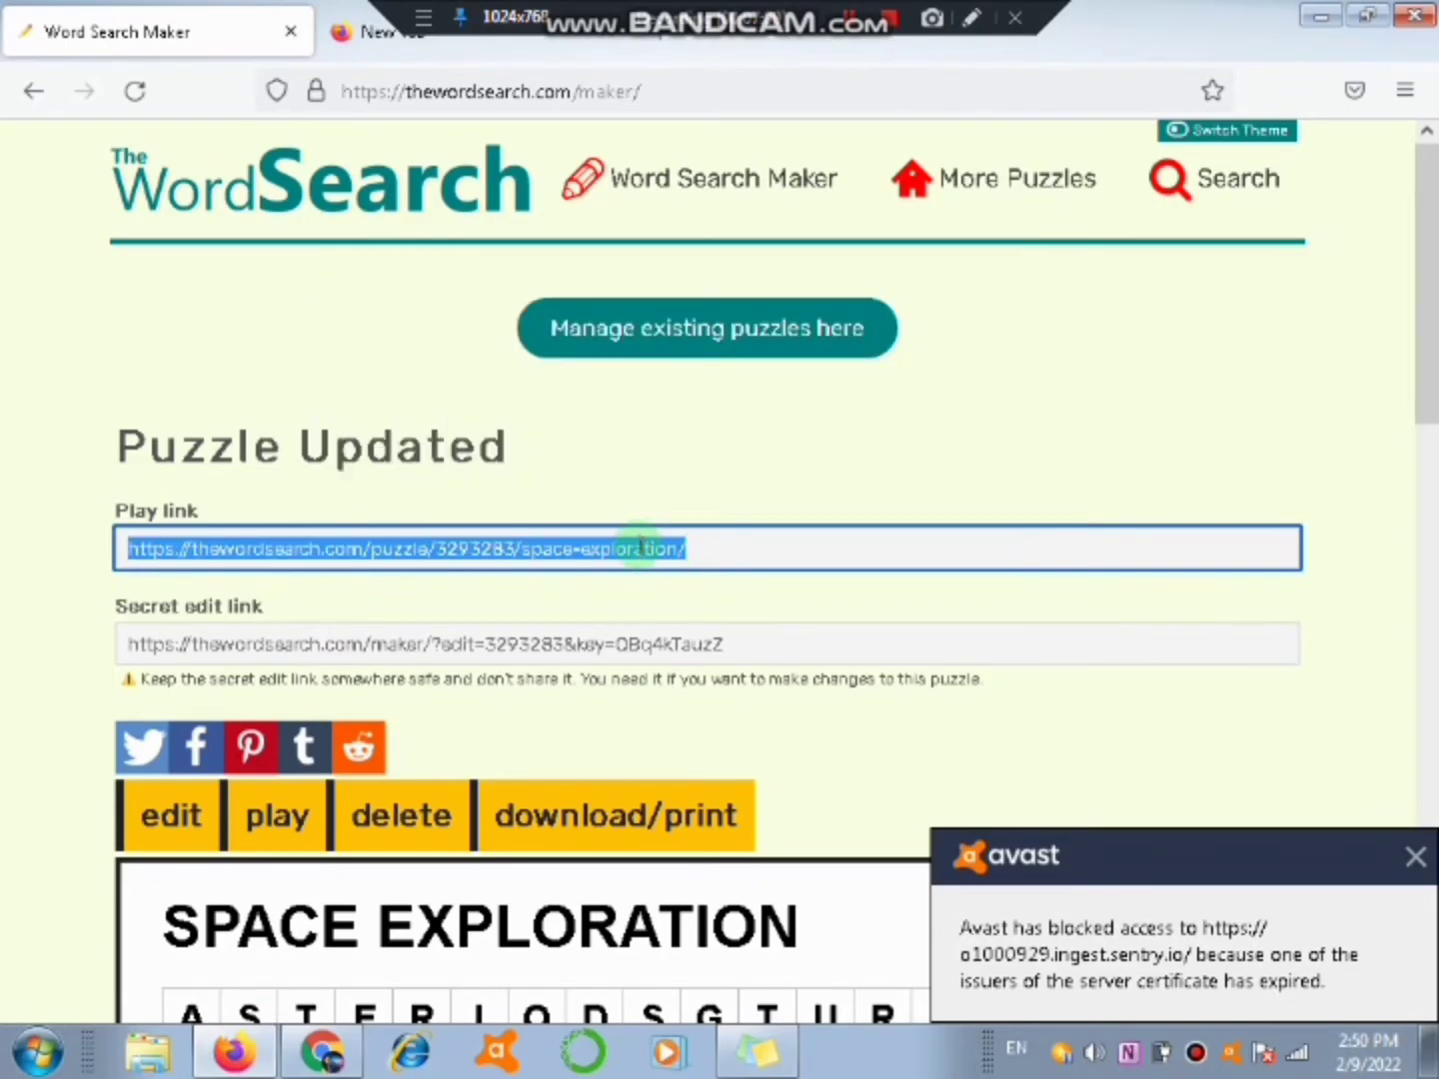
pyautogui.rightClick(647, 550)
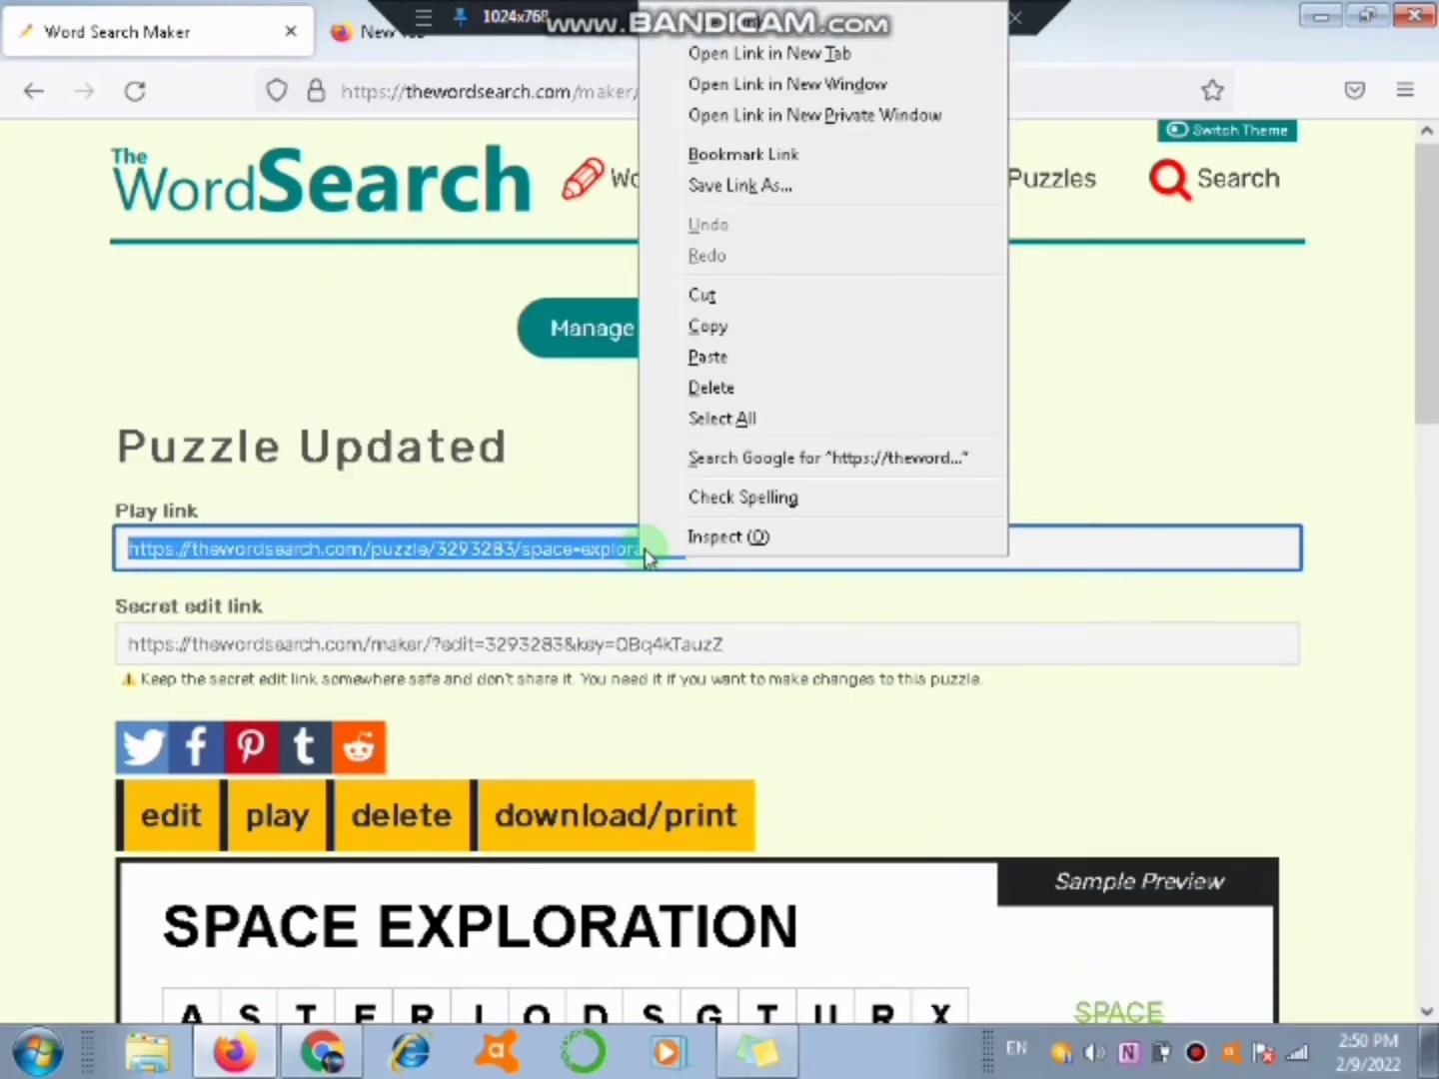
pyautogui.click(441, 355)
pyautogui.click(445, 343)
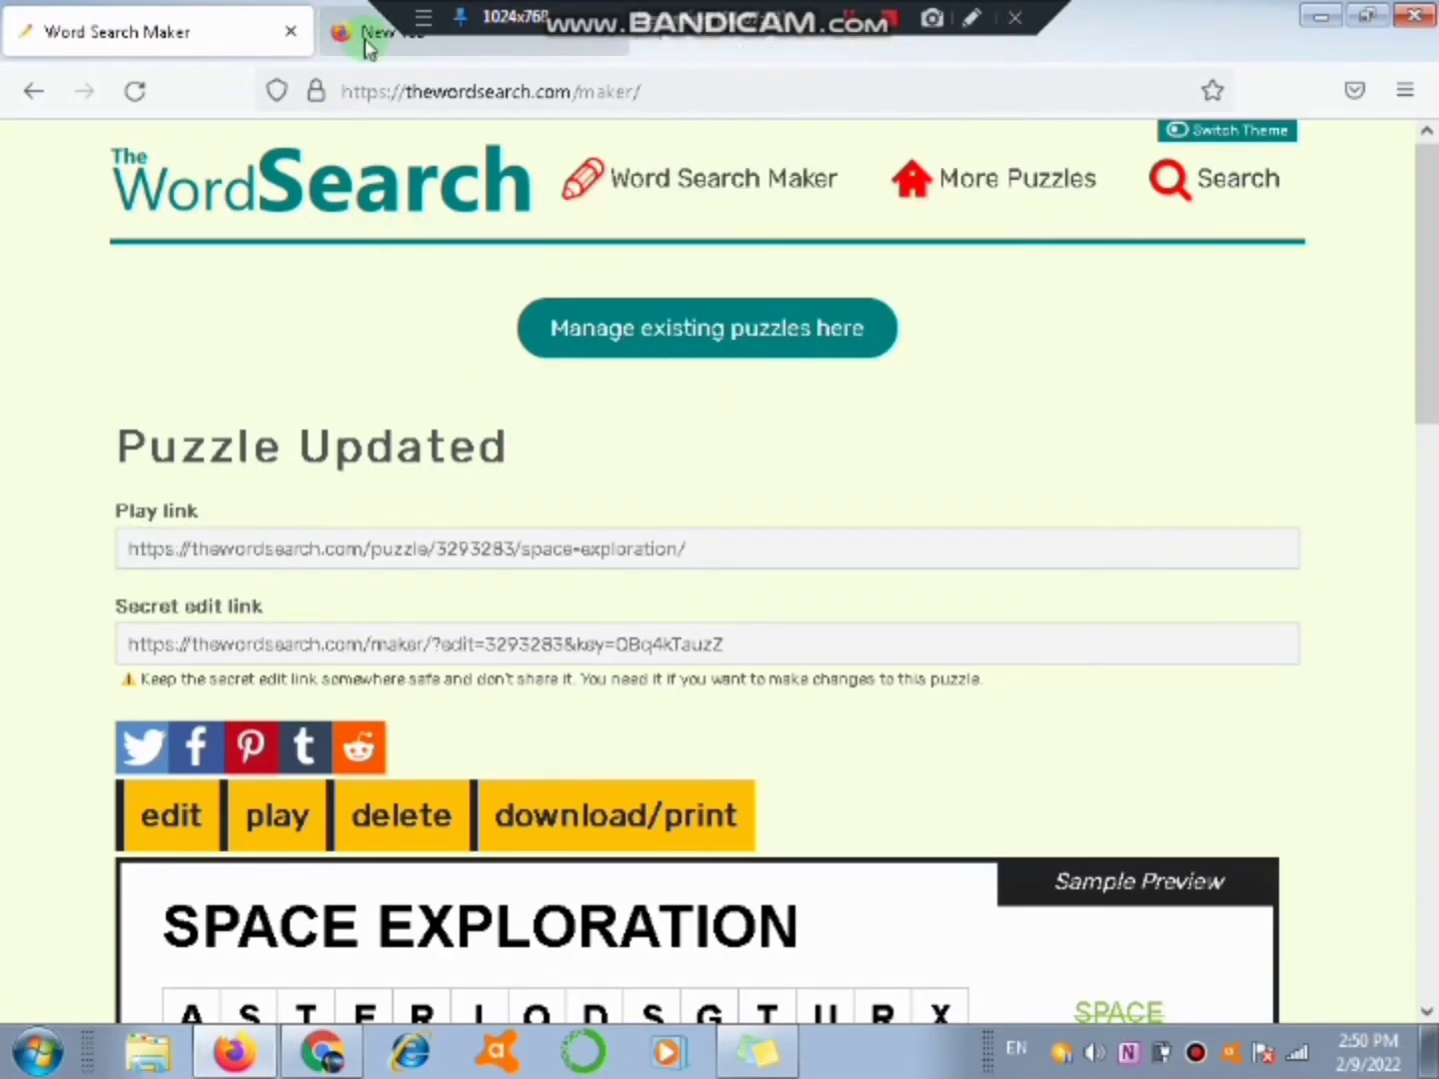
# - Switch back to Thunkable in Chrome and paste the copied play link as Web_Viewer1's URL
pyautogui.click(321, 1052)
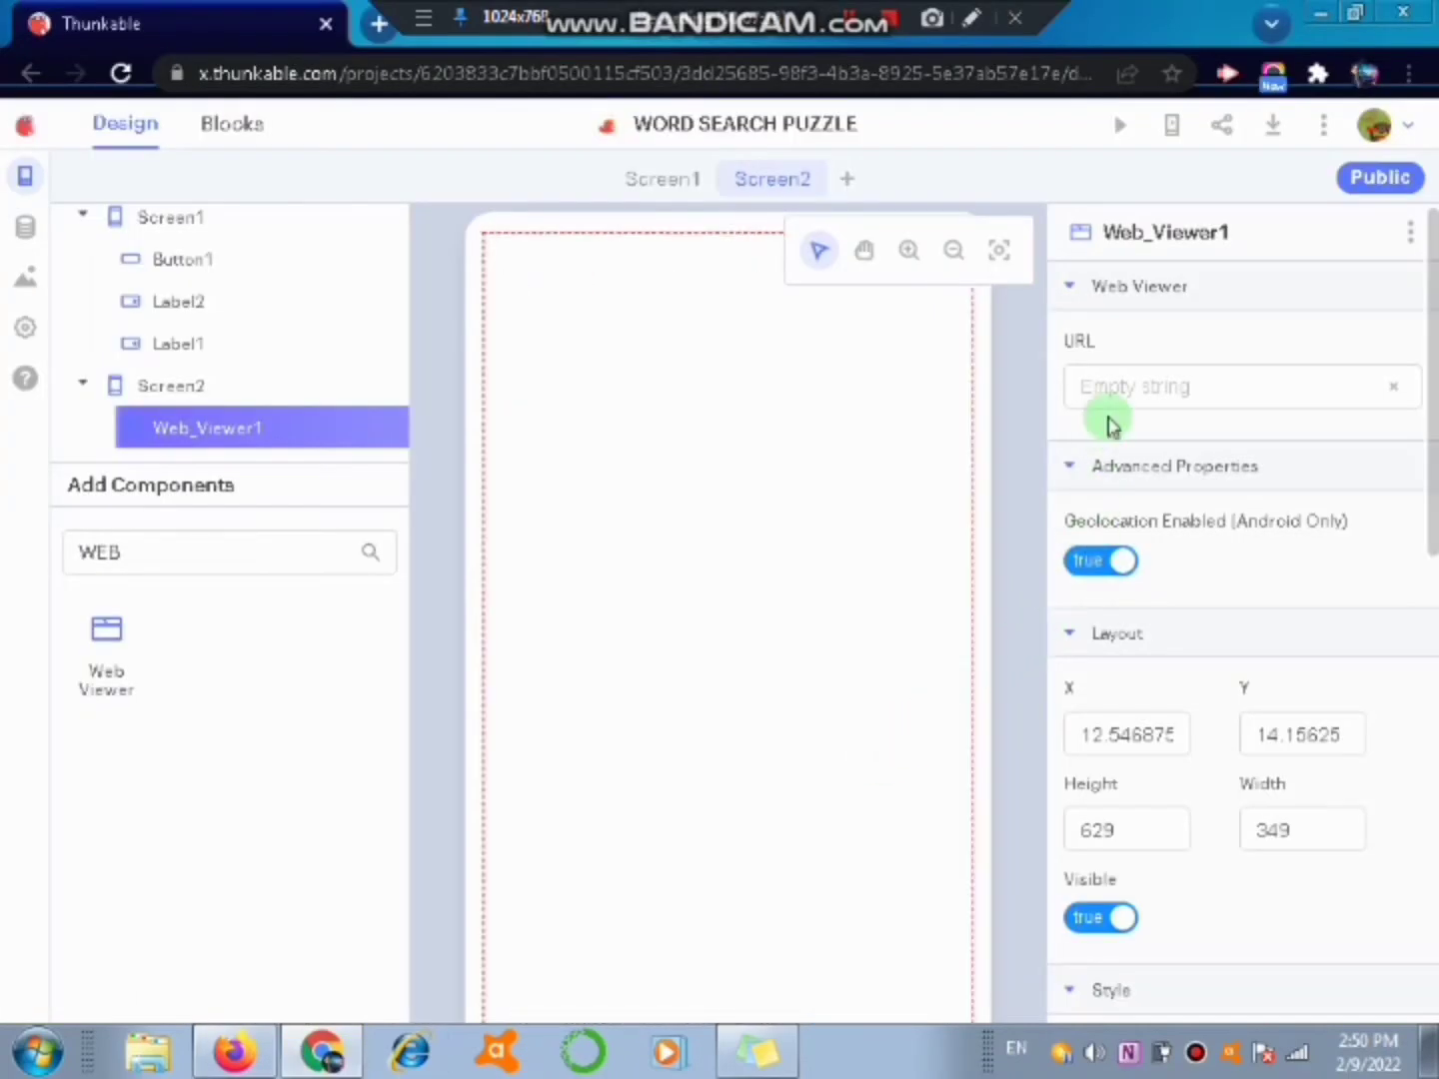
pyautogui.click(1127, 384)
pyautogui.rightClick(1126, 386)
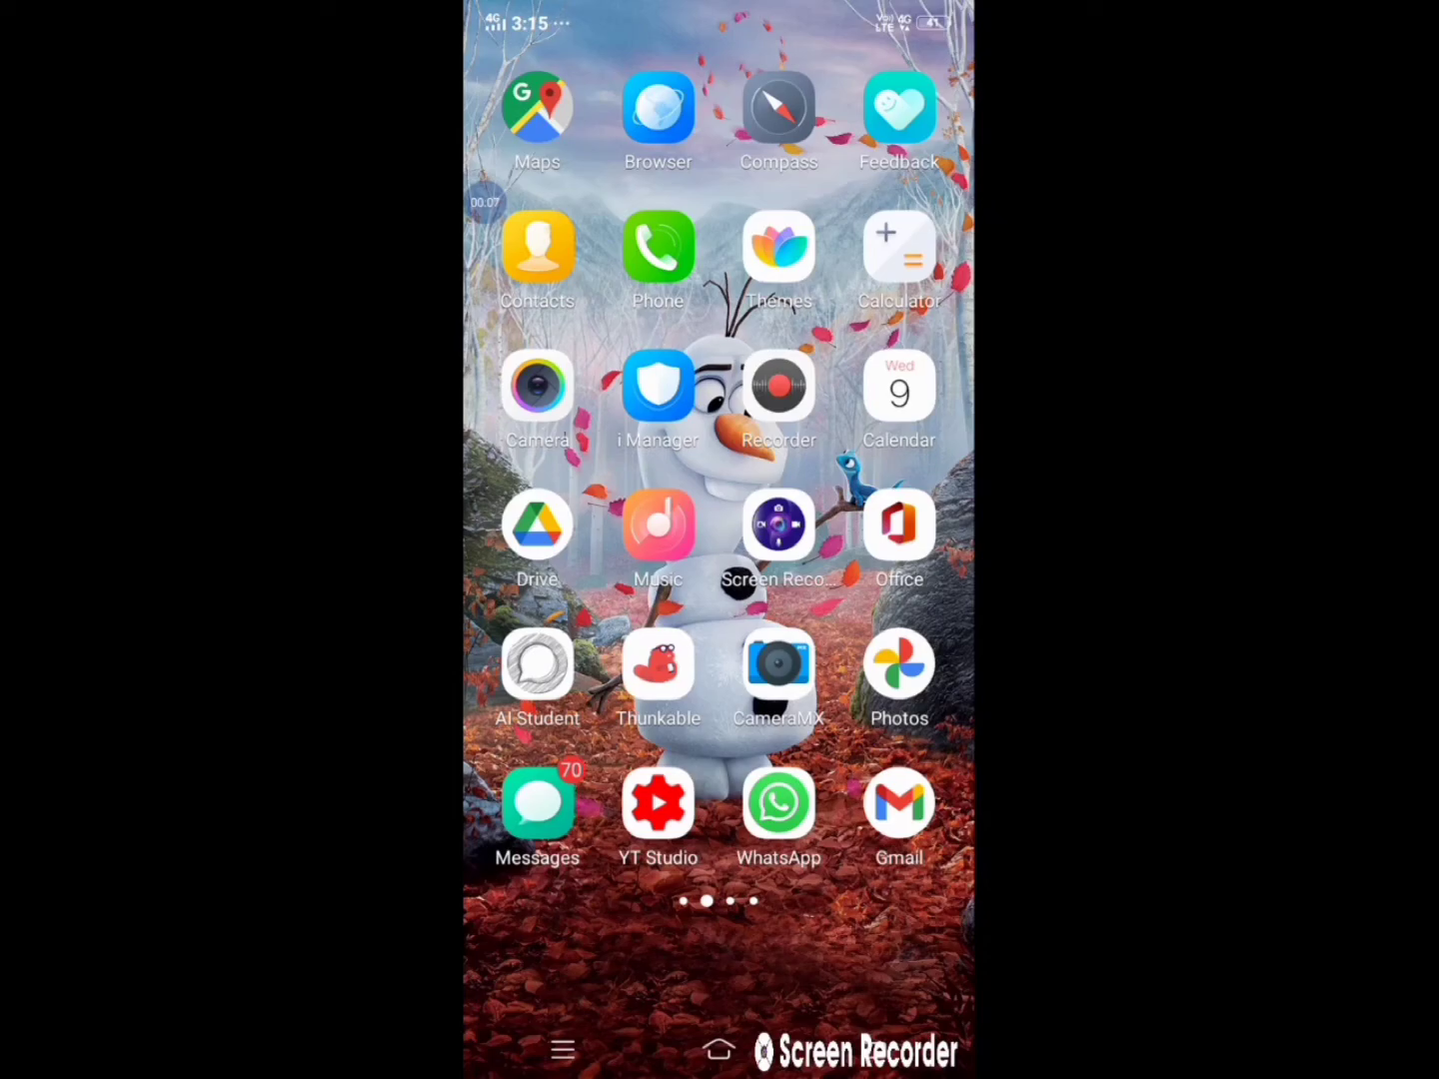
# - Open the WORD SEARCH PUZZLE project in the Thunkable phone app and test its LET'S PLAY button
pyautogui.click(657, 664)
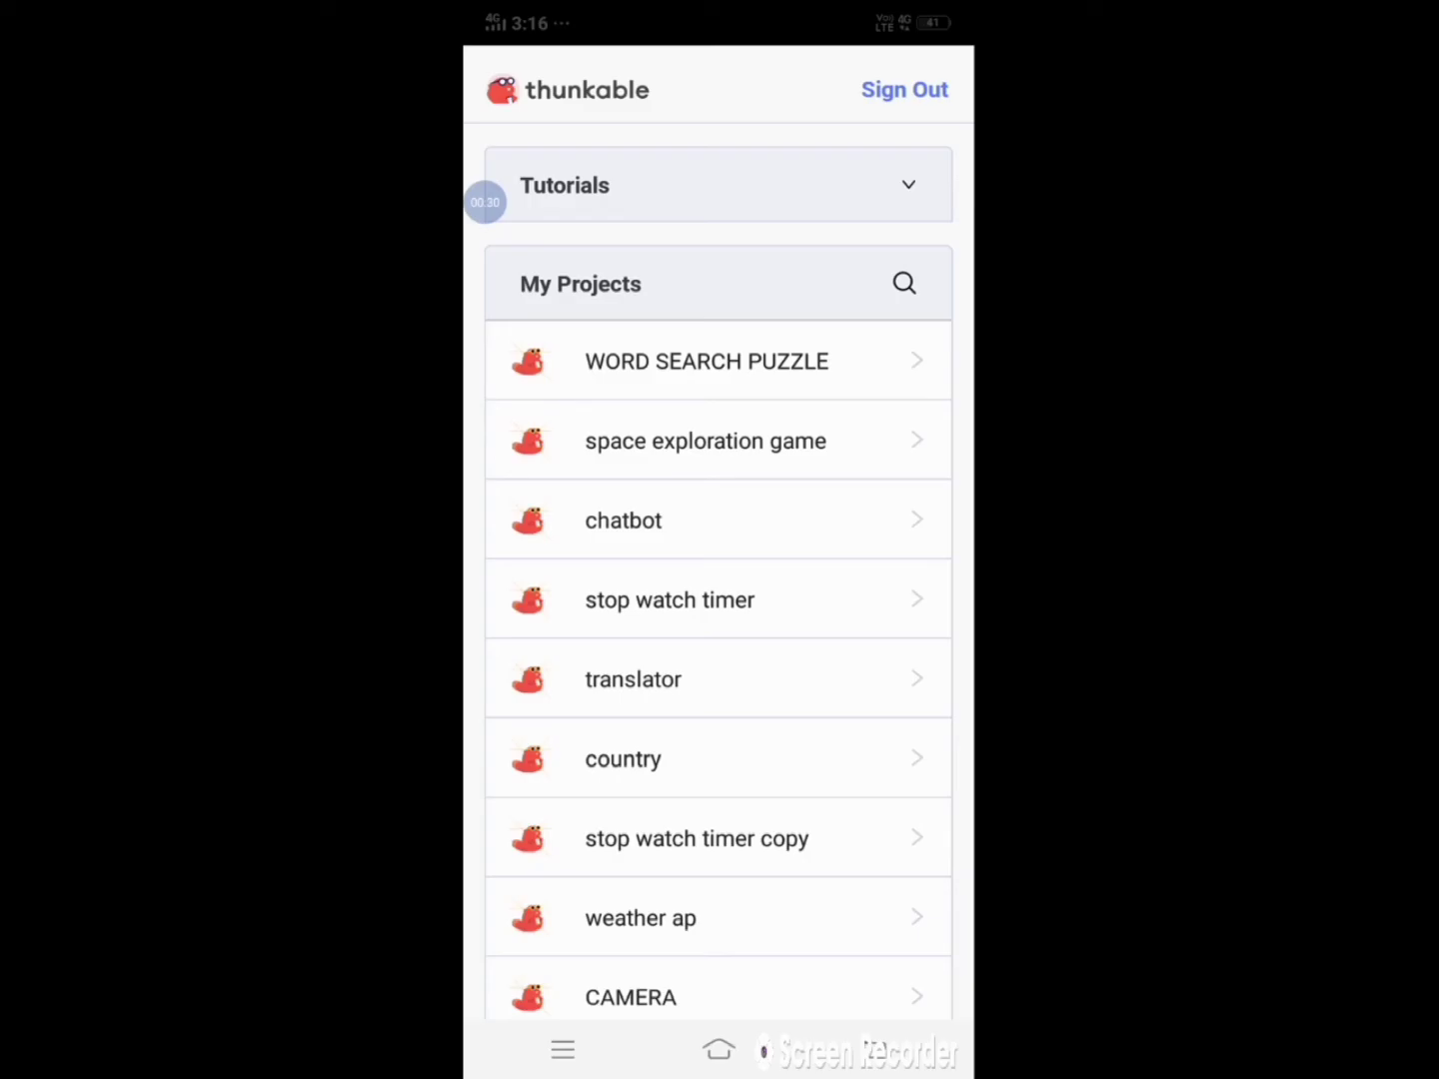
pyautogui.click(706, 361)
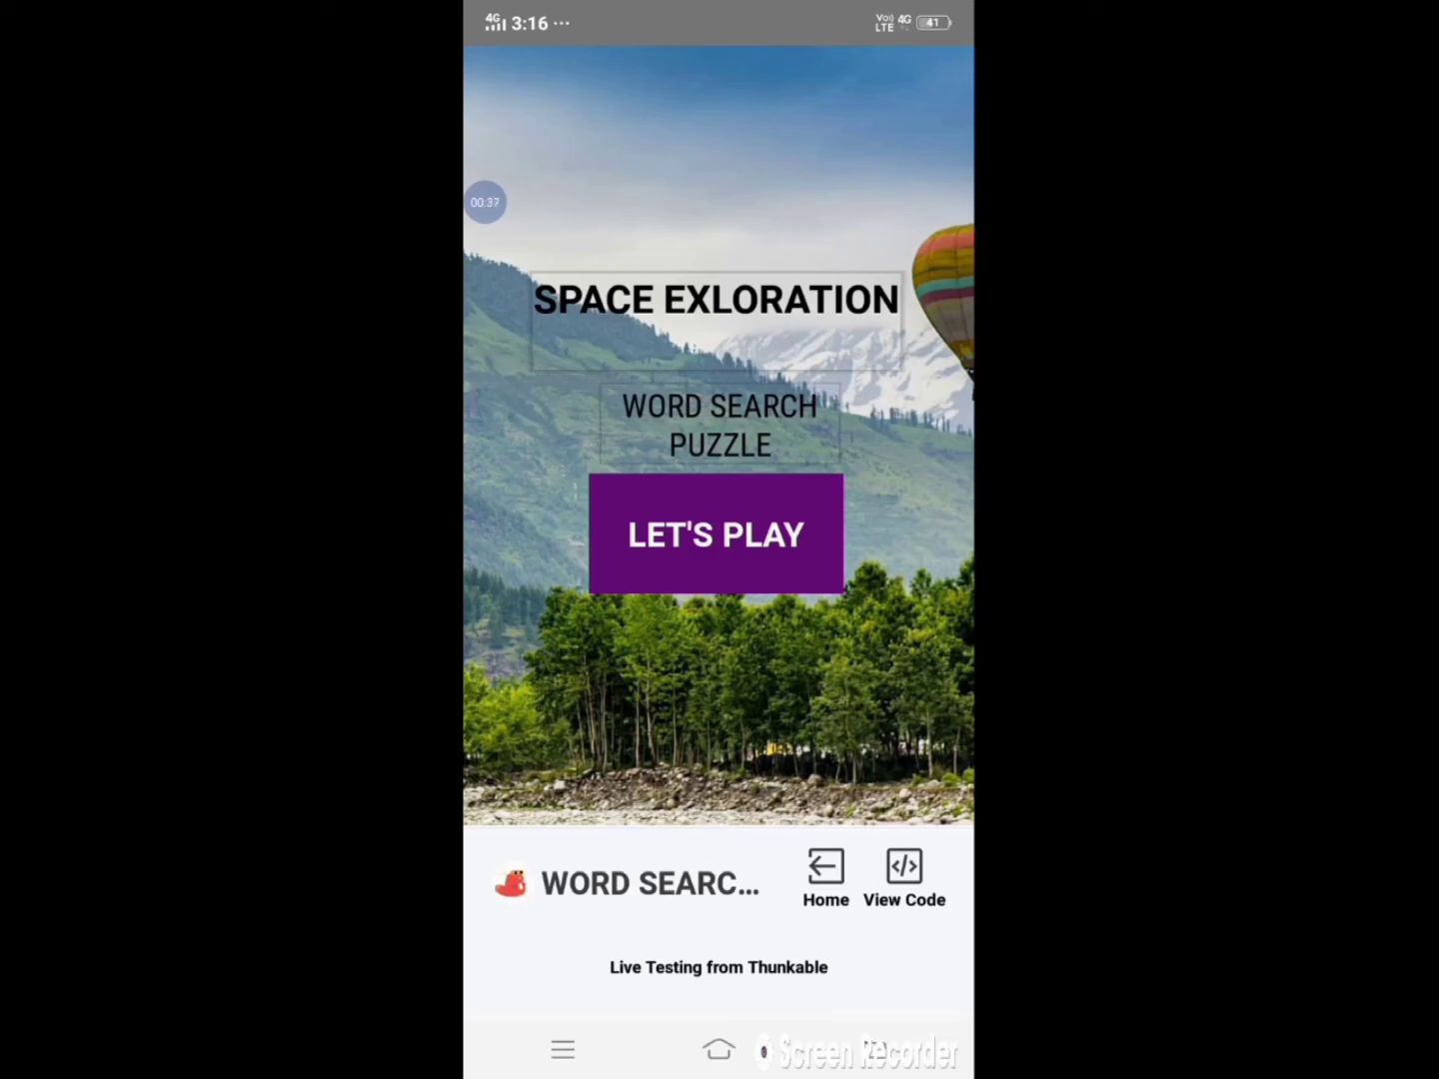
pyautogui.click(715, 535)
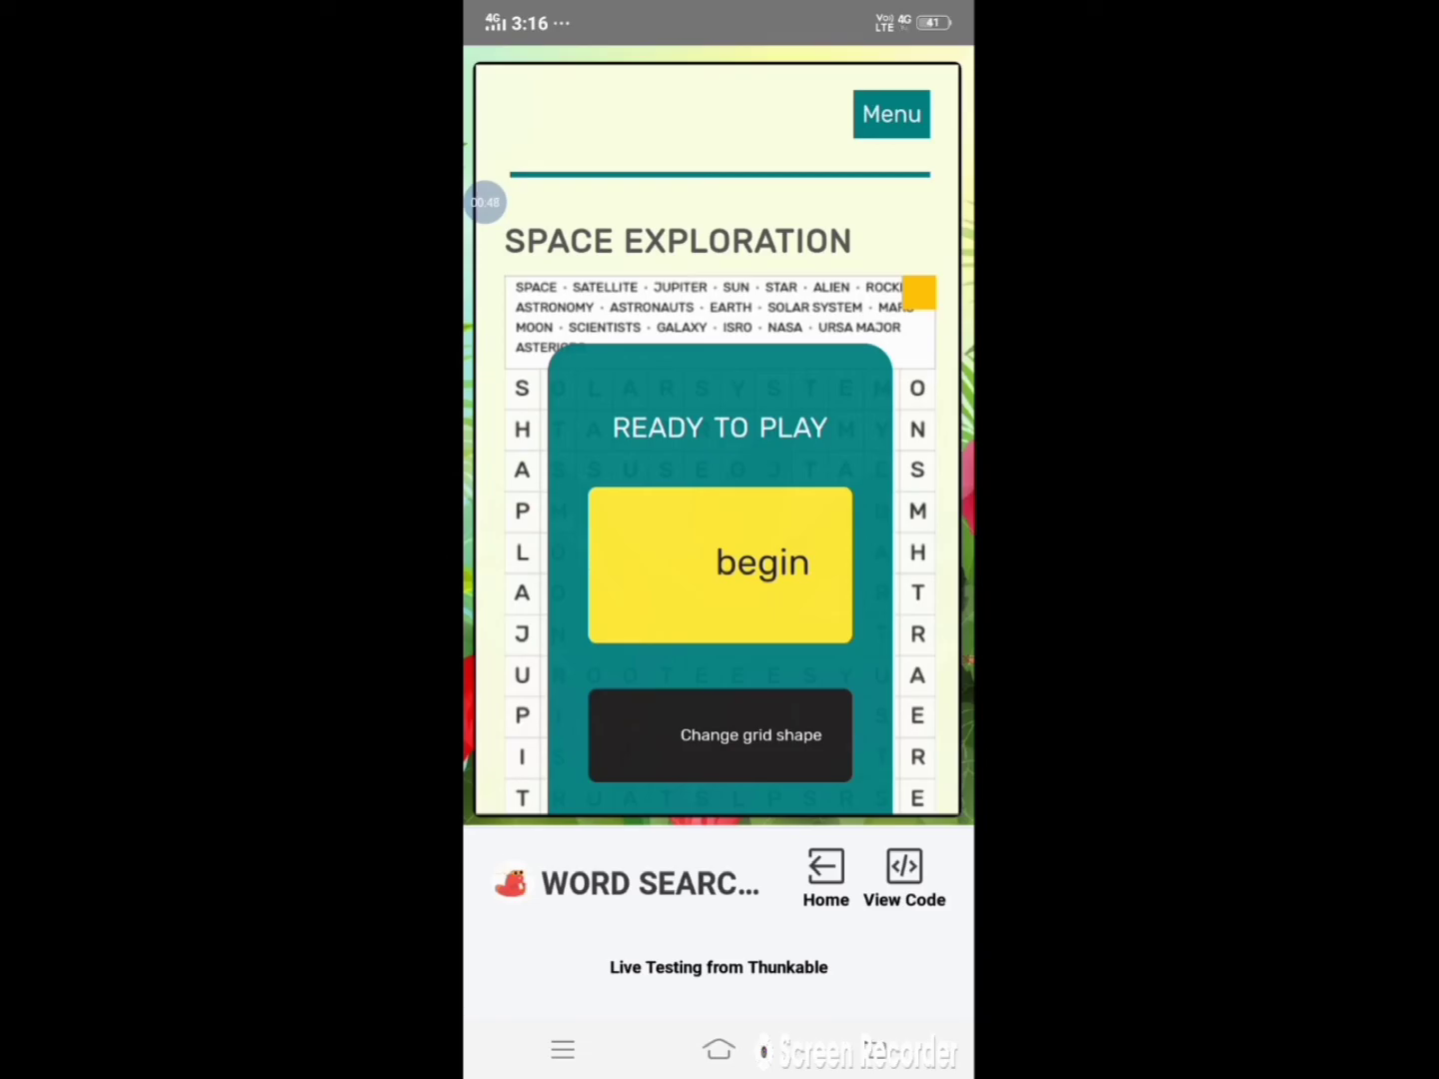
# - Look over the space exploration puzzle's start page and begin the game
pyautogui.scroll(-10, 720, 500)
pyautogui.scroll(10, 719, 500)
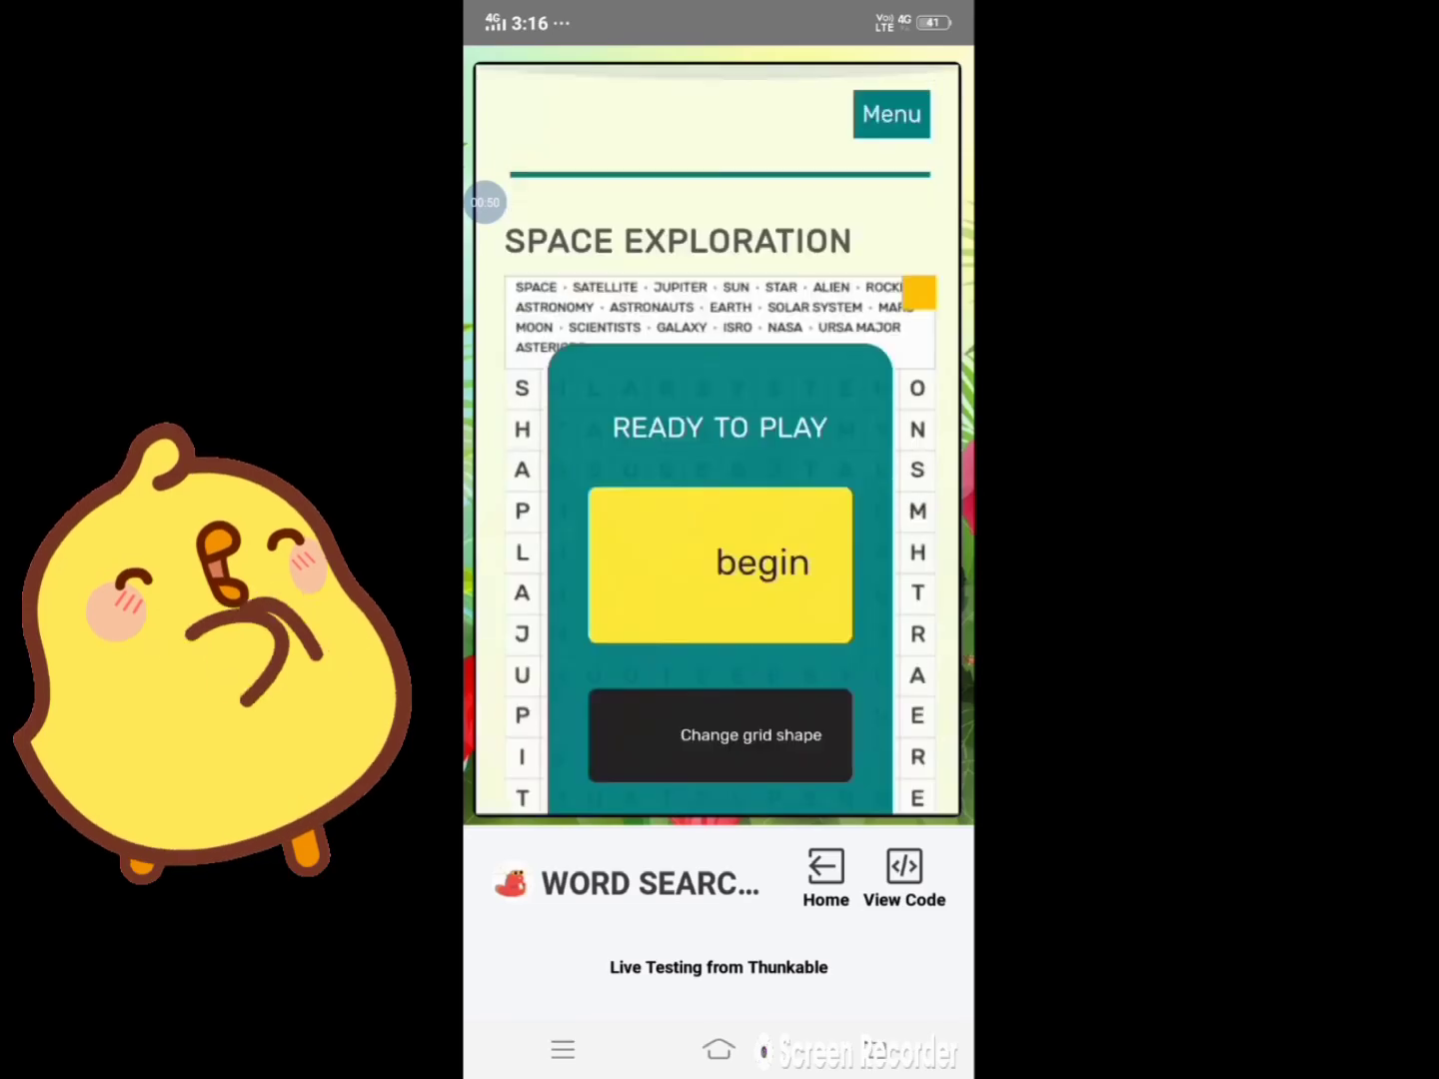
pyautogui.scroll(-2, 720, 500)
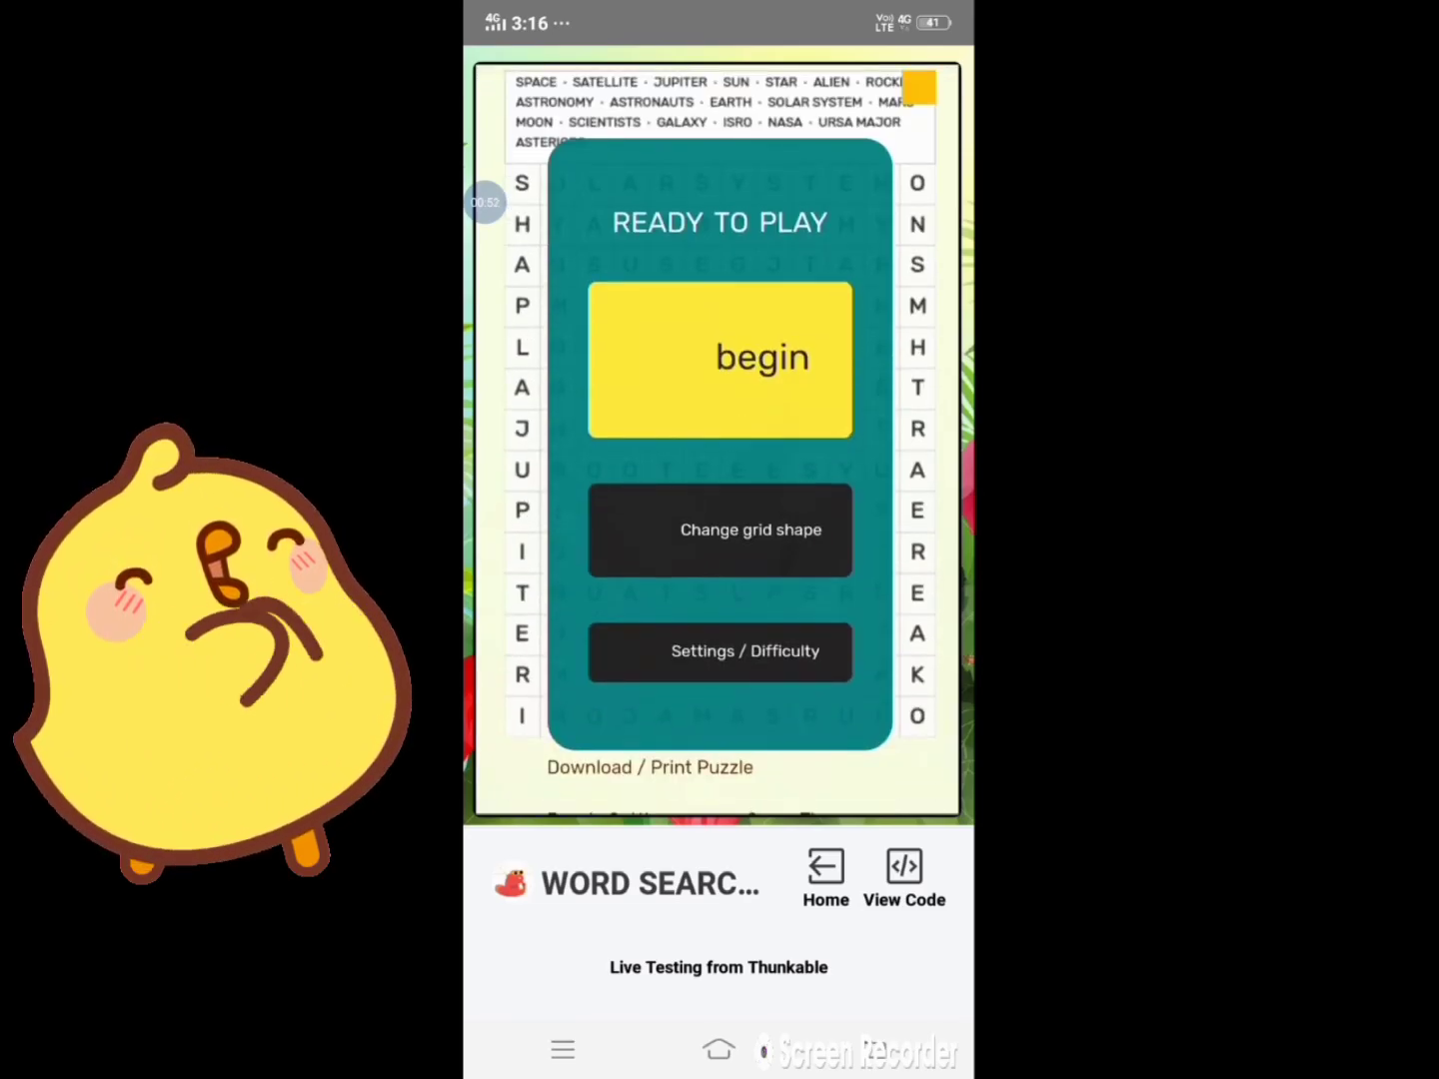
pyautogui.click(720, 358)
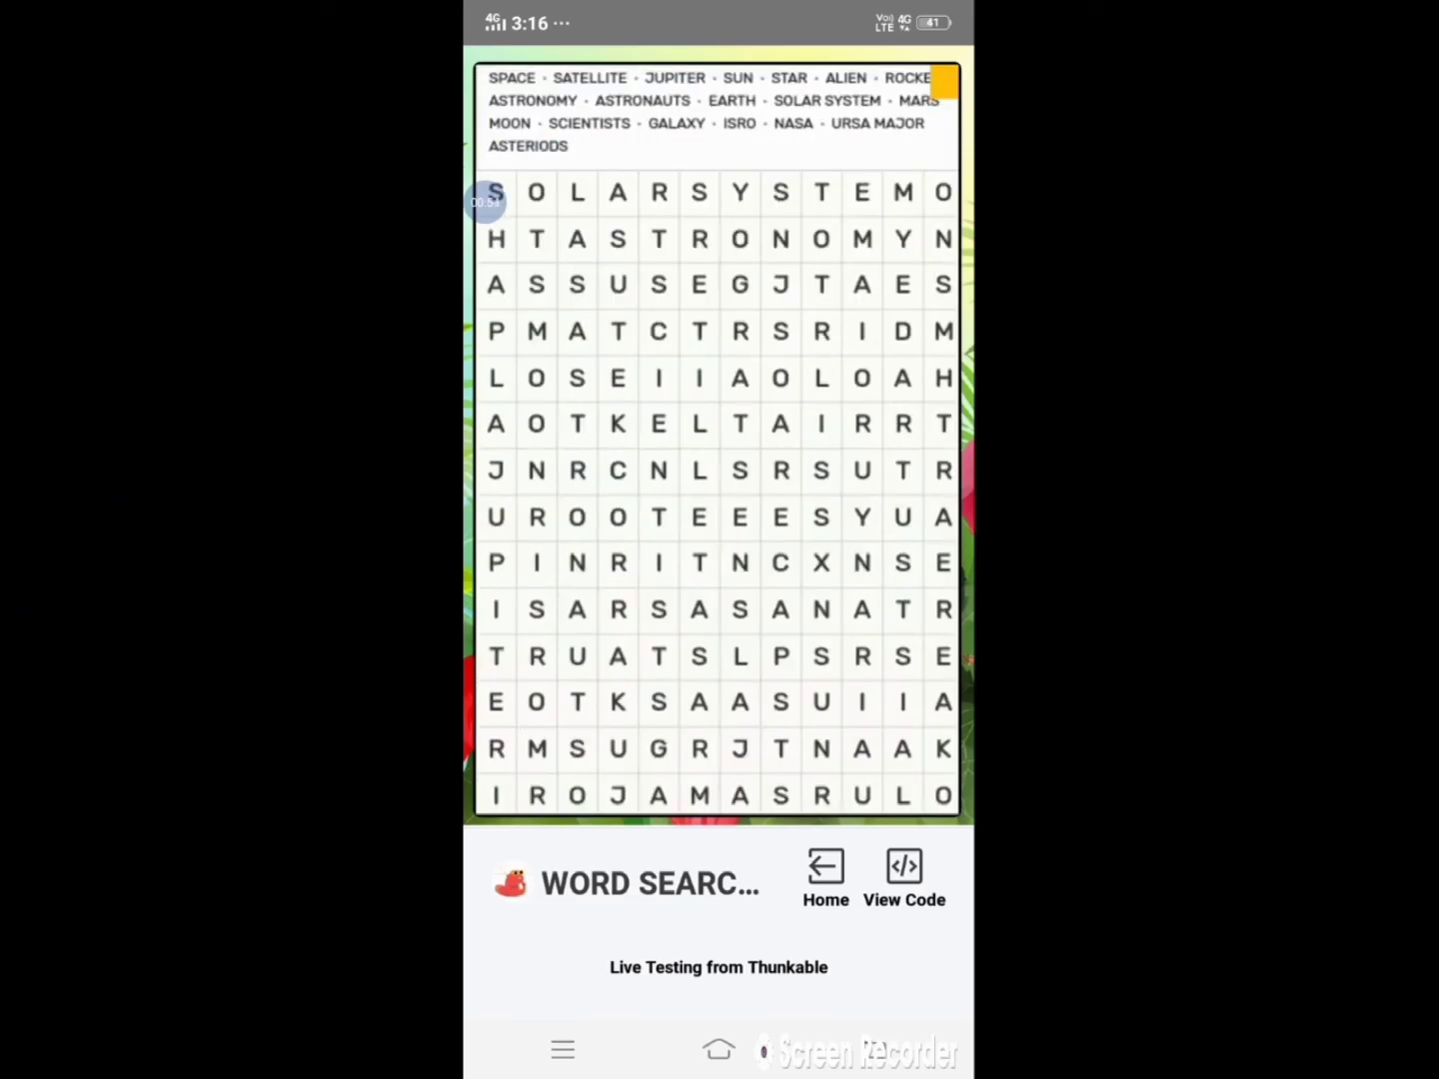
# - Try out letter selection in the puzzle grid and mark the words SOLAR SYSTEM and ASTRONOMY
pyautogui.click(700, 656)
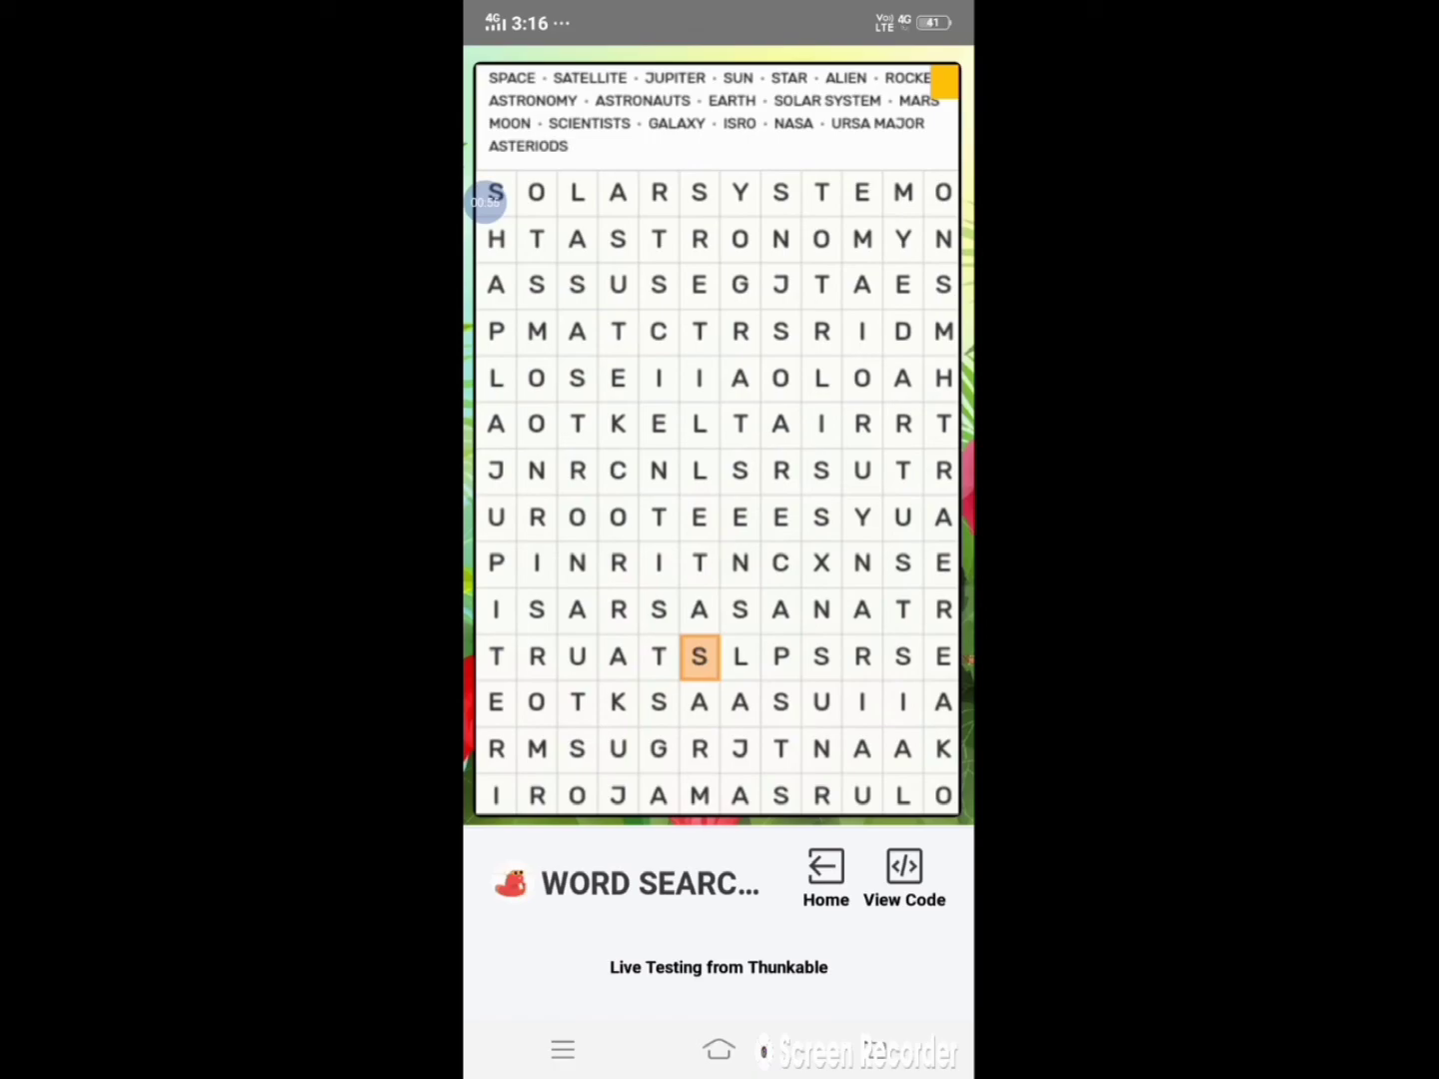
pyautogui.click(736, 288)
pyautogui.moveTo(736, 290); pyautogui.dragTo(583, 468)
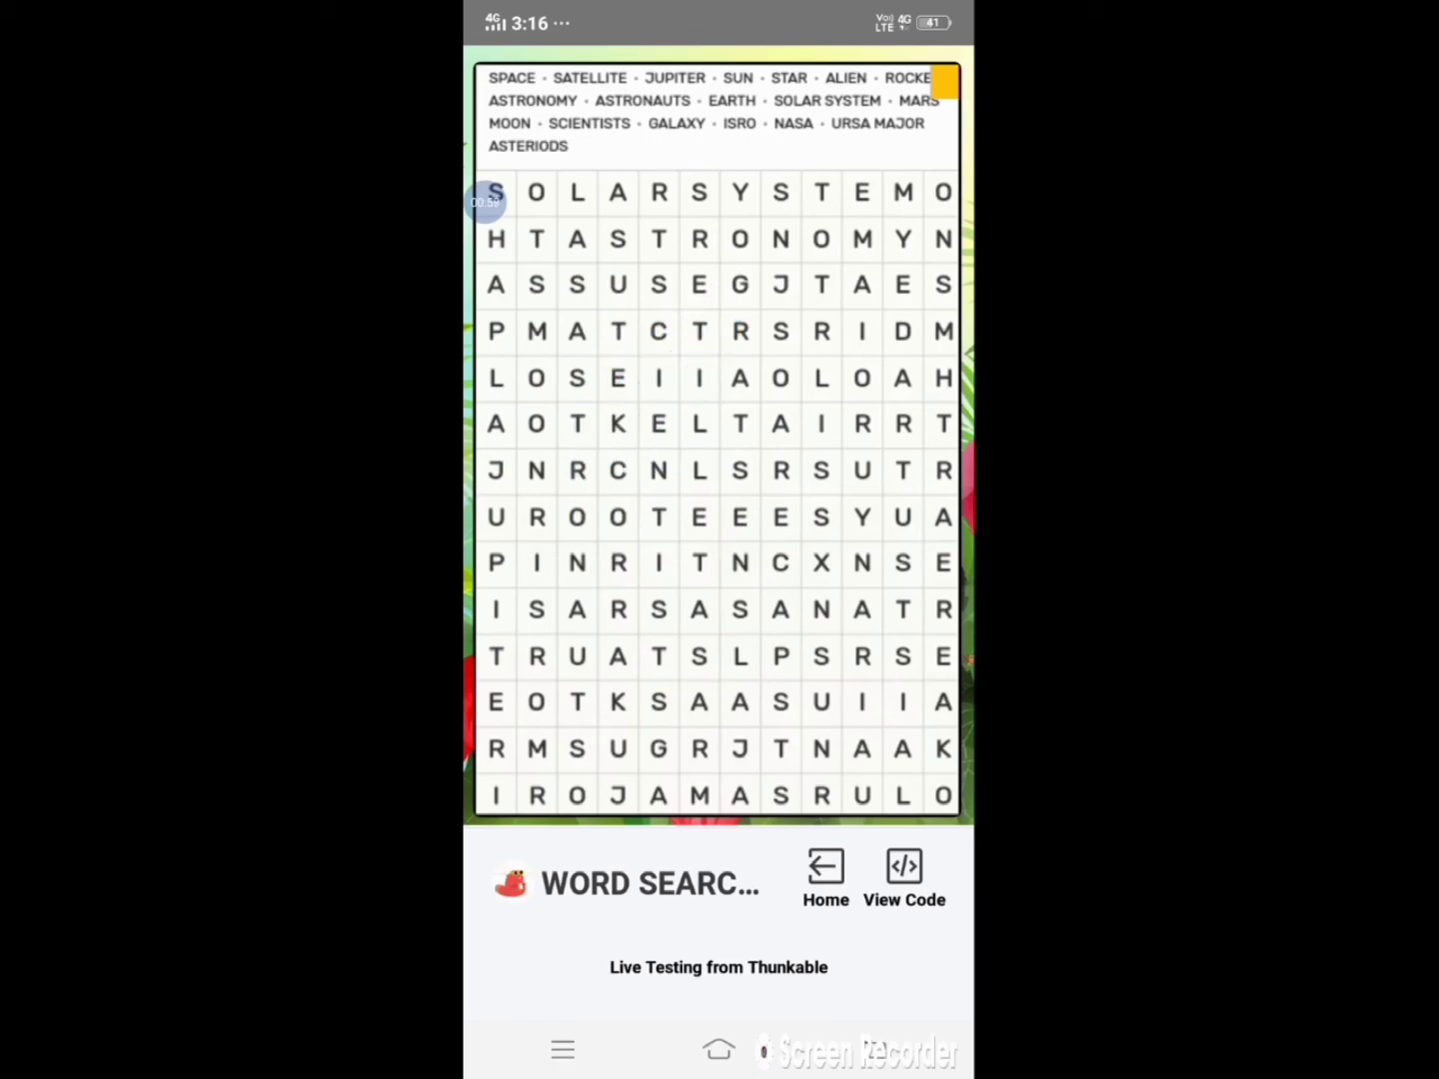
pyautogui.moveTo(484, 202); pyautogui.dragTo(904, 192)
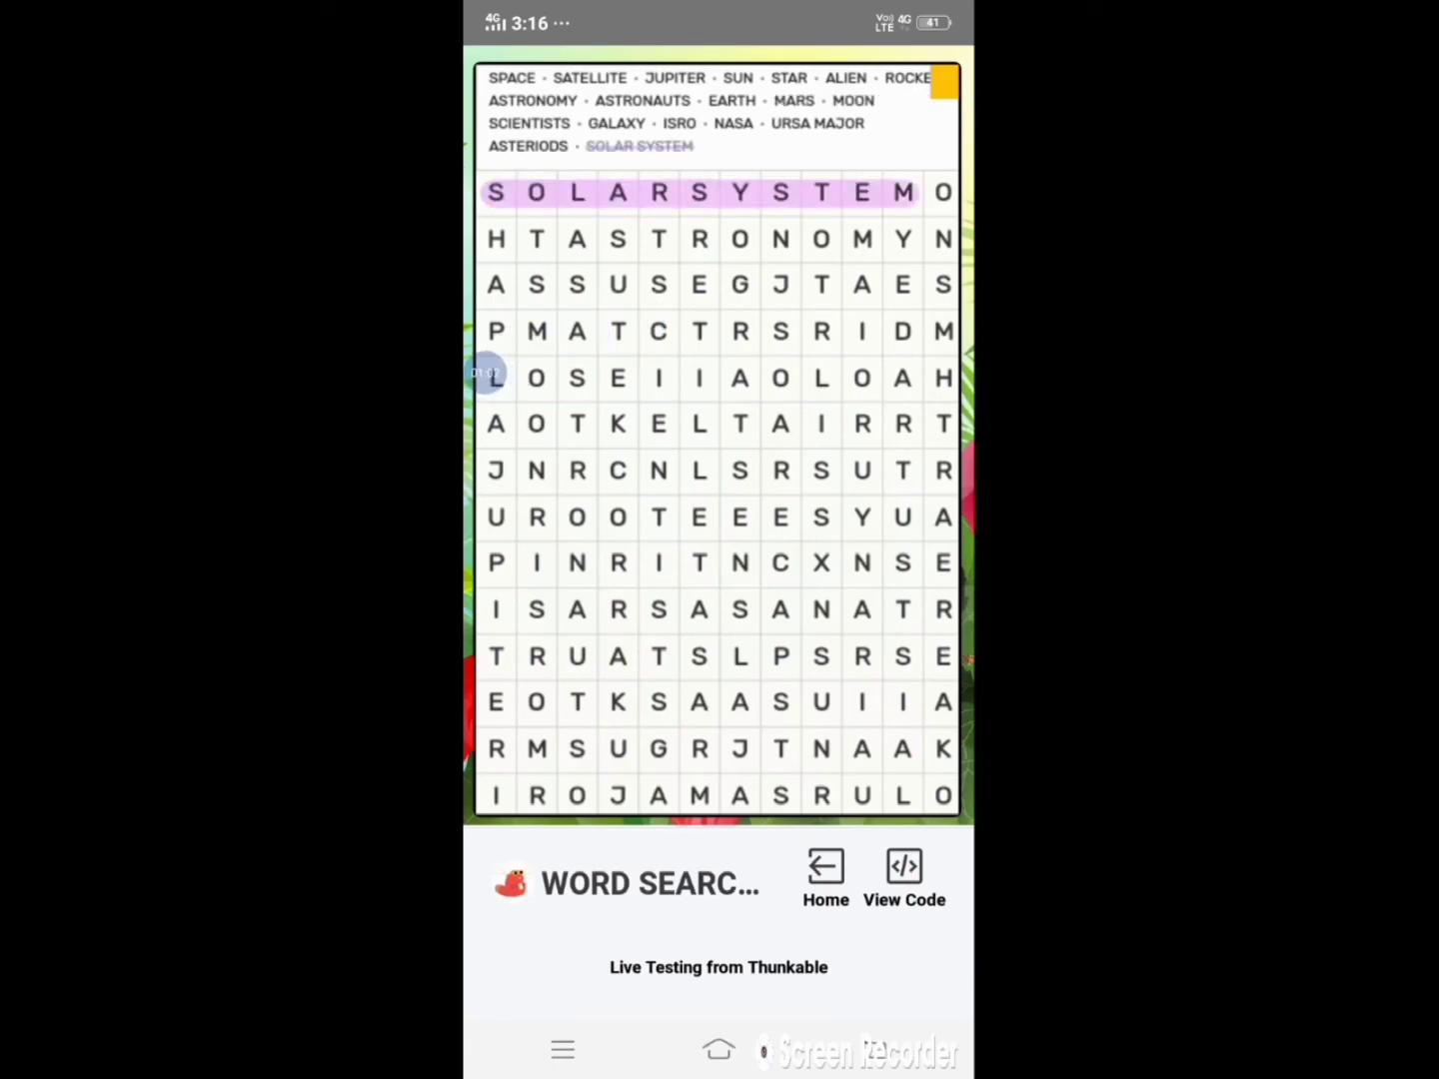
pyautogui.moveTo(578, 239); pyautogui.dragTo(903, 239)
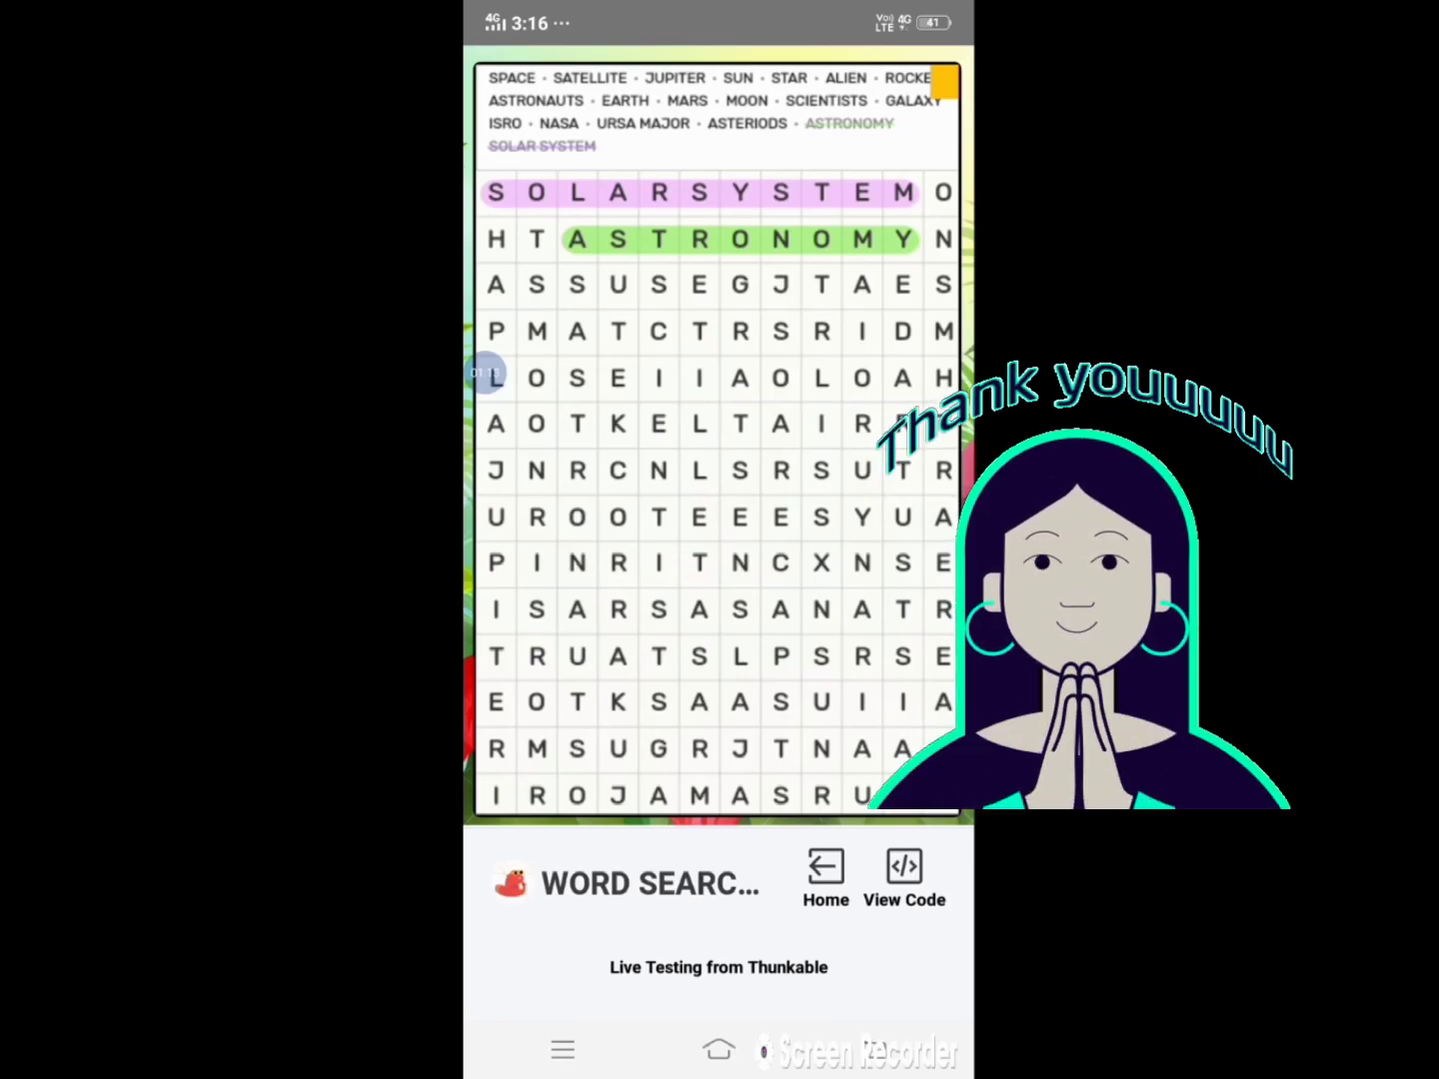
pyautogui.click(486, 373)
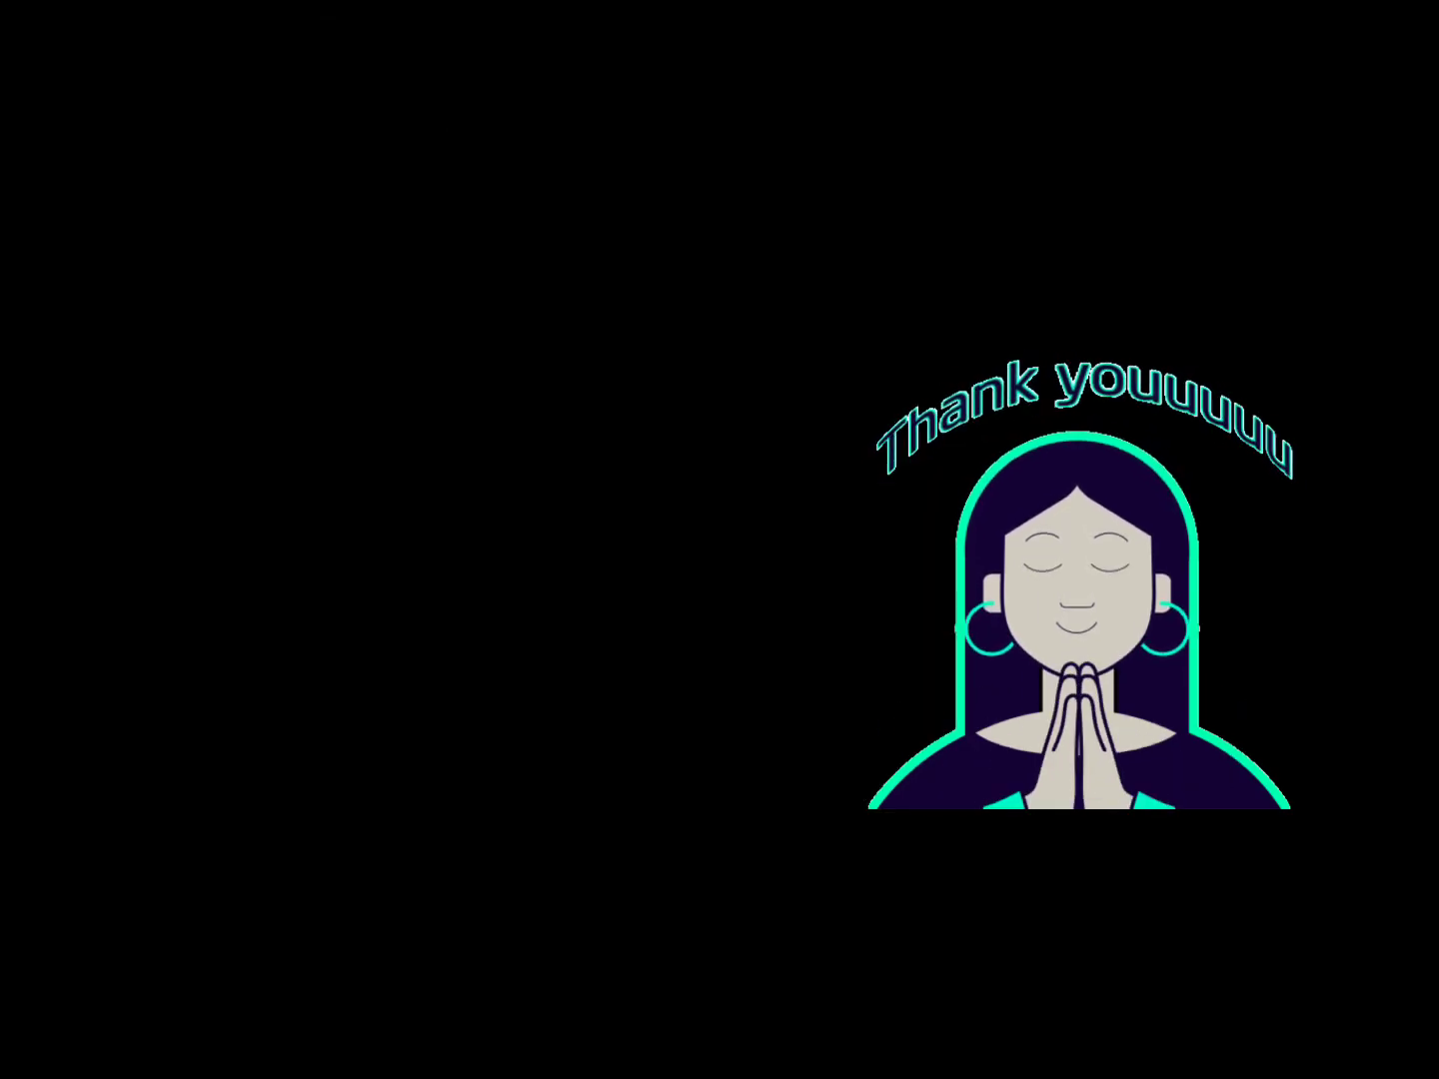